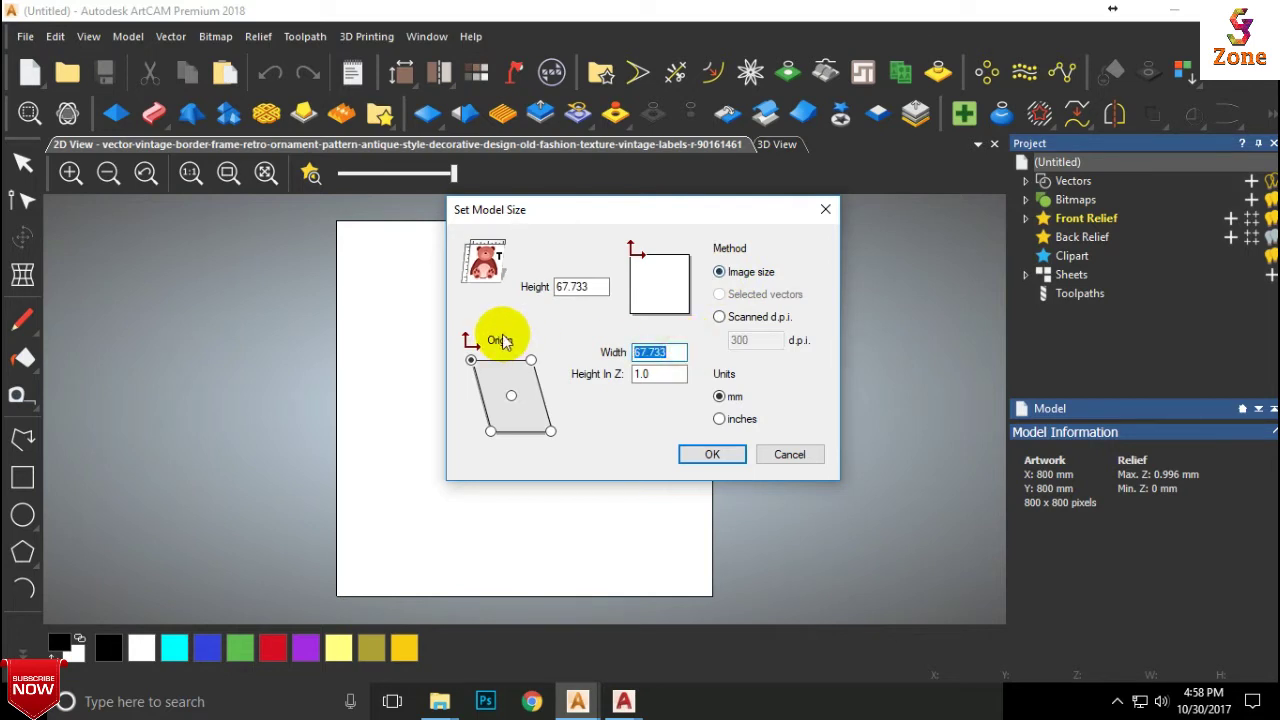
- Set the model width to 1000 mm in the model size settings, using millimetres and the image size method
text(1)
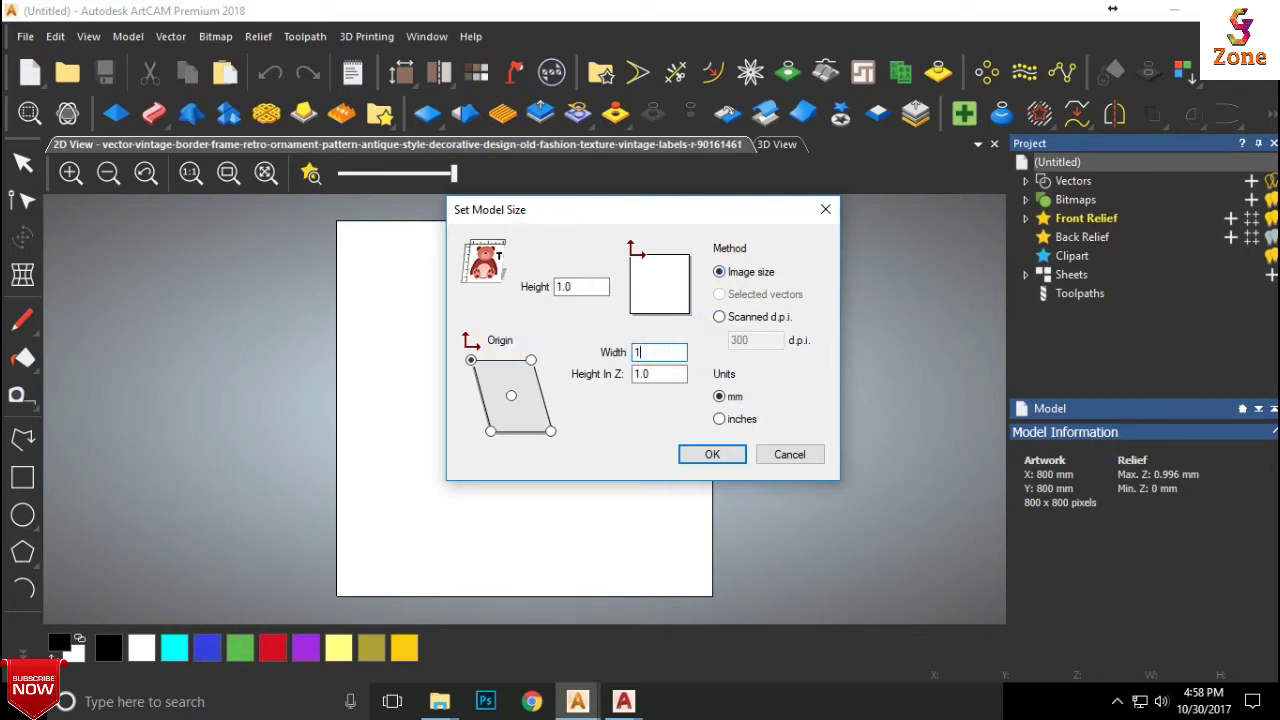
text(000)
click(698, 454)
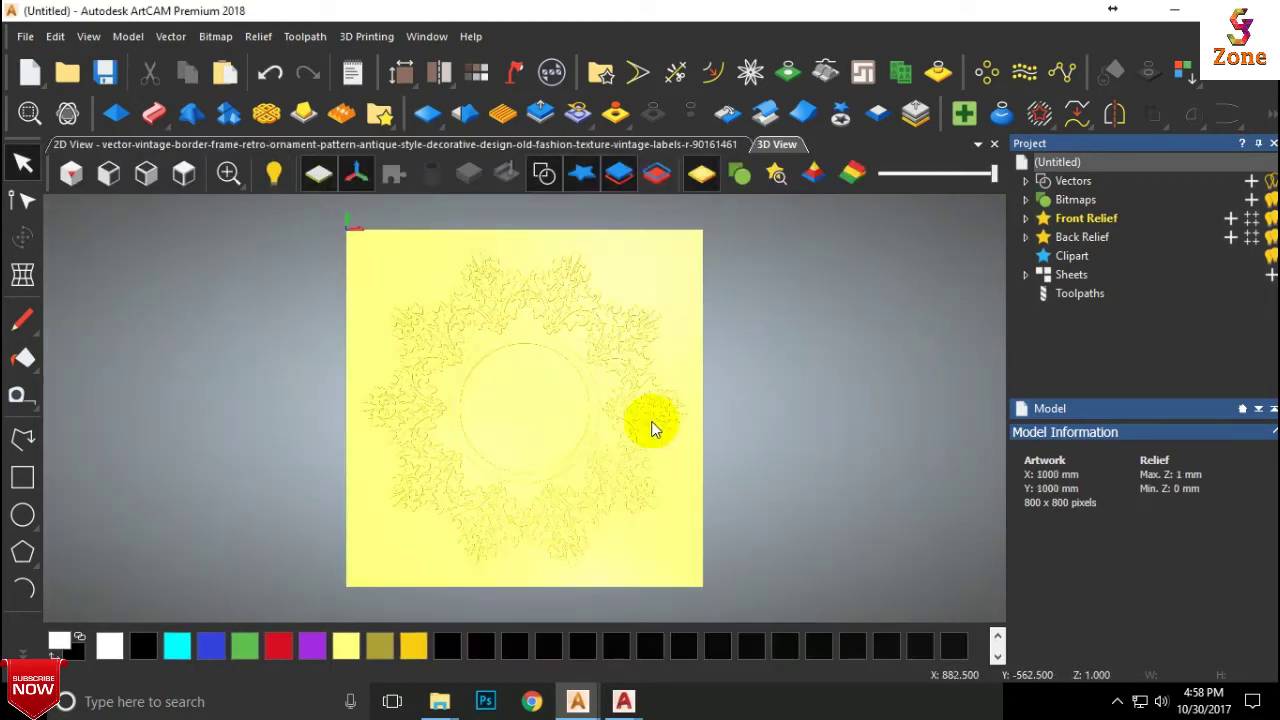
- Reduce the ornament bitmap to two colours and trace it into boundary vectors in the 2D view
click(240, 145)
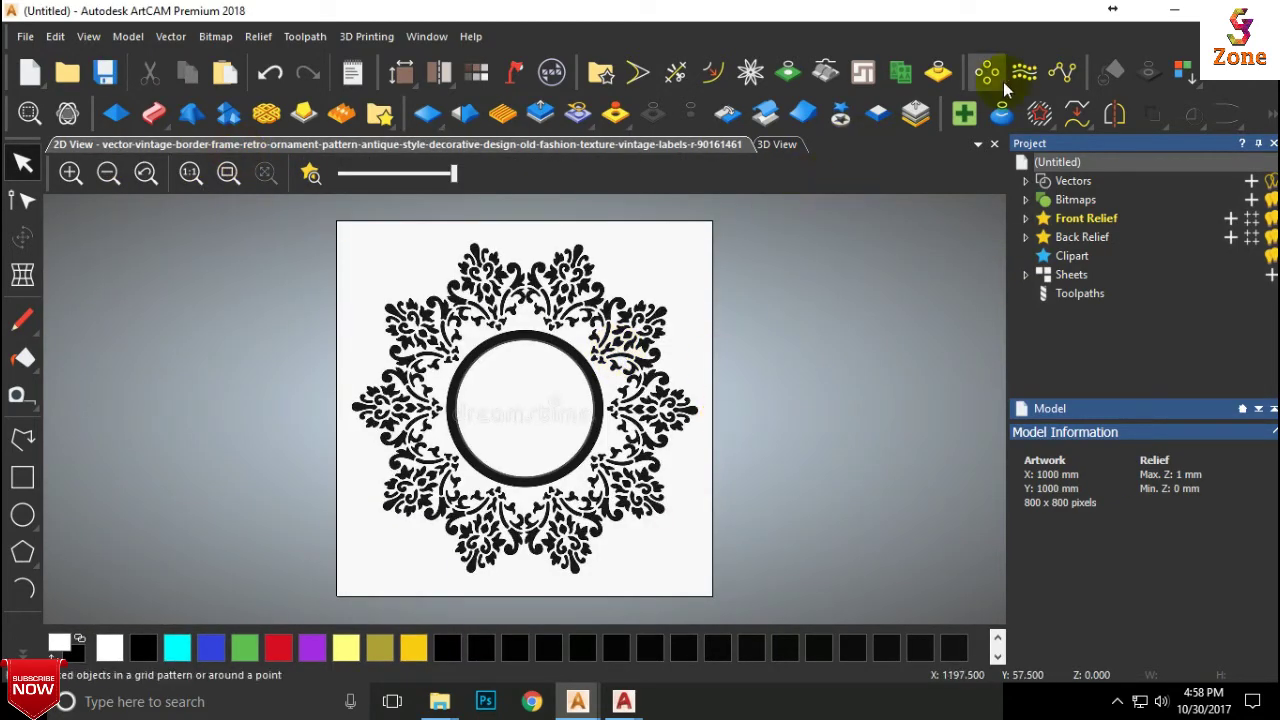
click(790, 67)
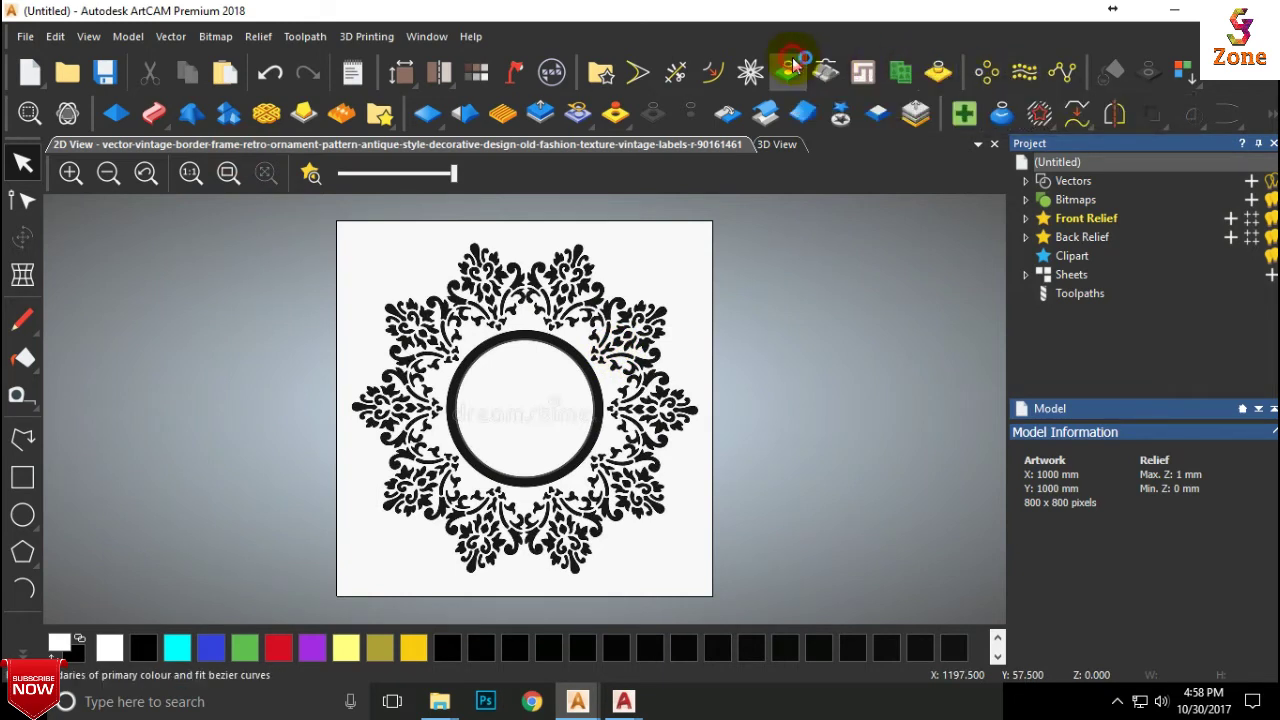
click(800, 265)
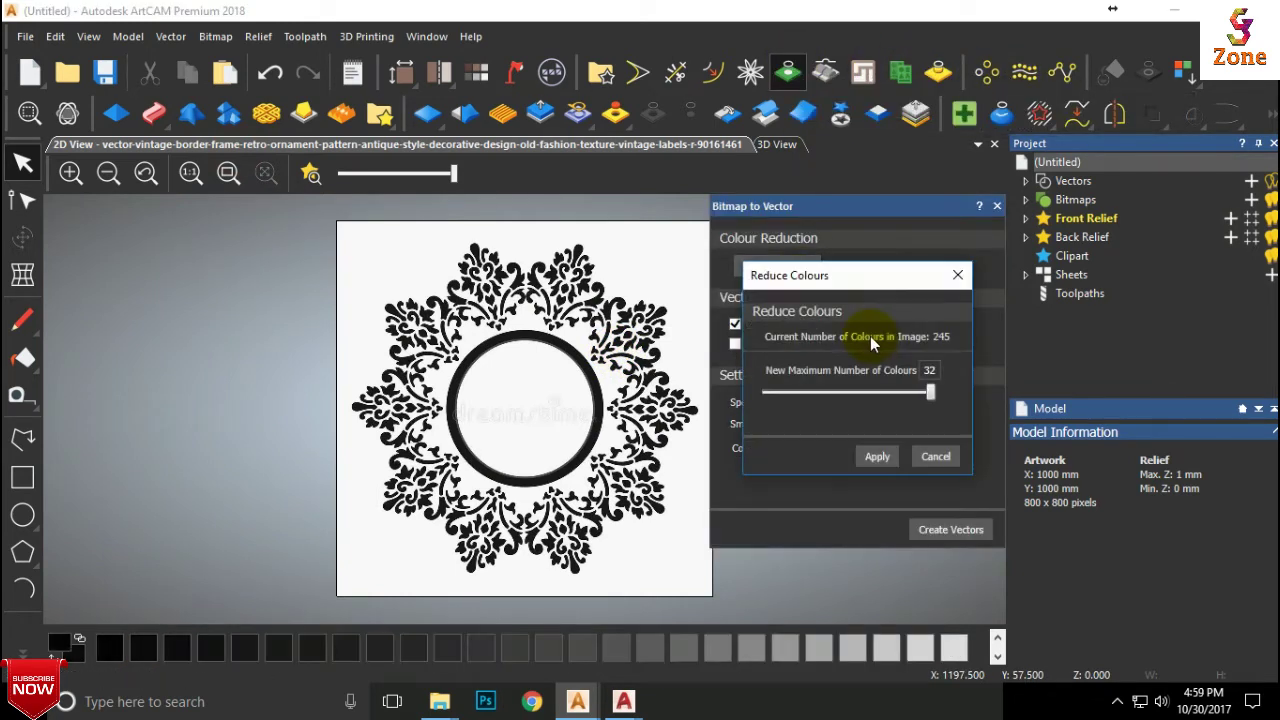
drag(928, 395, 706, 371)
click(880, 456)
click(951, 529)
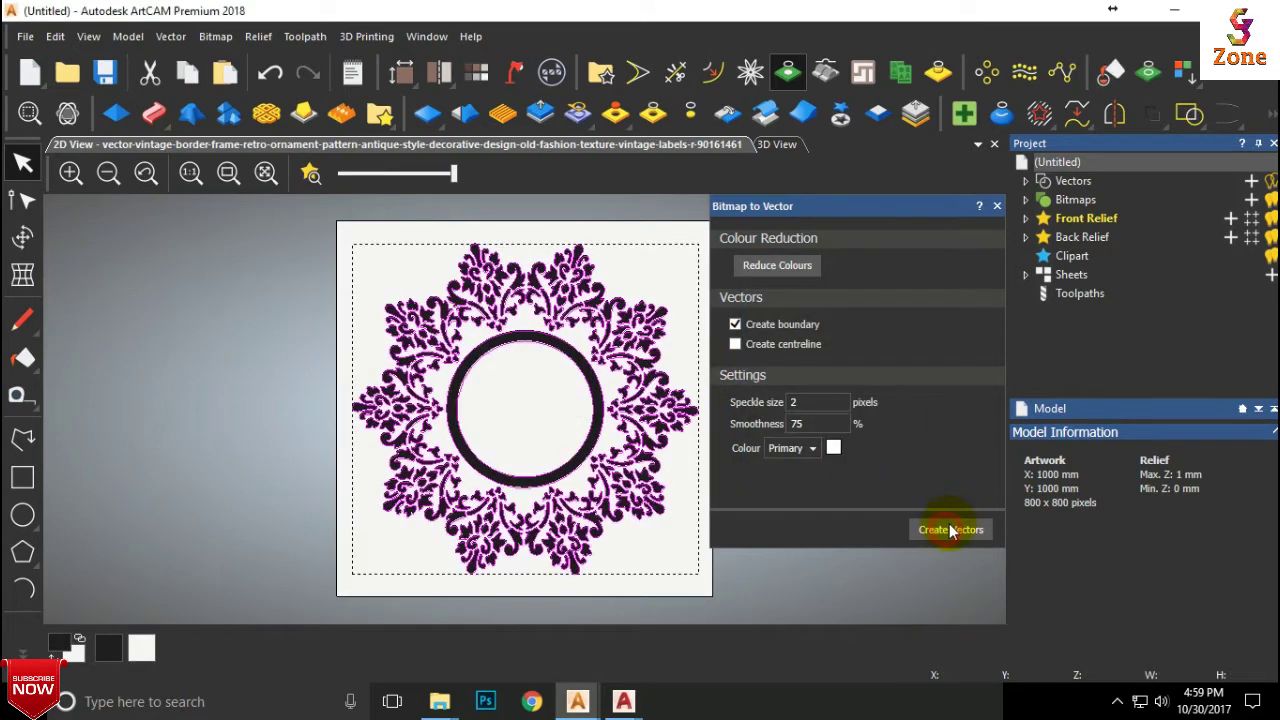
click(993, 205)
- Examine the traced vector outlines around the floral ornament and the central ring up close, and deselect them
scroll(545, 288, up, 3)
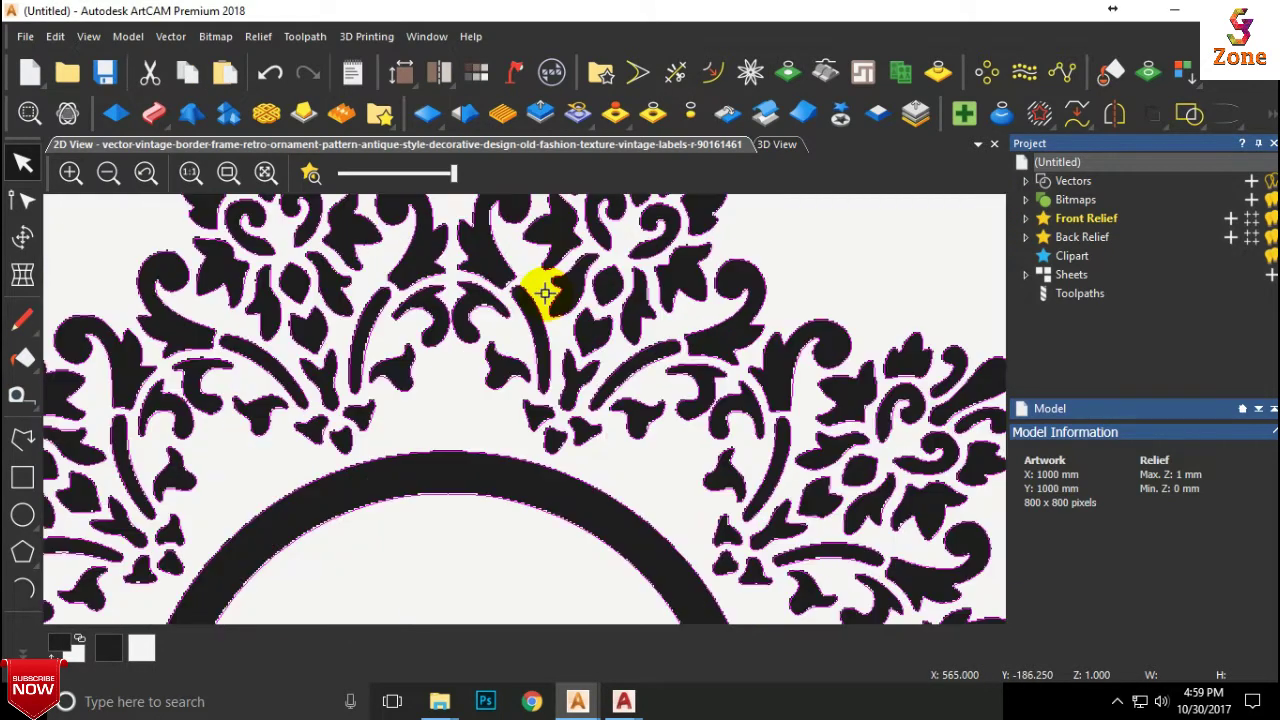
scroll(545, 293, down, 3)
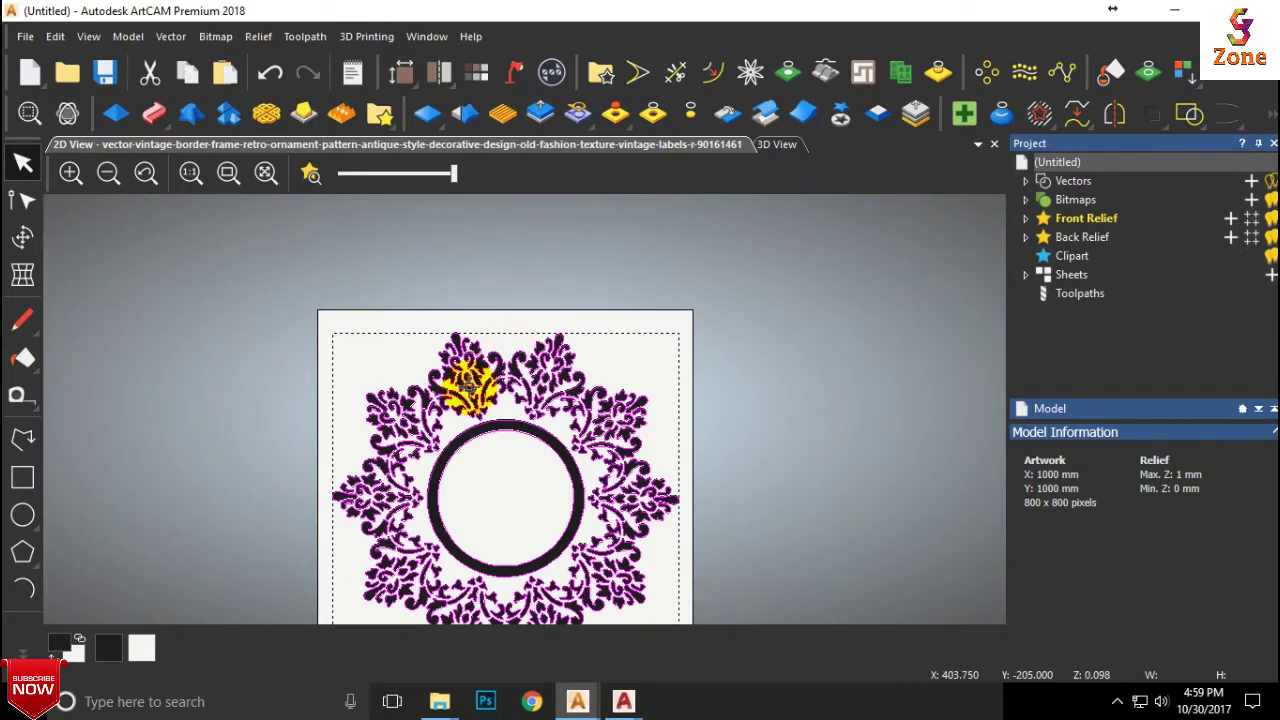
scroll(466, 390, up, 3)
scroll(486, 370, up, 2)
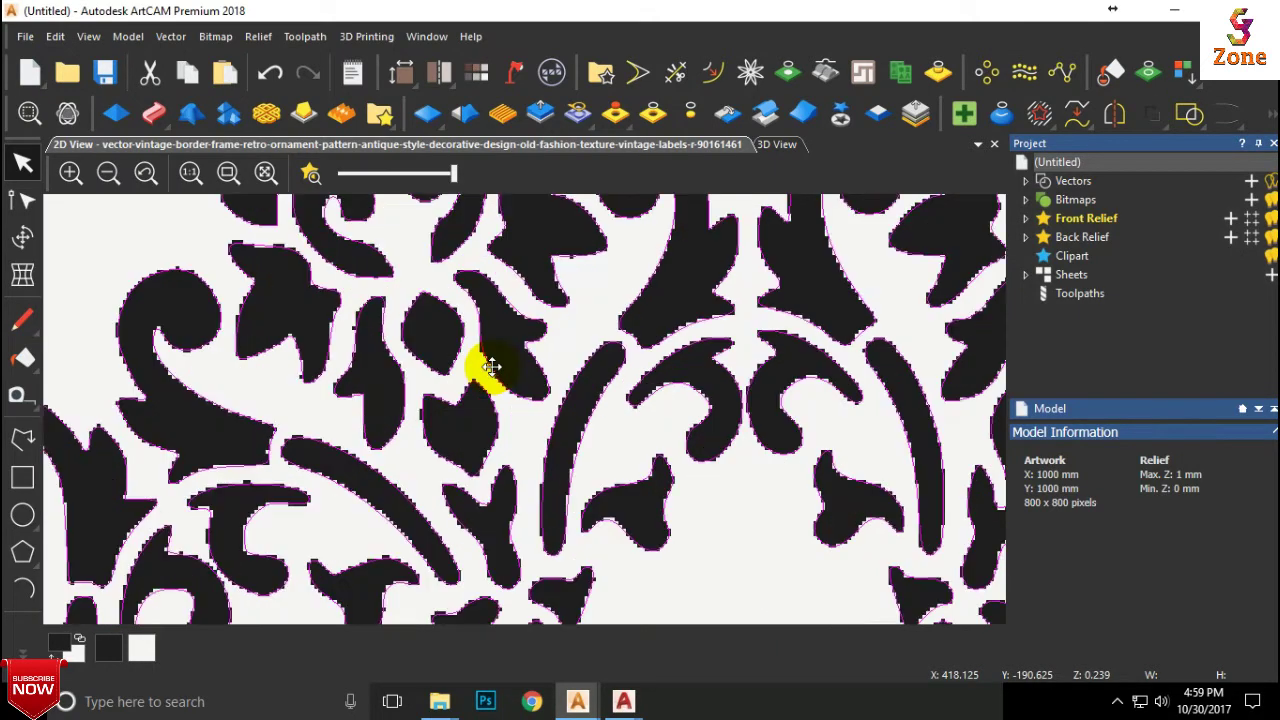
scroll(491, 365, down, 4)
scroll(515, 470, up, 4)
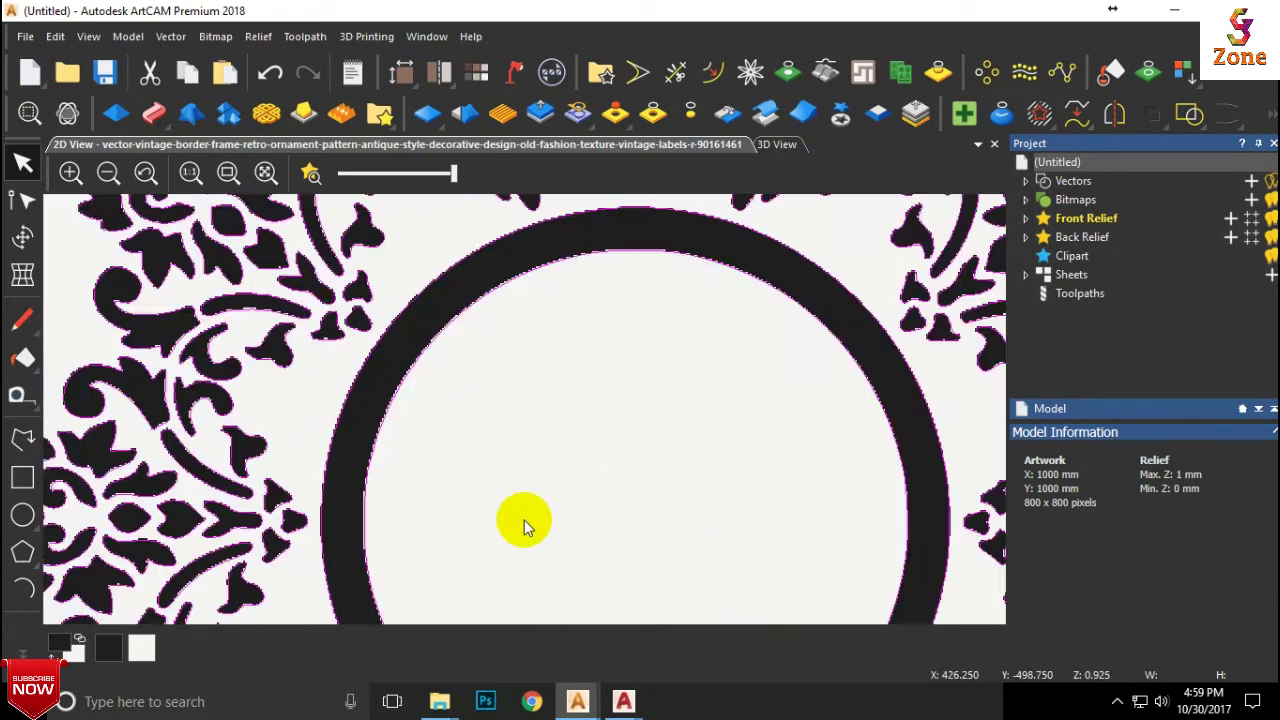
scroll(532, 516, down, 4)
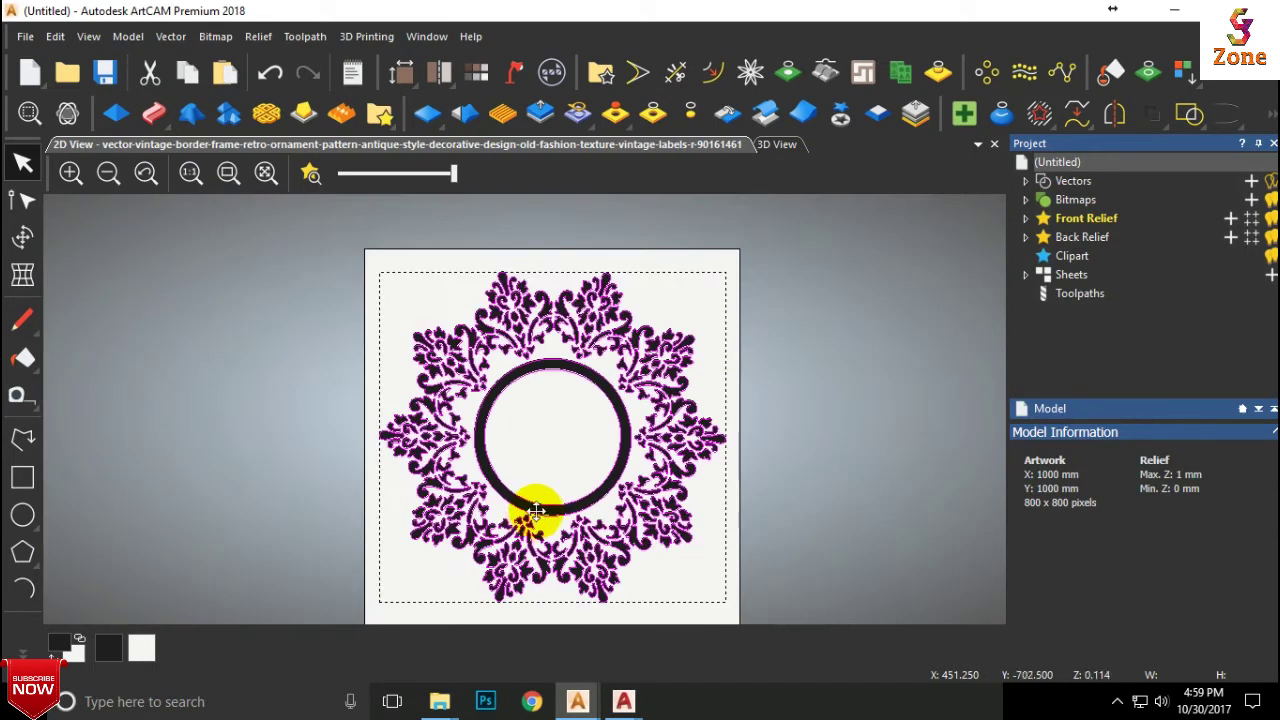
click(580, 444)
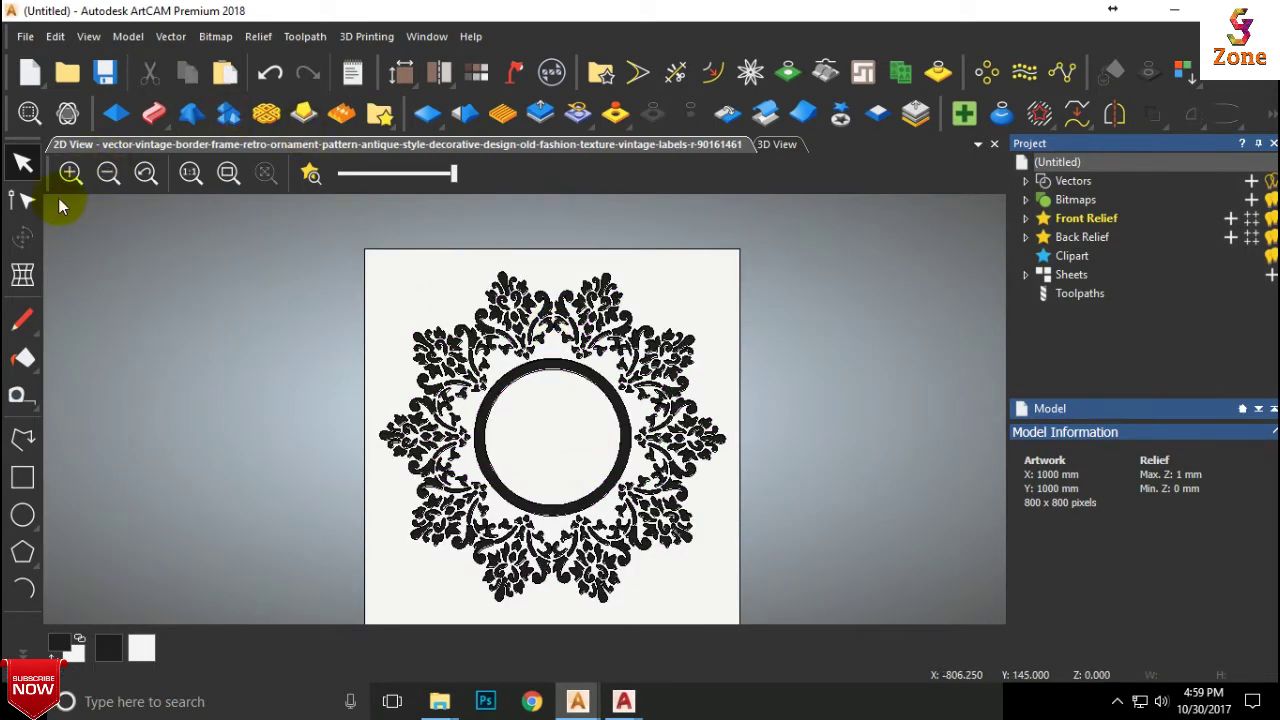
- Draw a circle about 967 mm in diameter from the ring's centre, enclosing the whole floral ornament
click(20, 517)
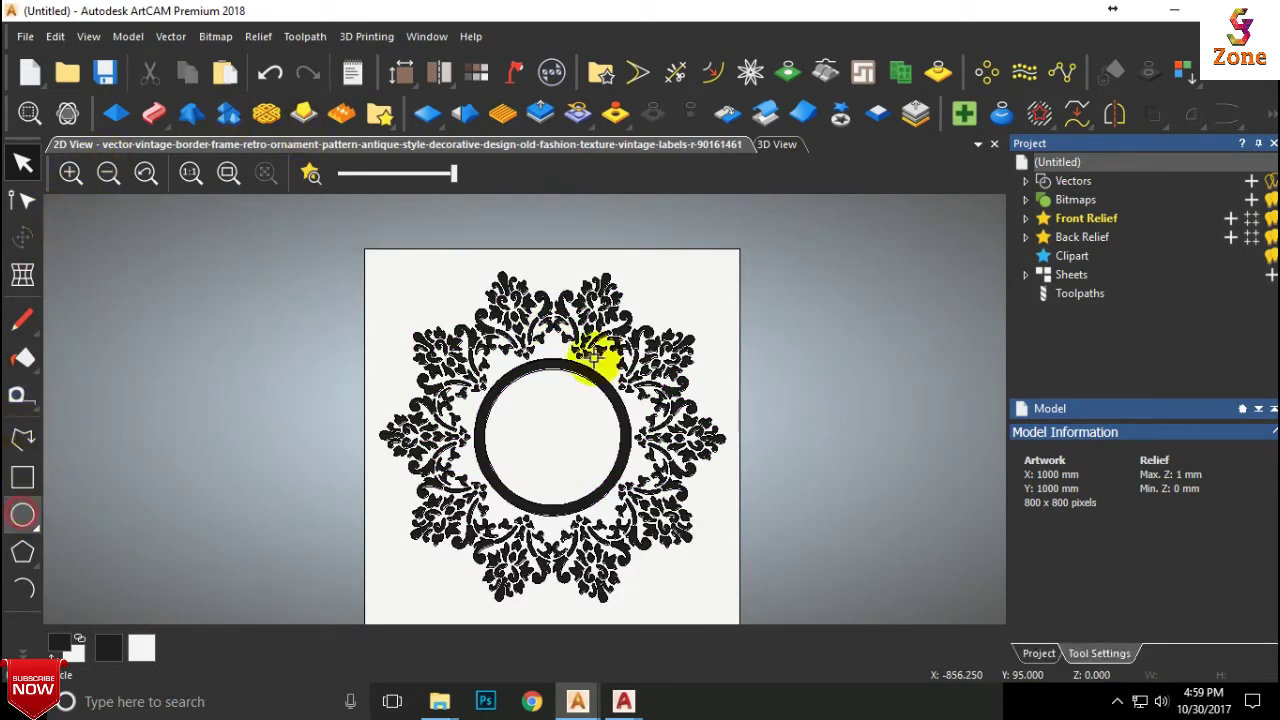
click(549, 436)
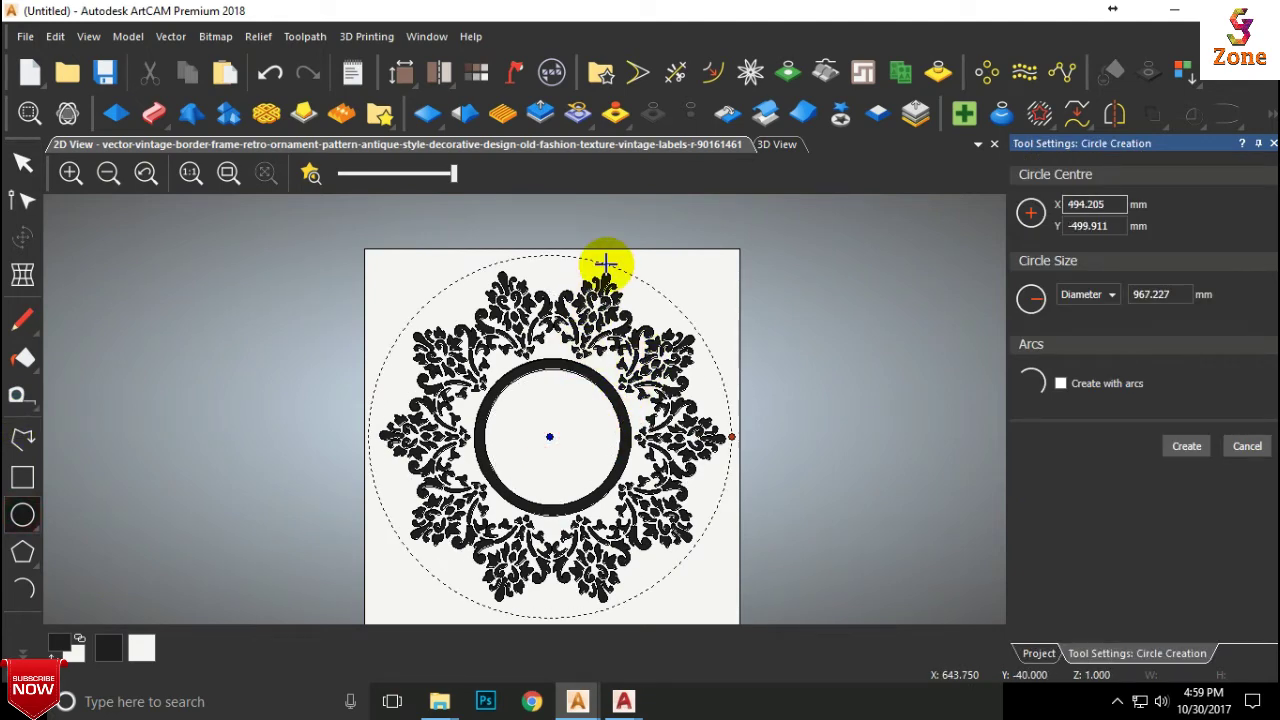
click(605, 263)
click(1256, 449)
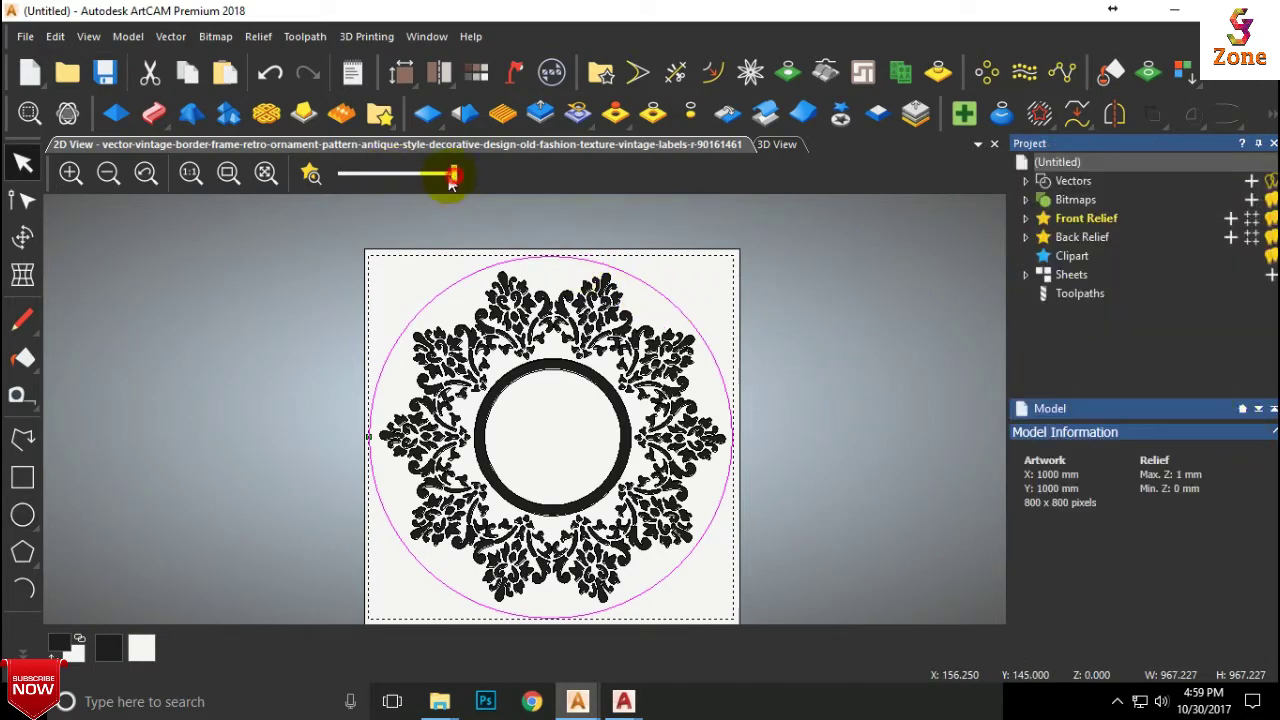
- Fade the bitmap to its lightest setting in the 2D view, inspect the vectors, and deselect the outer circle
drag(452, 175, 308, 173)
scroll(541, 498, up, 2)
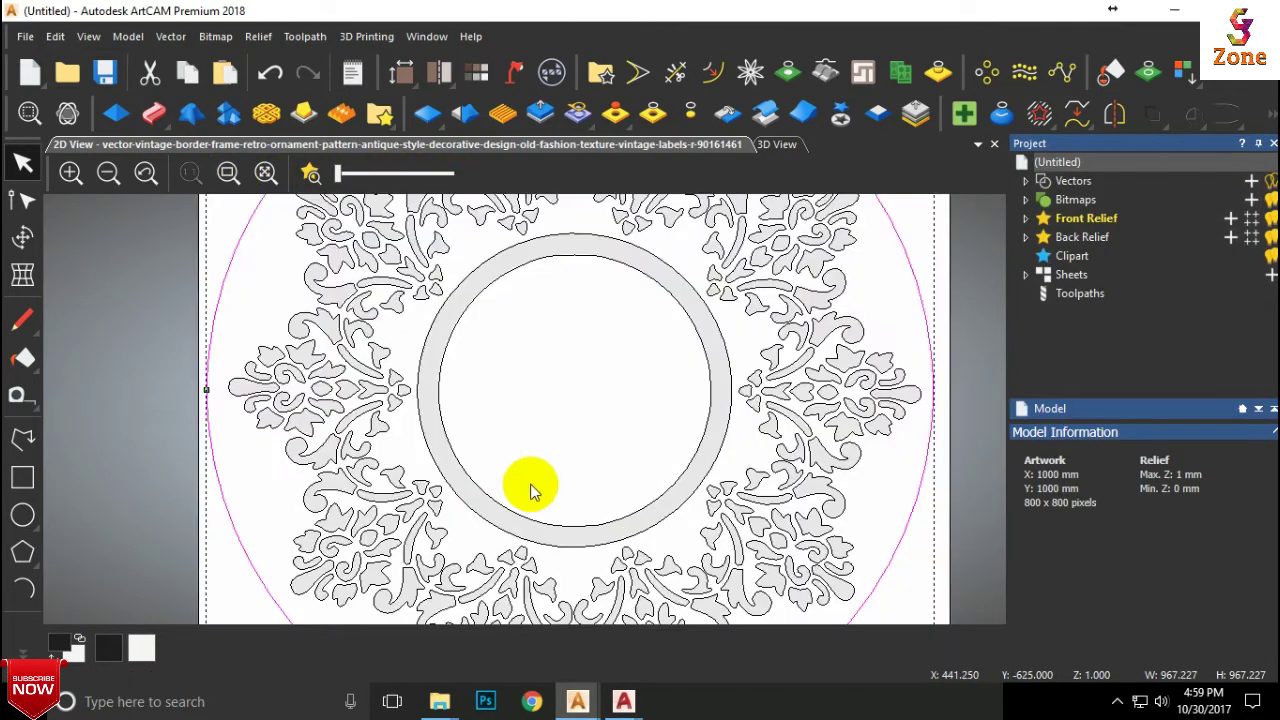
scroll(531, 490, down, 2)
scroll(523, 486, up, 2)
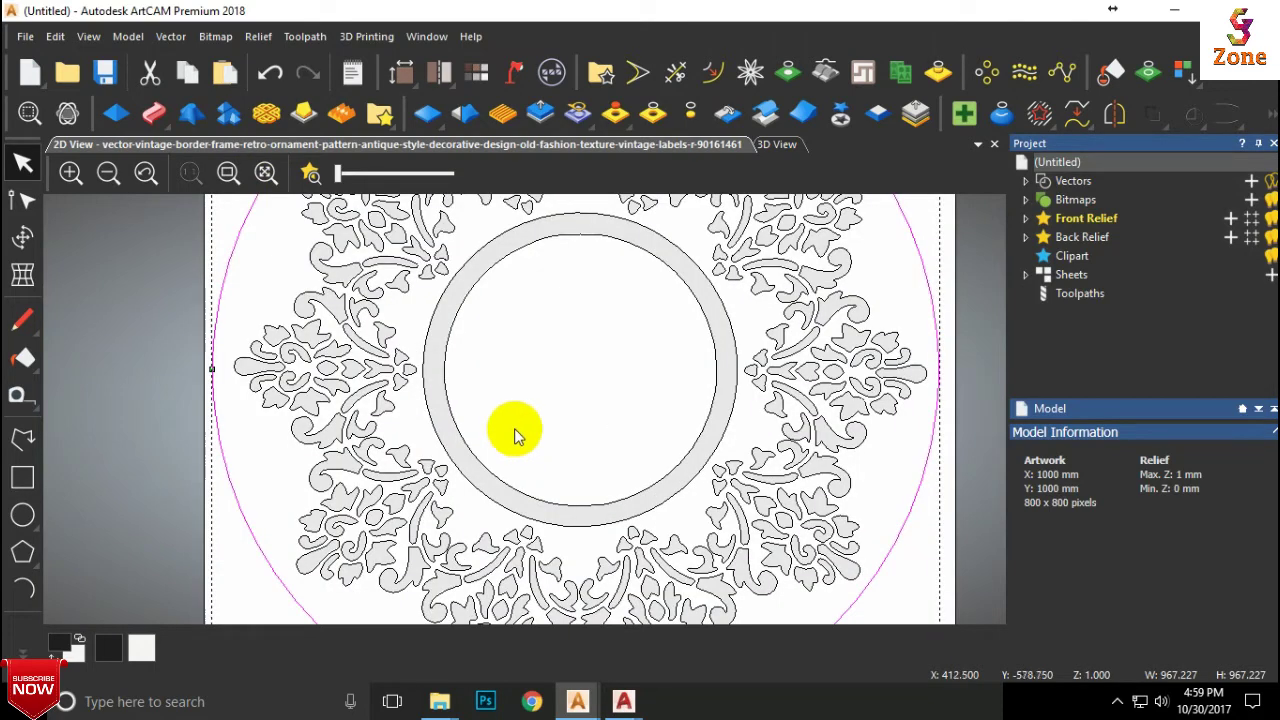
click(514, 430)
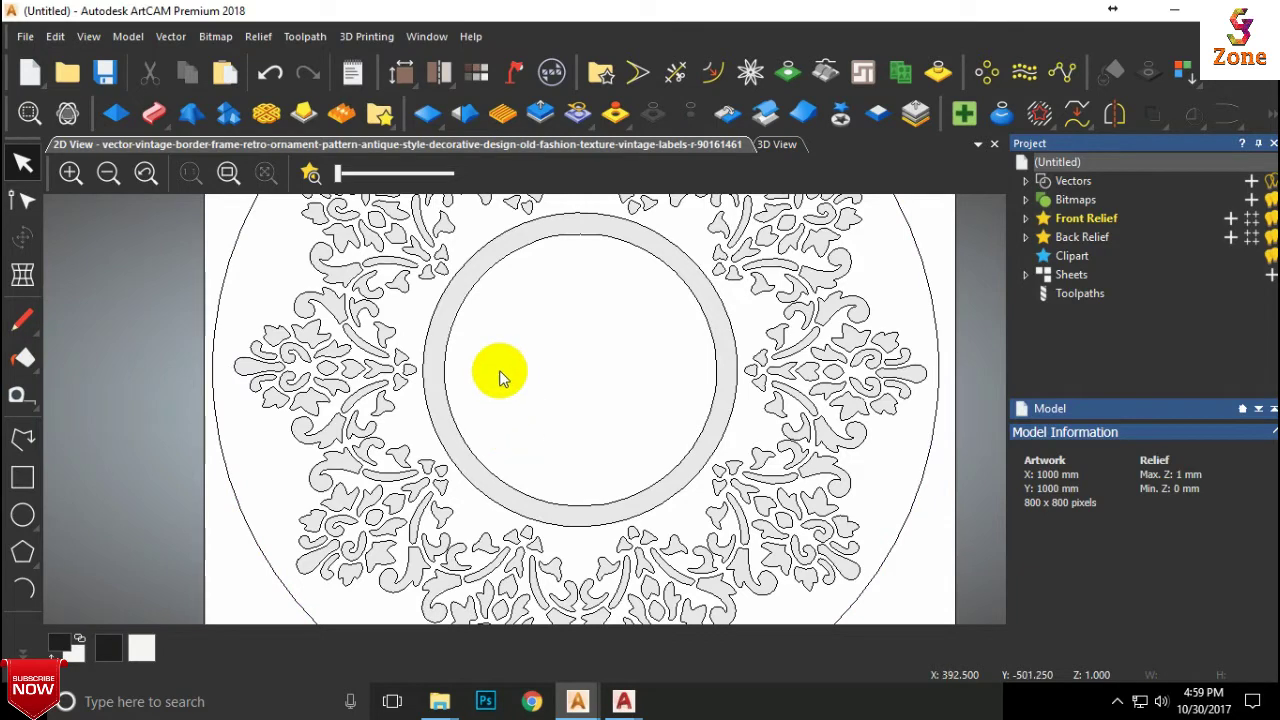
scroll(499, 370, down, 2)
scroll(505, 375, up, 2)
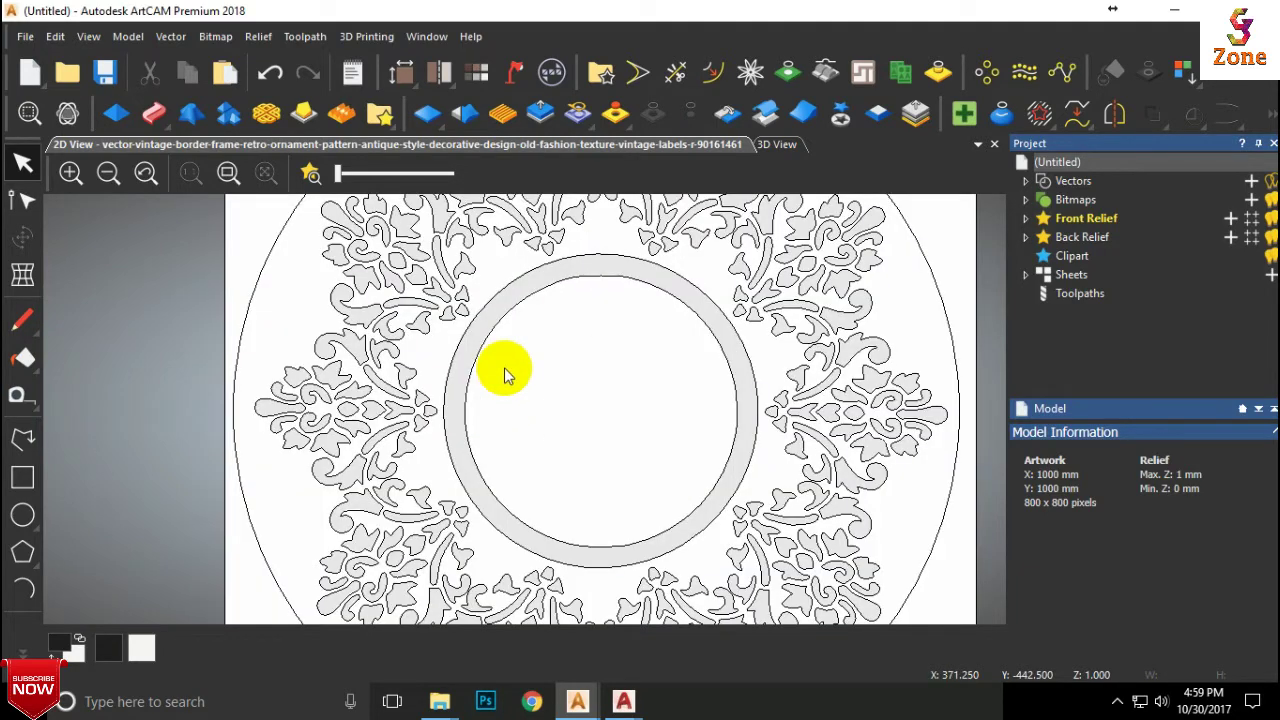
scroll(530, 360, down, 2)
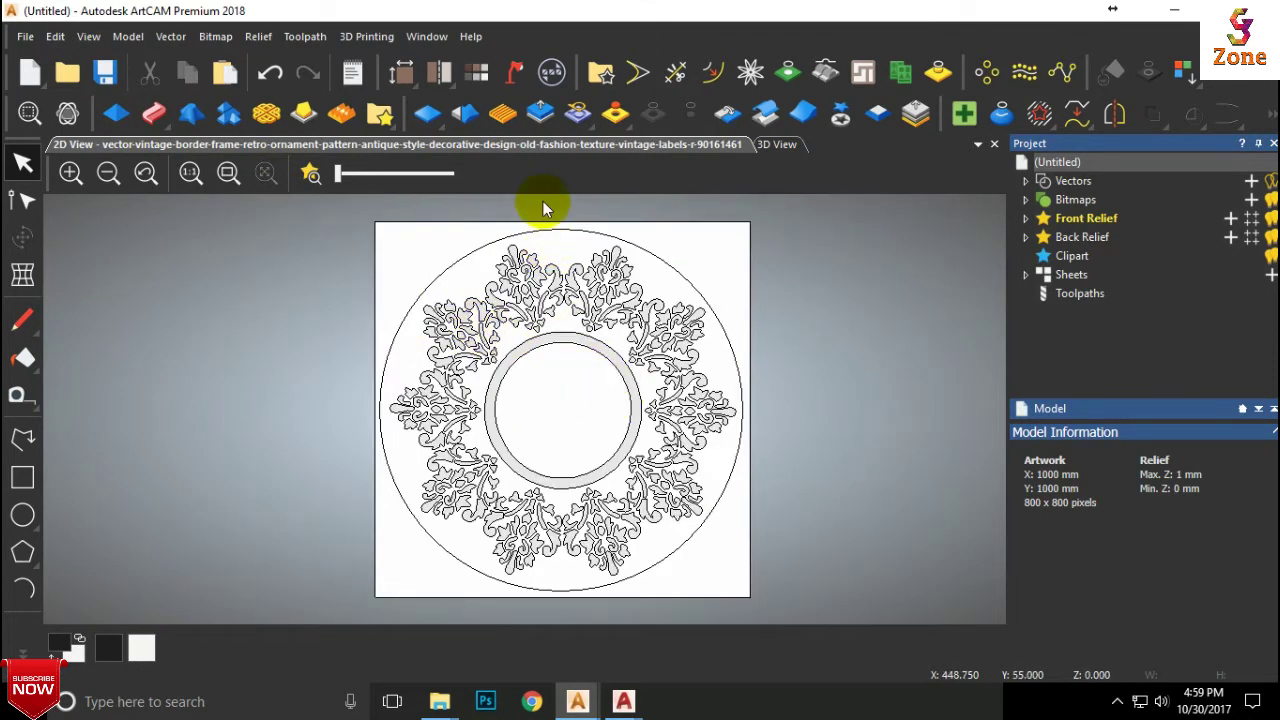
- Insert the round flower 08 relief from the 3DModelClub clipart library, accepting its licence agreement, and close the library
click(380, 114)
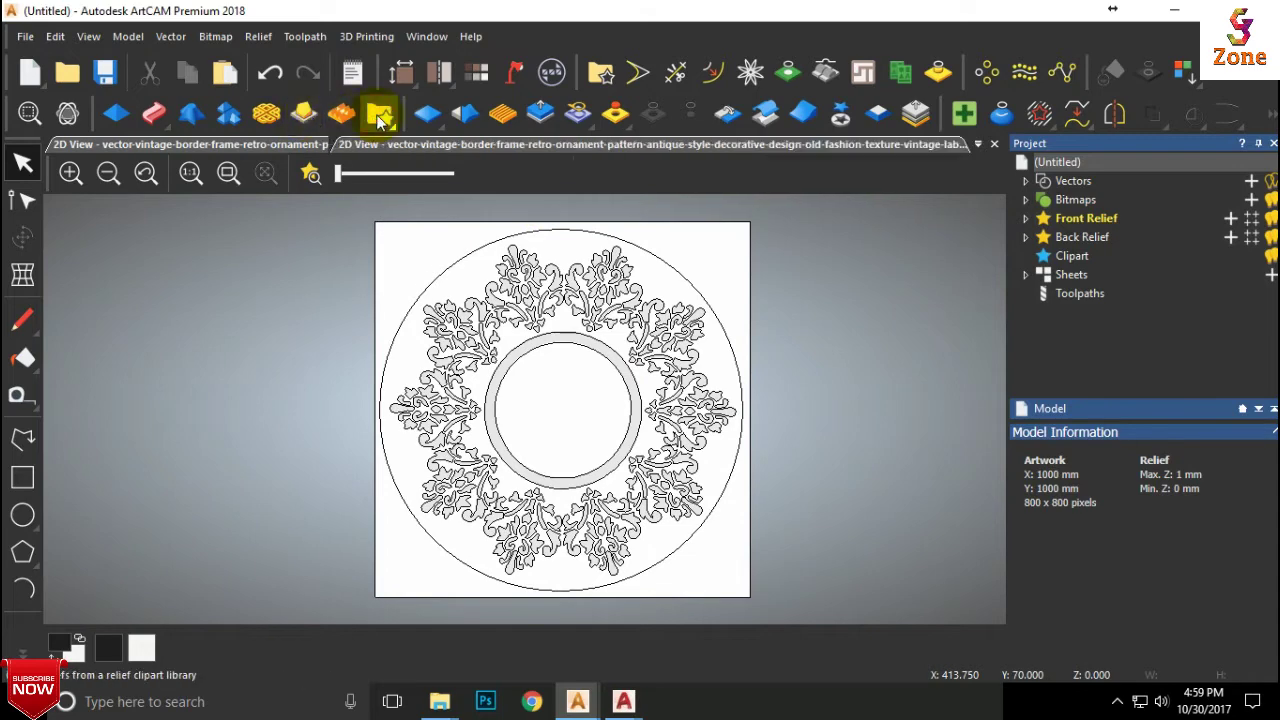
scroll(145, 508, down, 7)
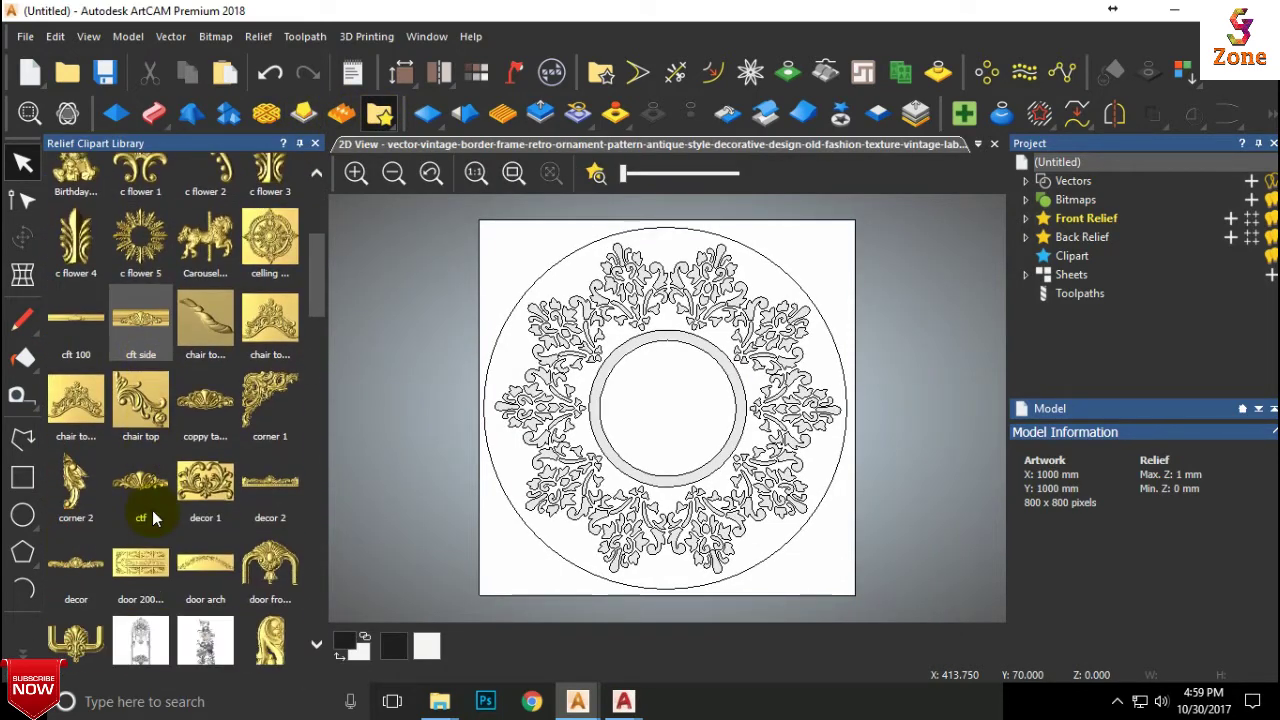
scroll(152, 508, down, 1)
scroll(154, 510, down, 2)
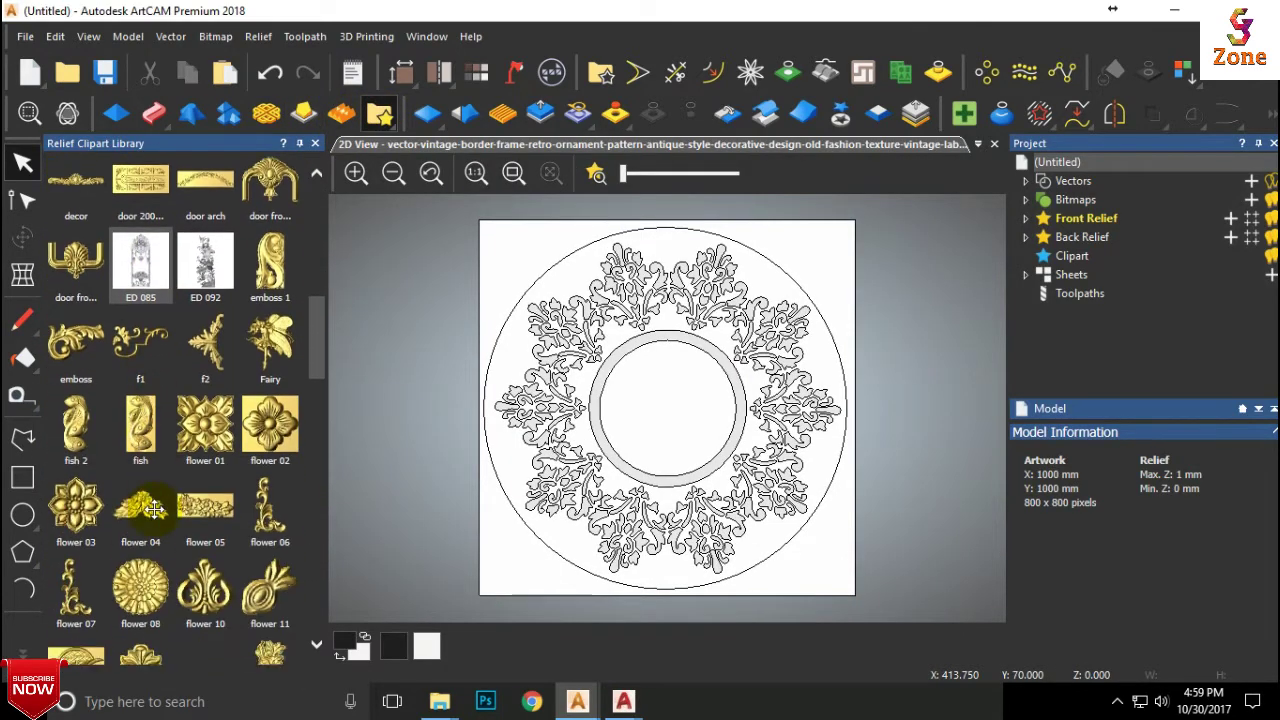
click(128, 592)
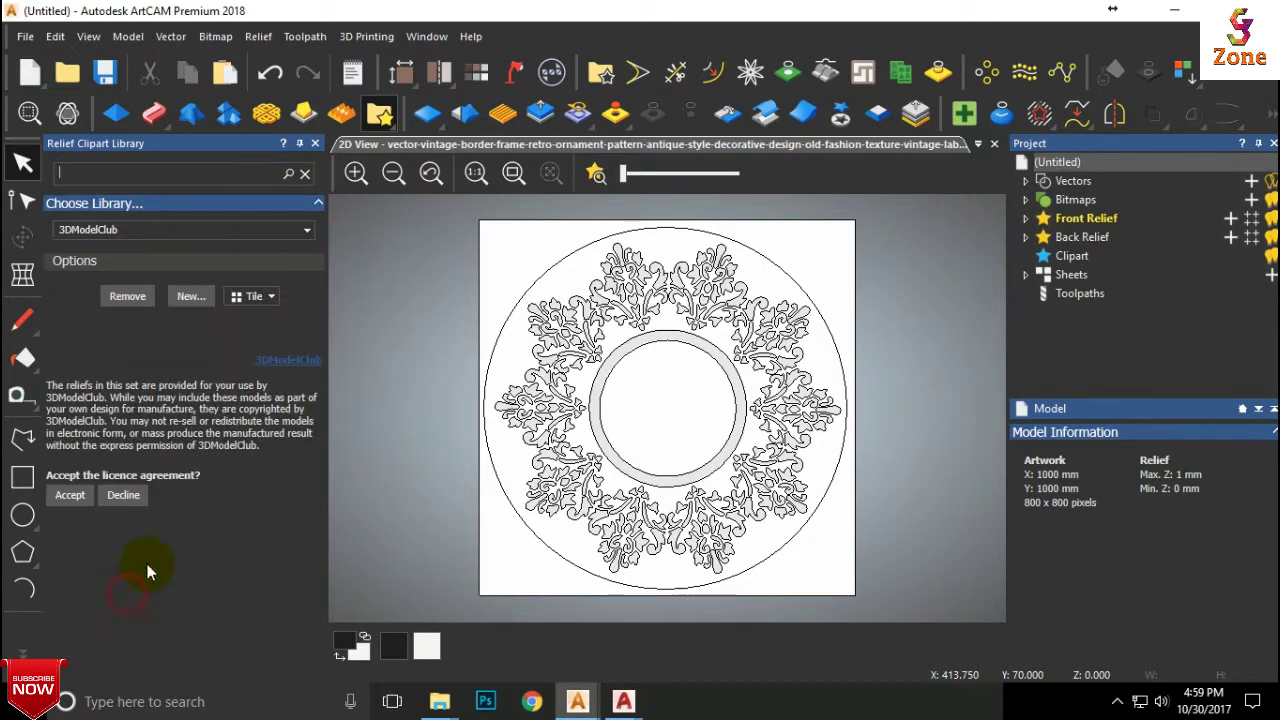
click(69, 495)
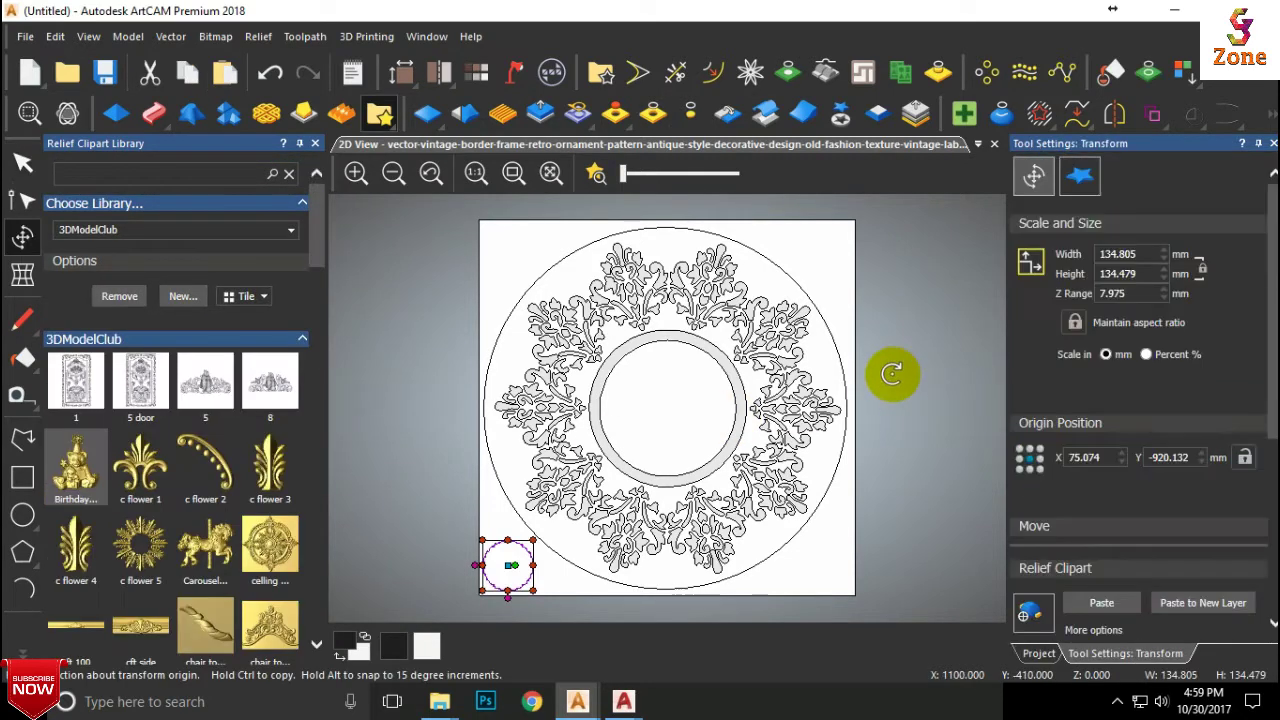
click(315, 144)
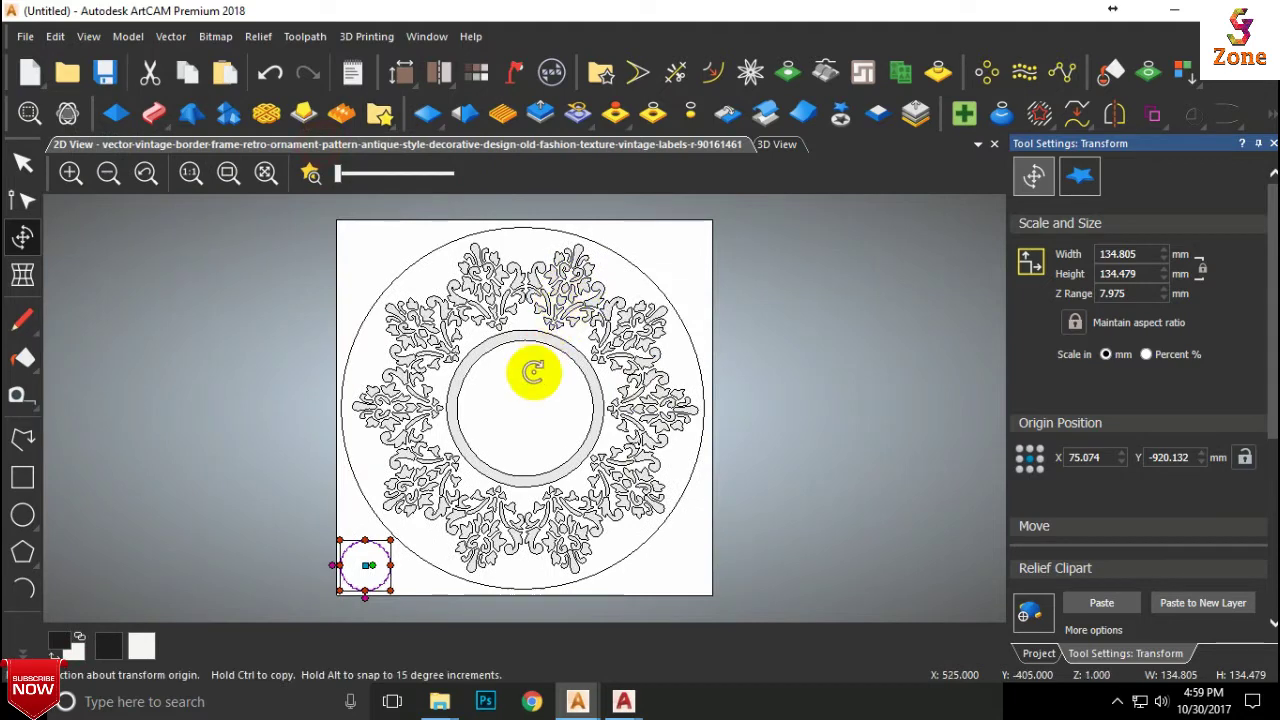
- Centre the flower clipart on the model and show it close up in the 3D view
key(F9)
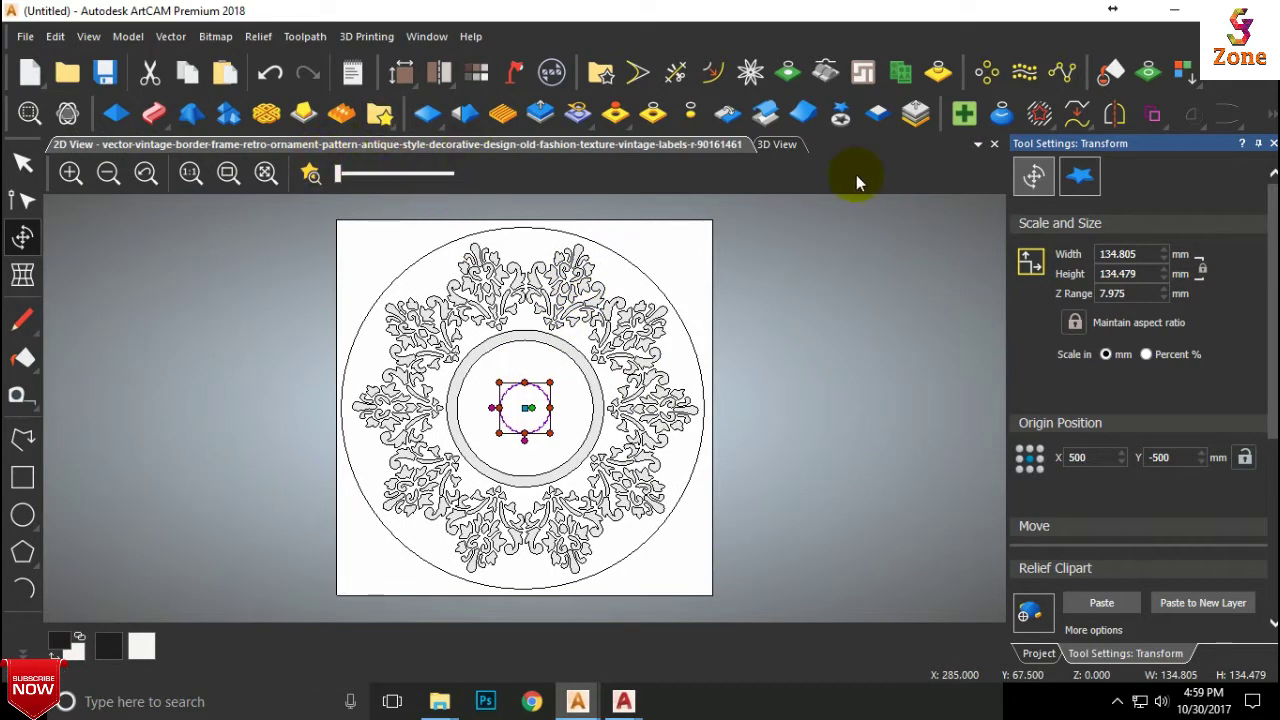
click(783, 145)
scroll(543, 423, up, 5)
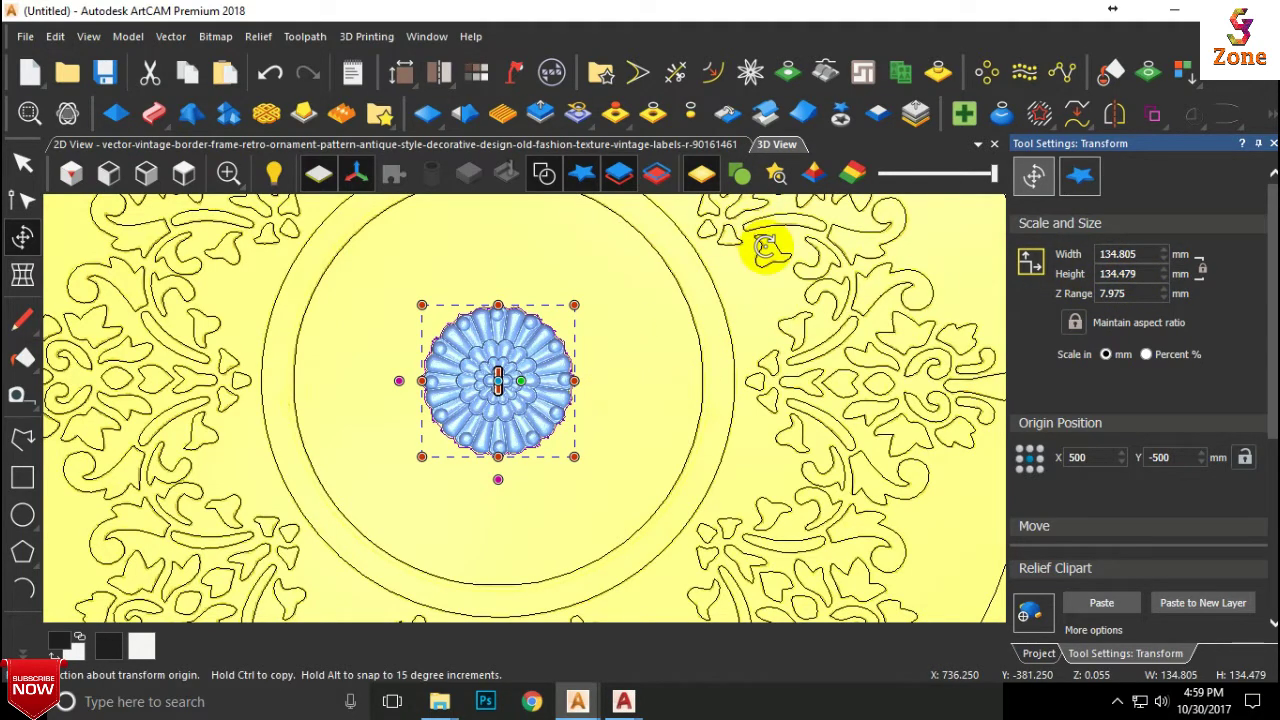
- Try enlarging the flower clipart by its corner with the Transform tool, and undo the resize
click(634, 353)
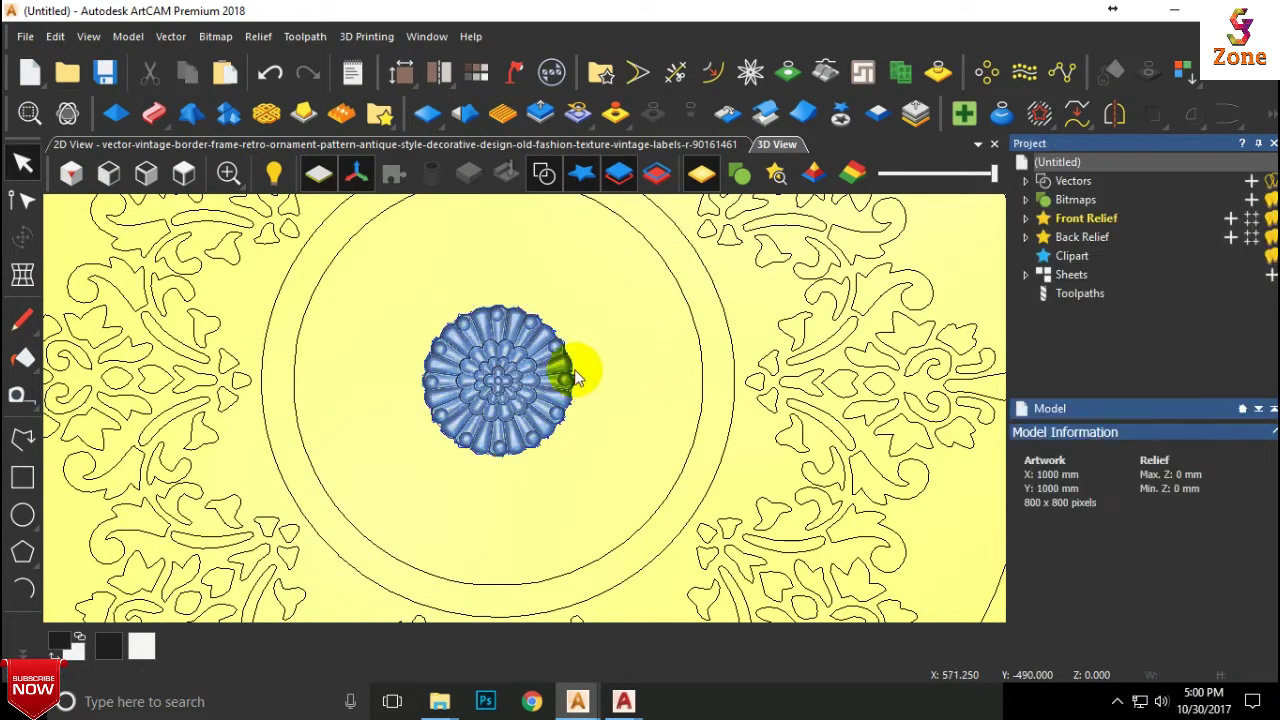
click(527, 376)
click(23, 236)
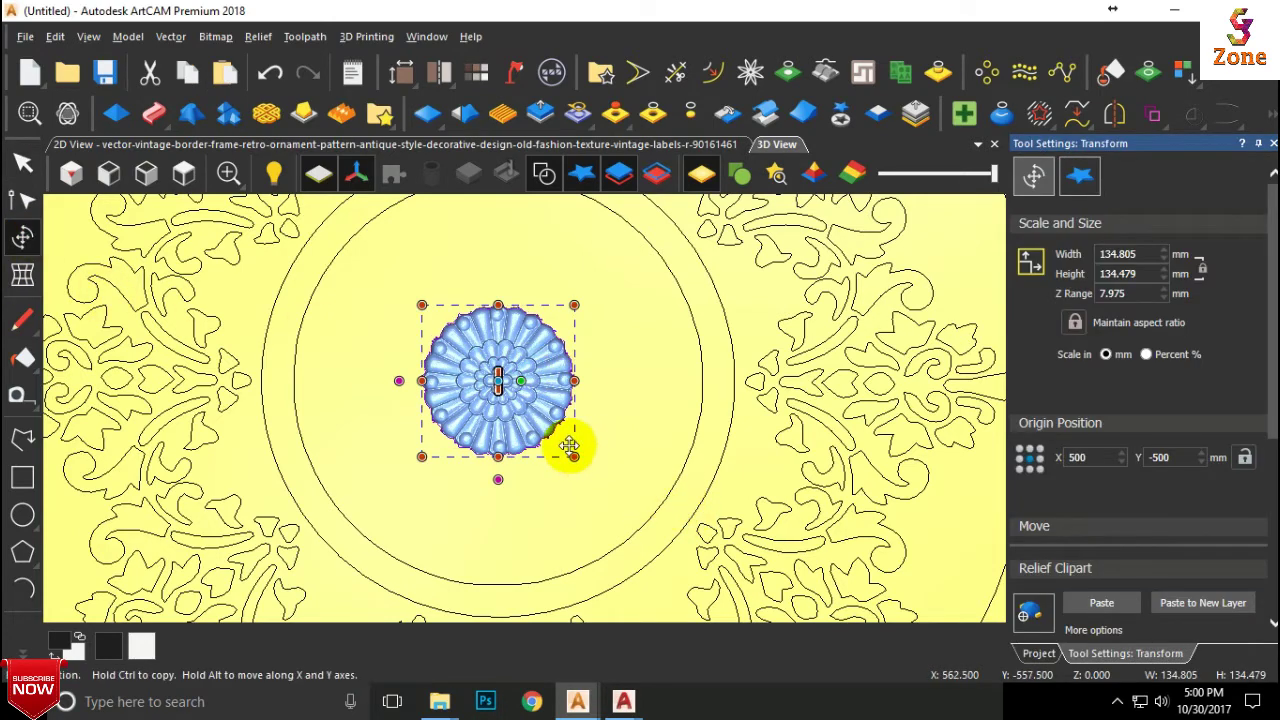
drag(574, 457, 619, 511)
key(ctrl+z)
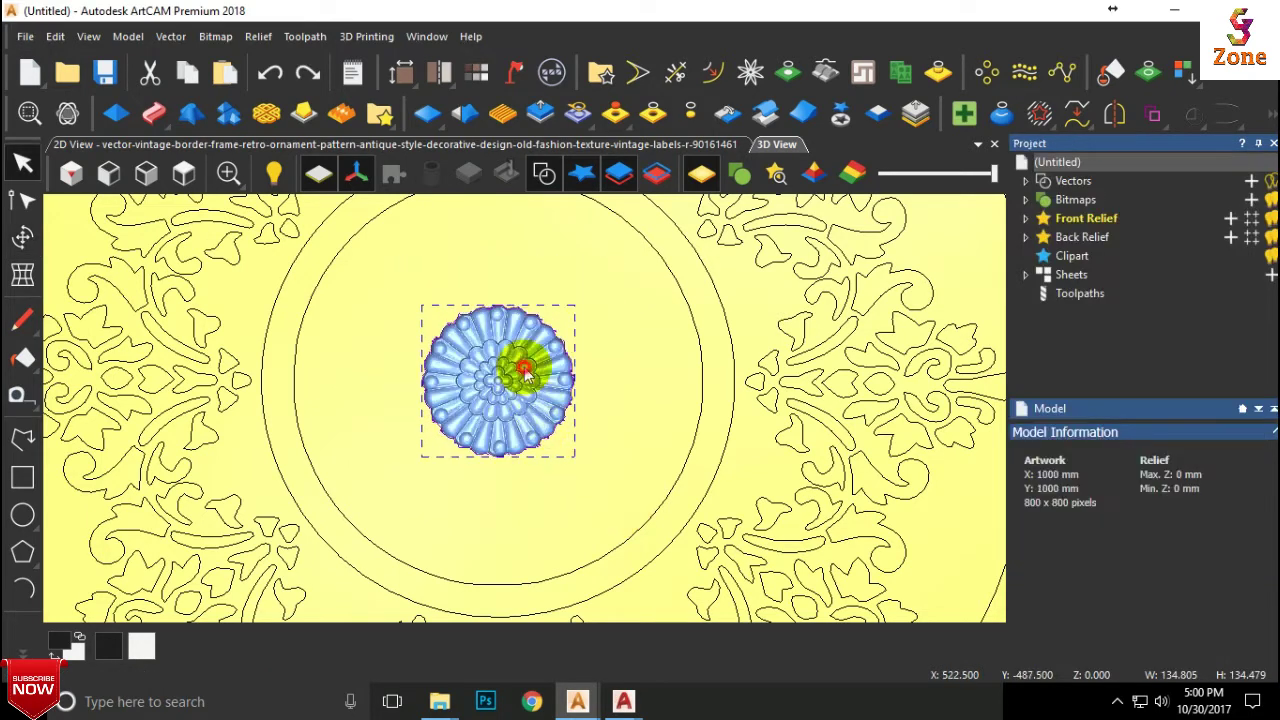
- Check the width and height of the ring's inner circle with the Transform tool, and close the tool settings
click(23, 240)
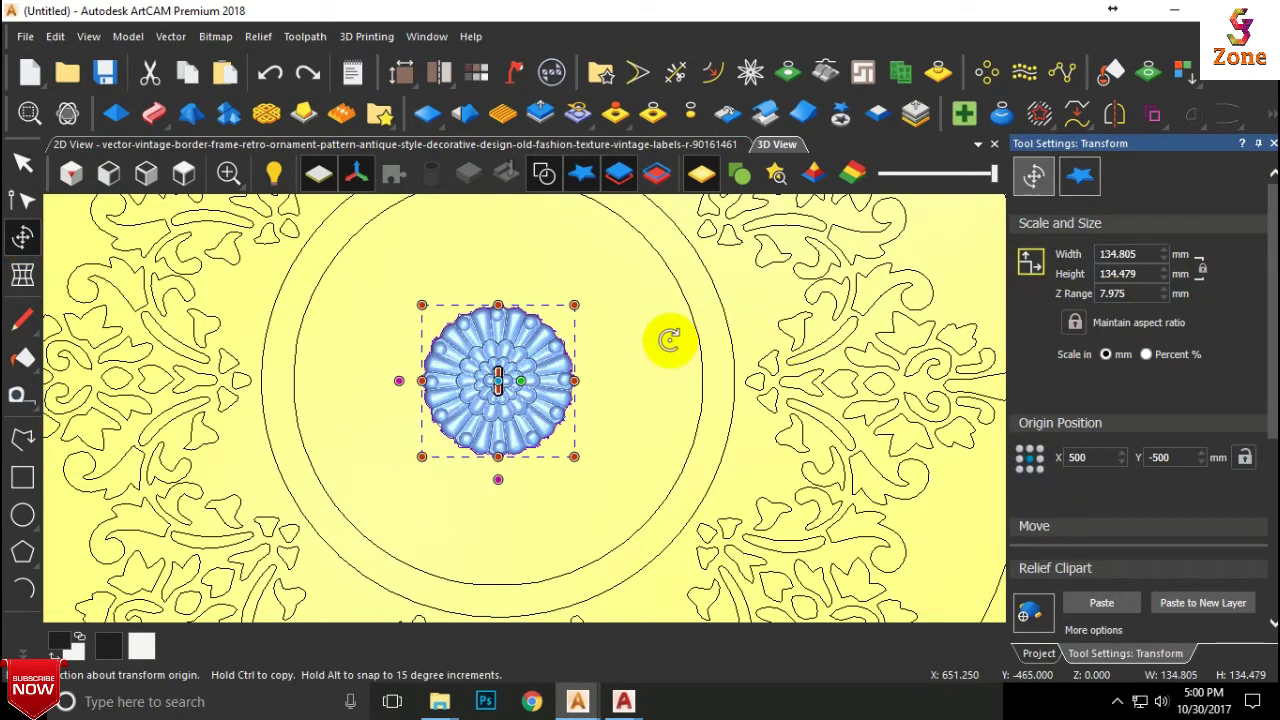
click(692, 319)
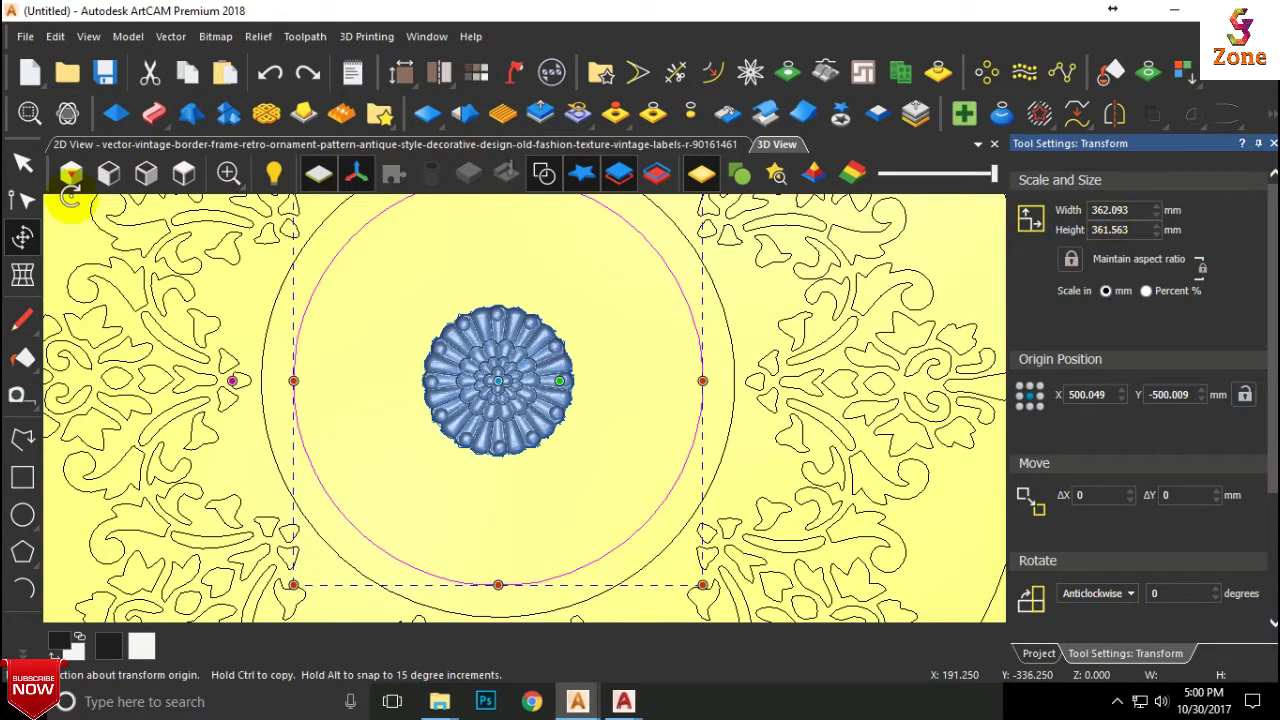
click(27, 276)
click(25, 237)
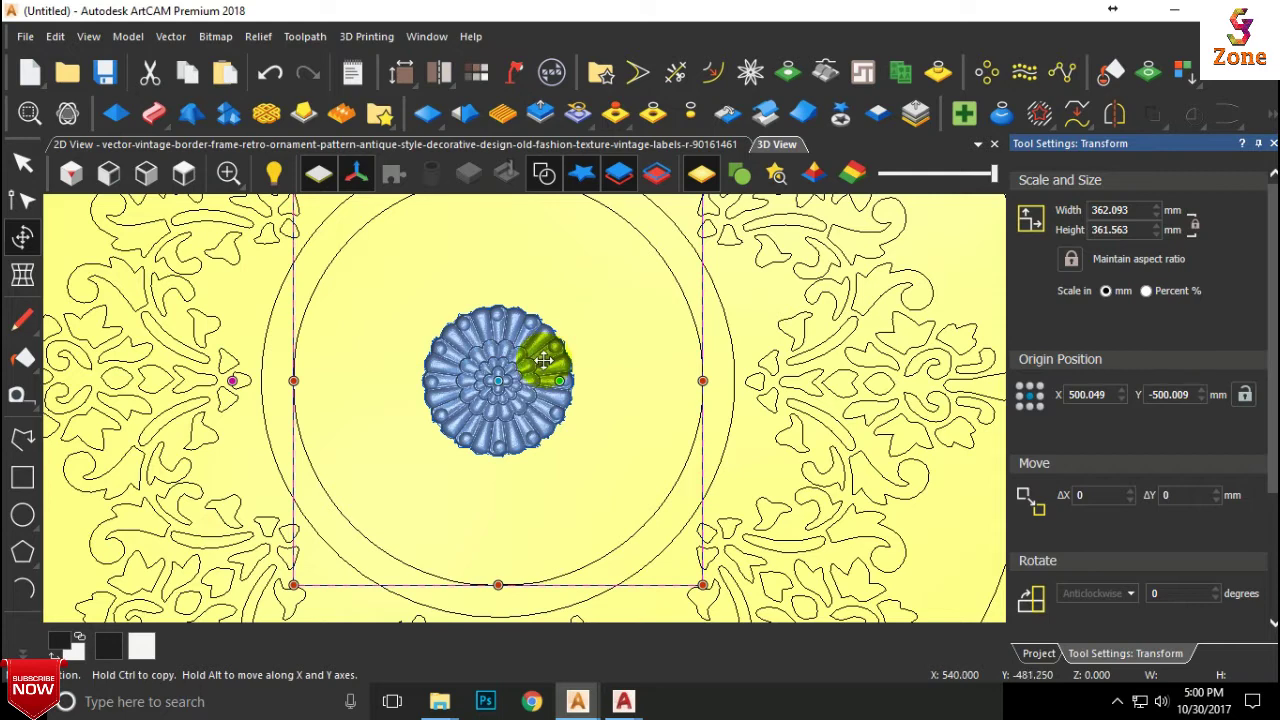
click(1272, 144)
- Scale the flower clipart inside the ring to a width of 340 mm with the Transform tool
click(420, 300)
click(467, 328)
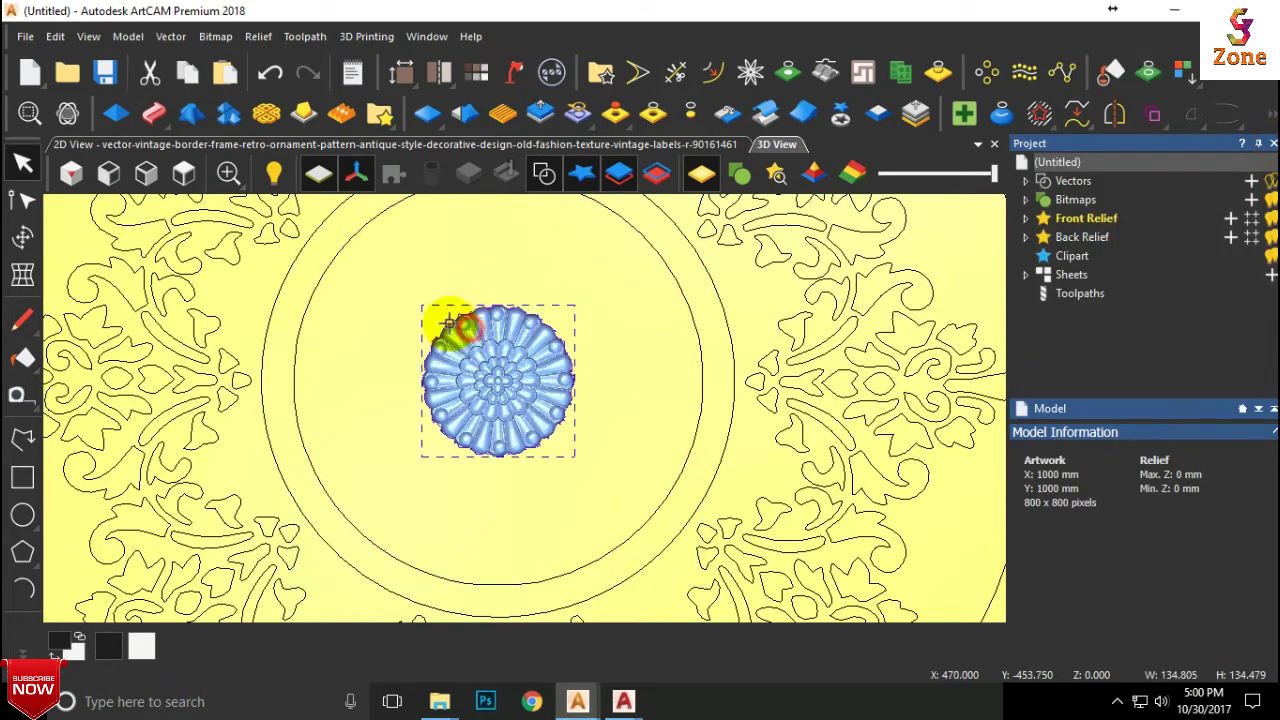
click(23, 237)
click(1118, 254)
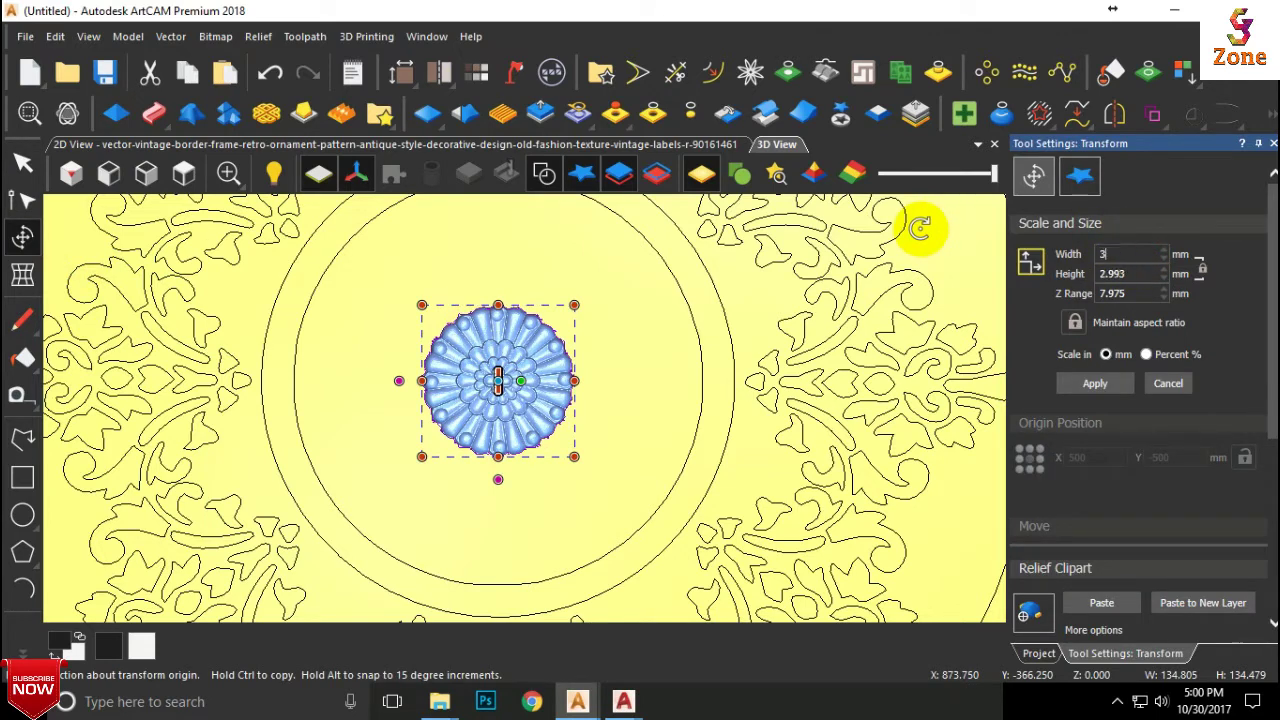
click(1095, 383)
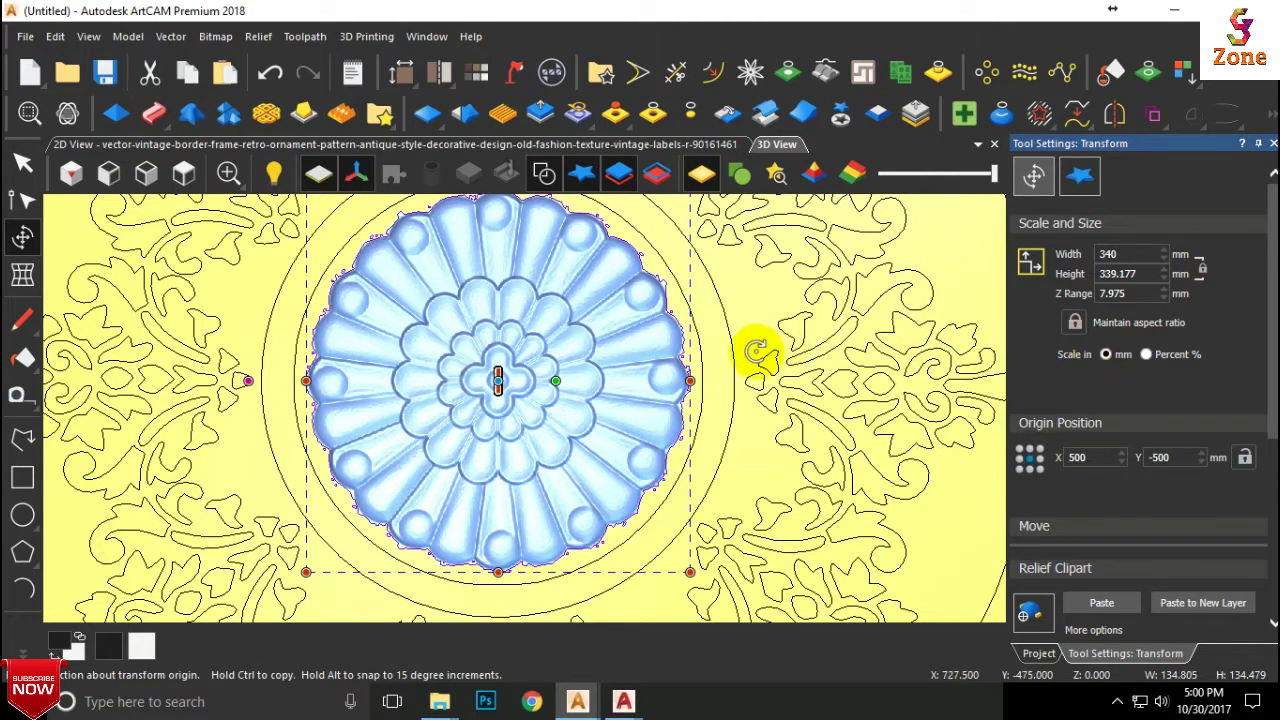
- Set the flower clipart's Z range to 10 mm and apply it
click(1103, 294)
click(1136, 294)
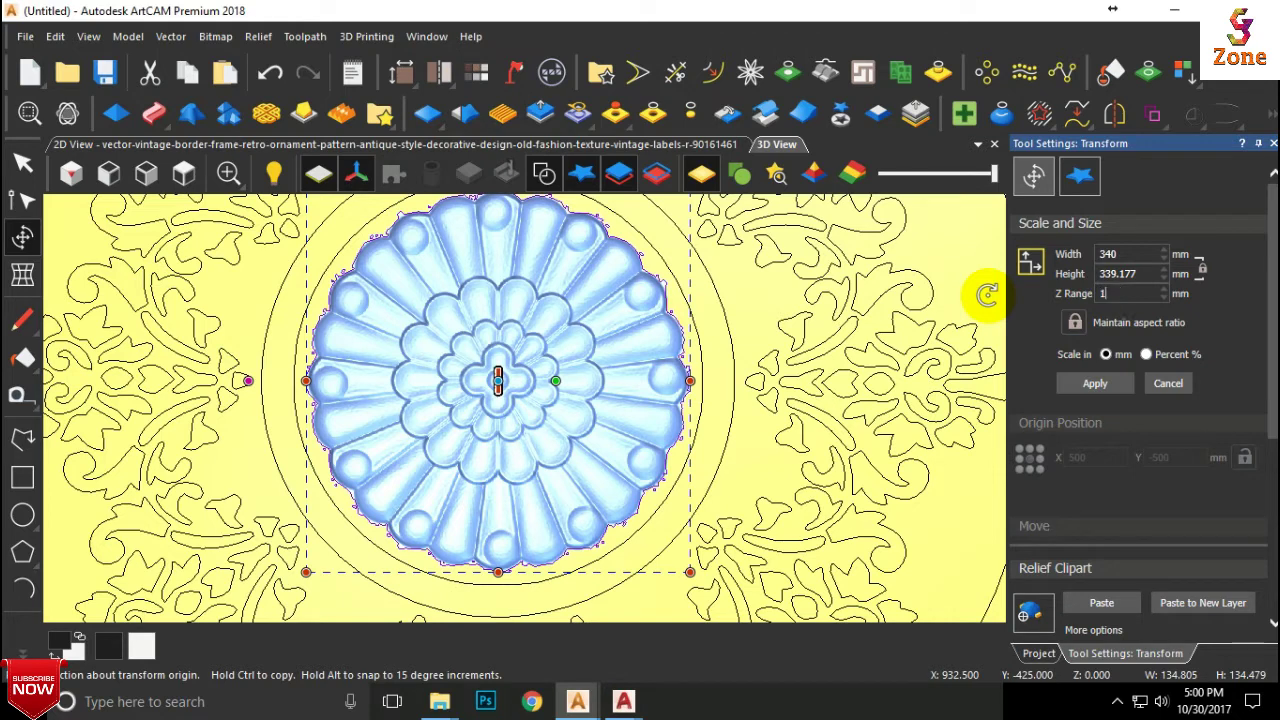
click(1095, 383)
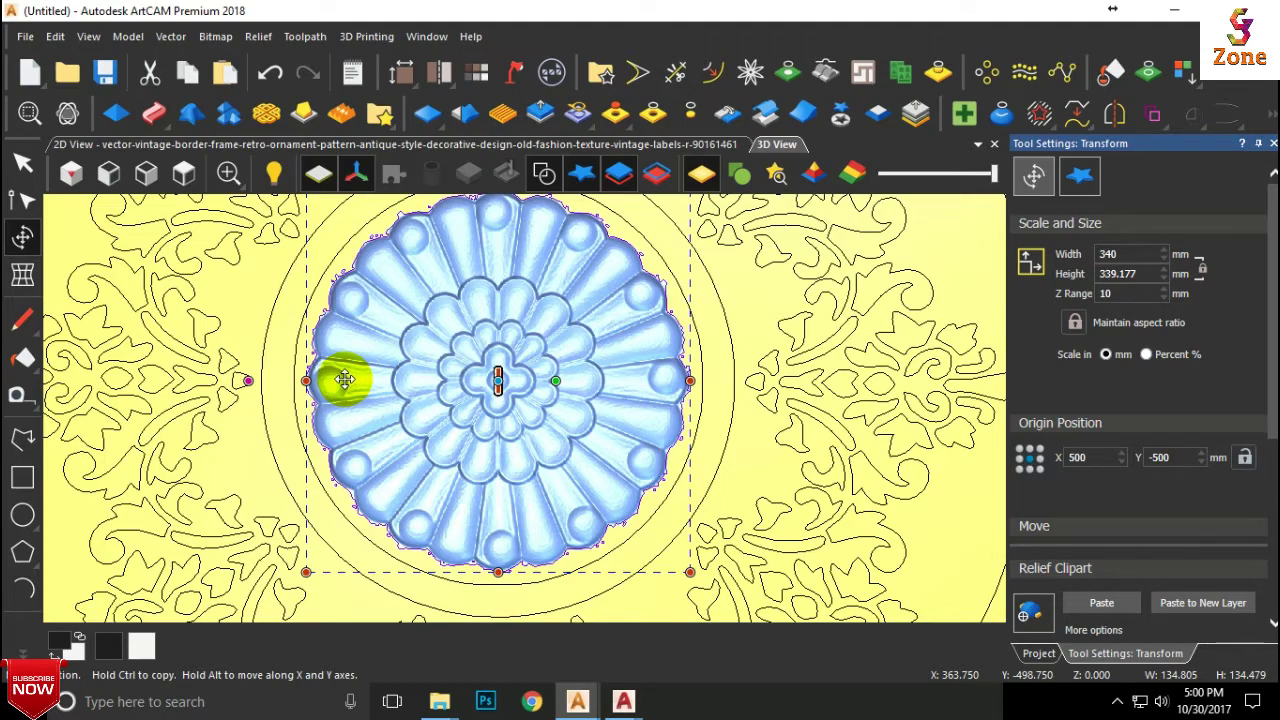
- Paste the flower clipart into the front relief and inspect it from an angle
click(1100, 603)
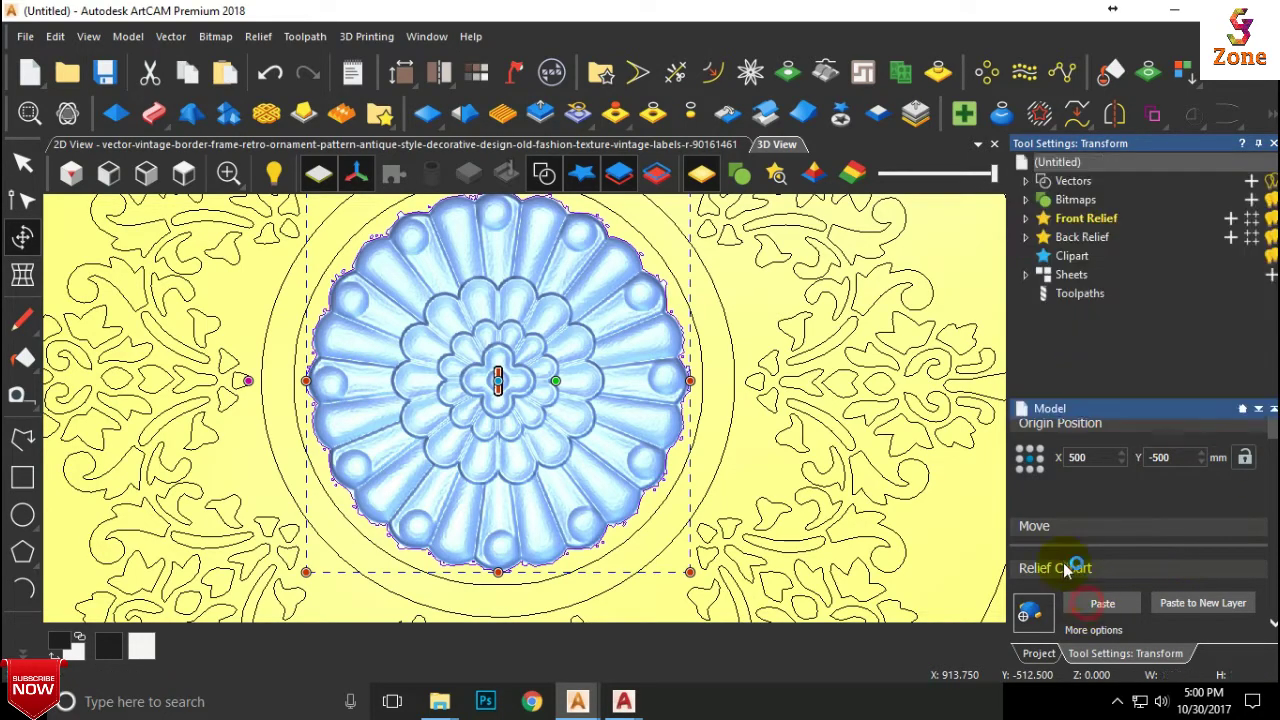
drag(457, 343, 486, 146)
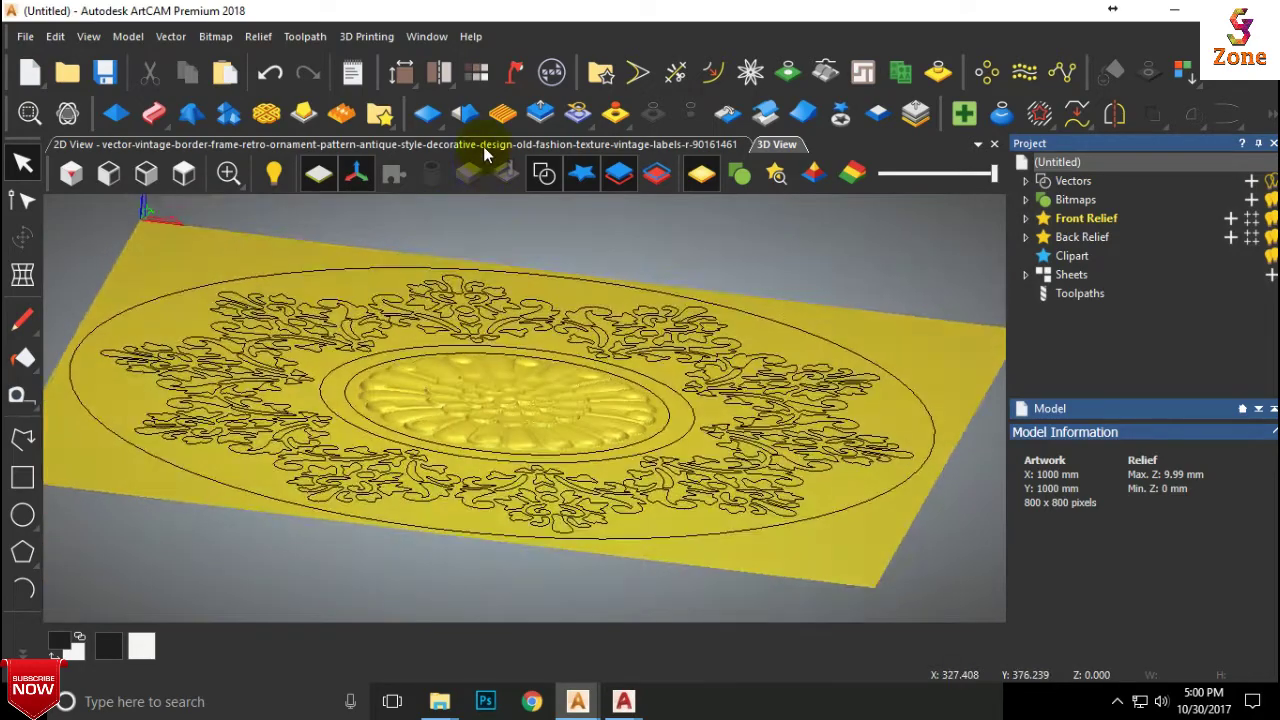
scroll(391, 396, up, 3)
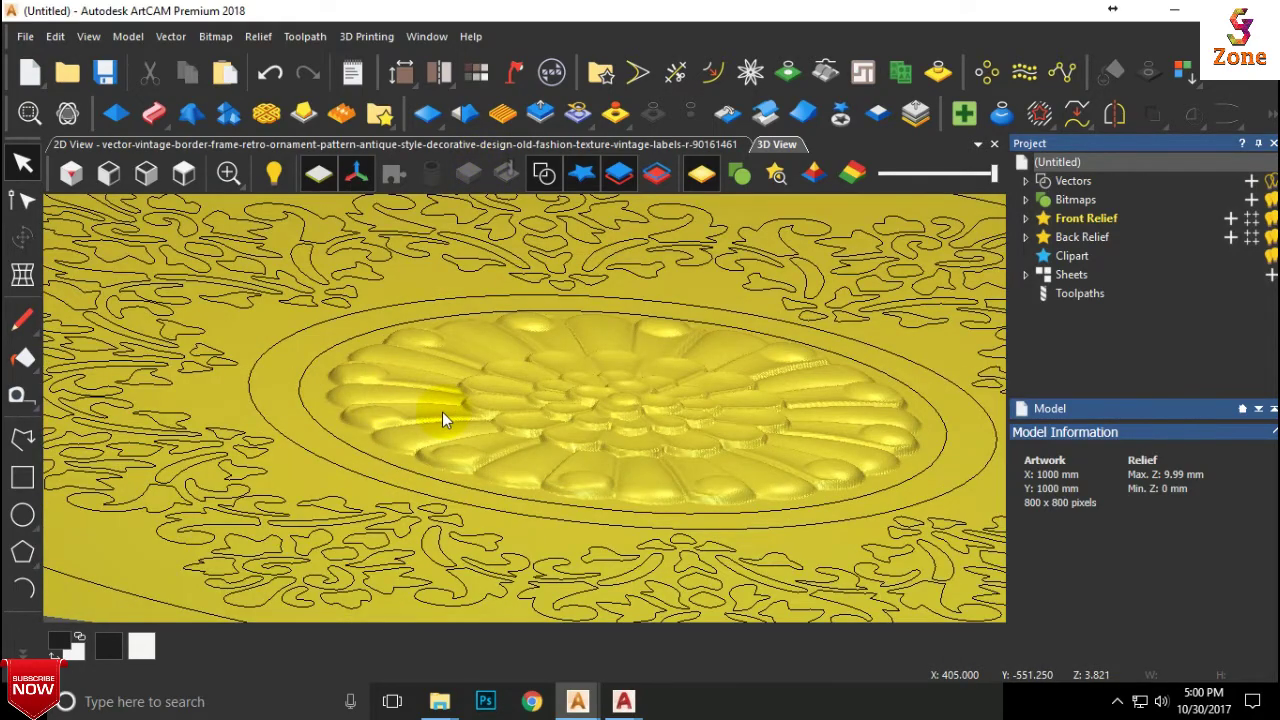
scroll(442, 412, down, 1)
drag(473, 399, 470, 466)
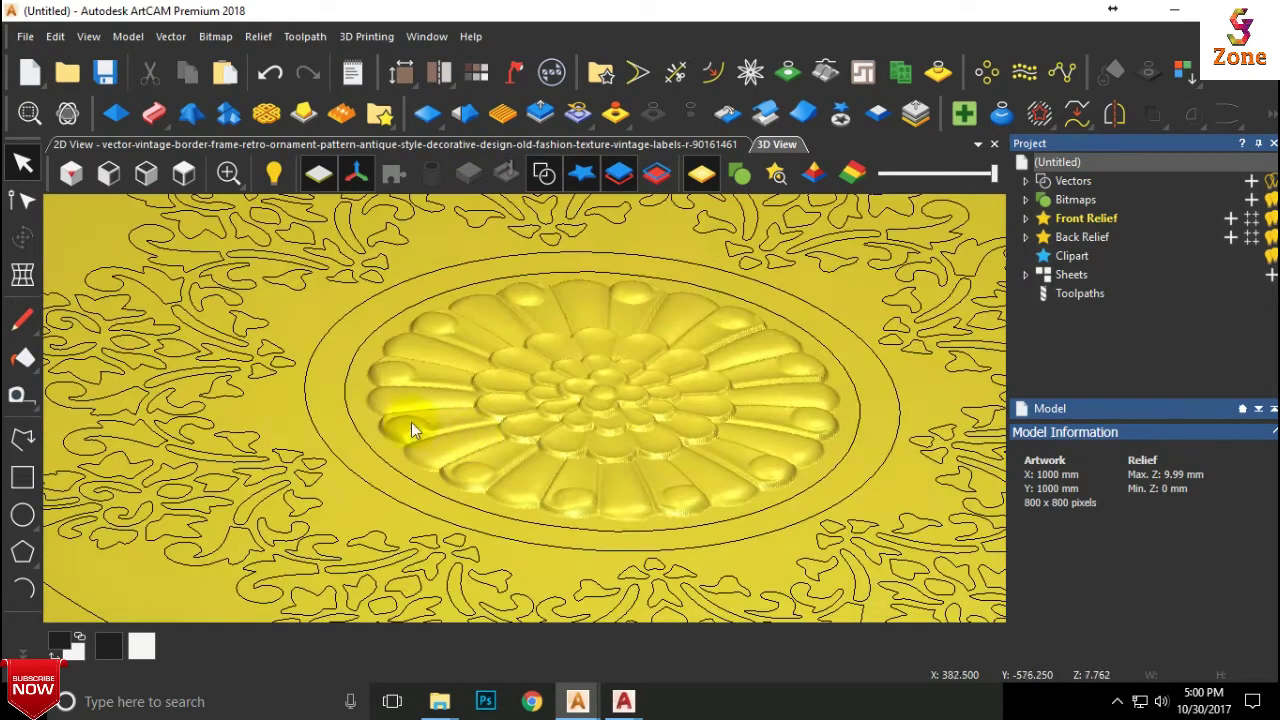
click(349, 410)
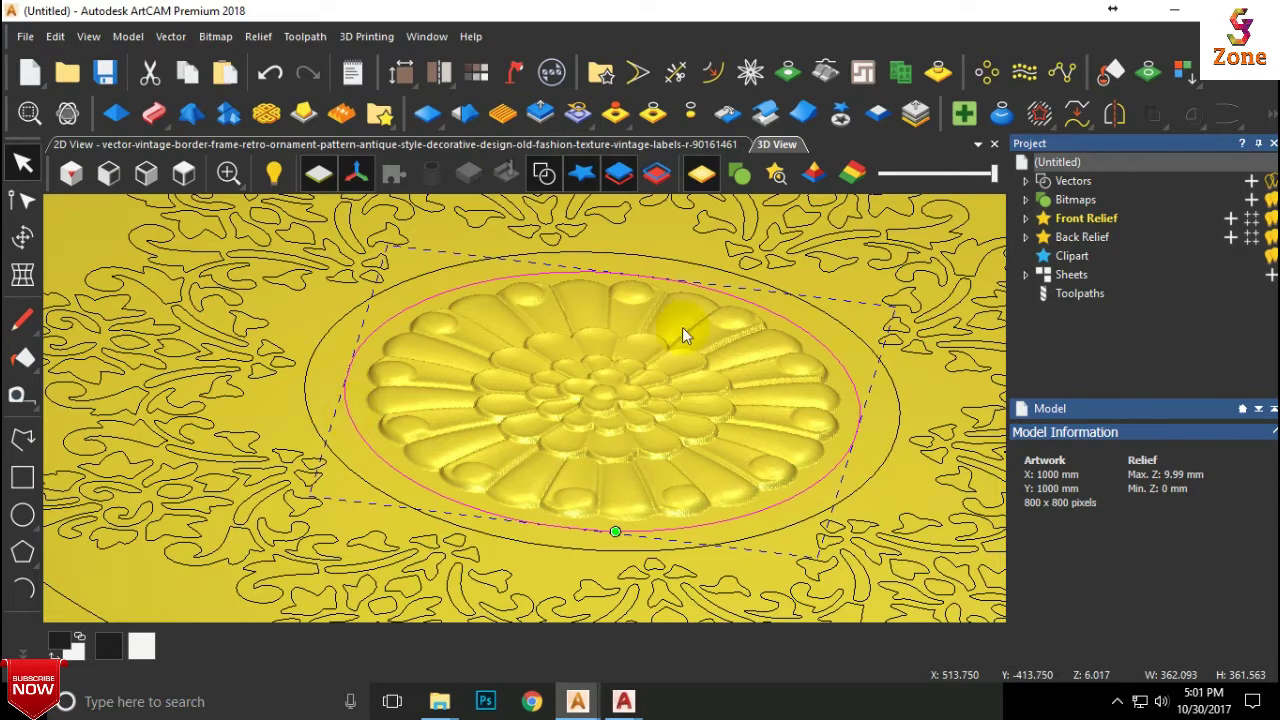
click(124, 114)
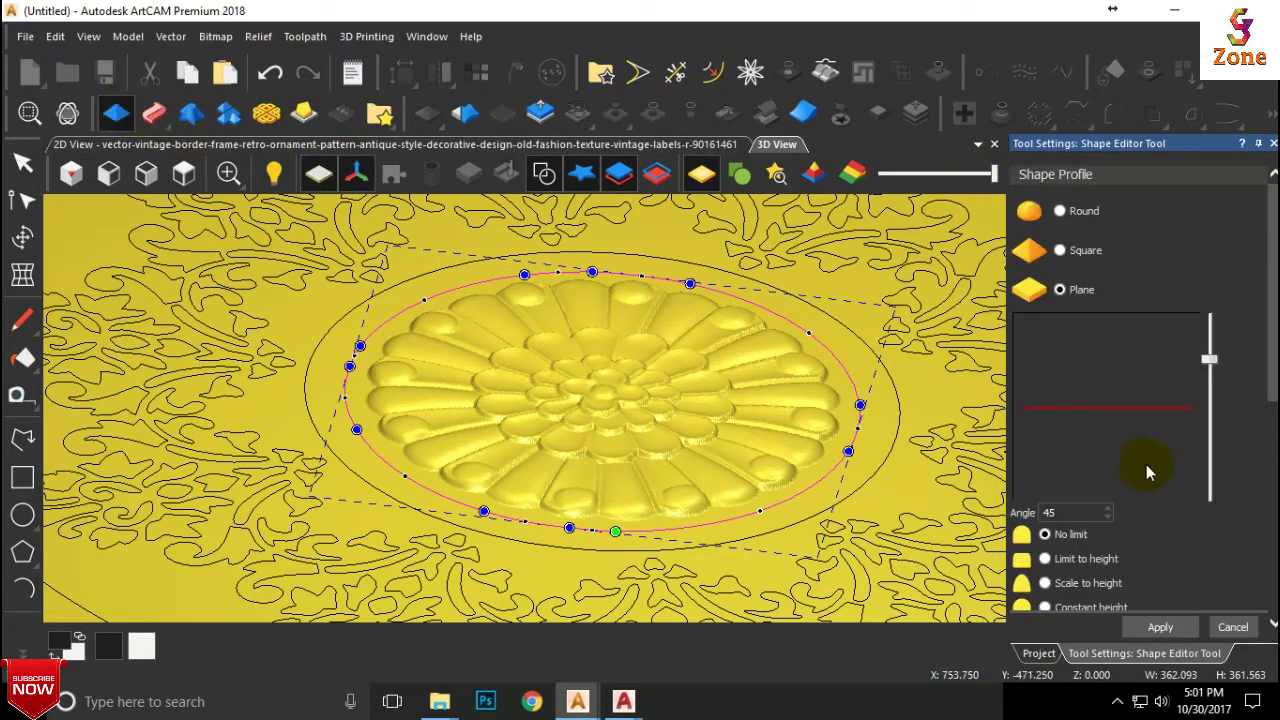
click(1232, 627)
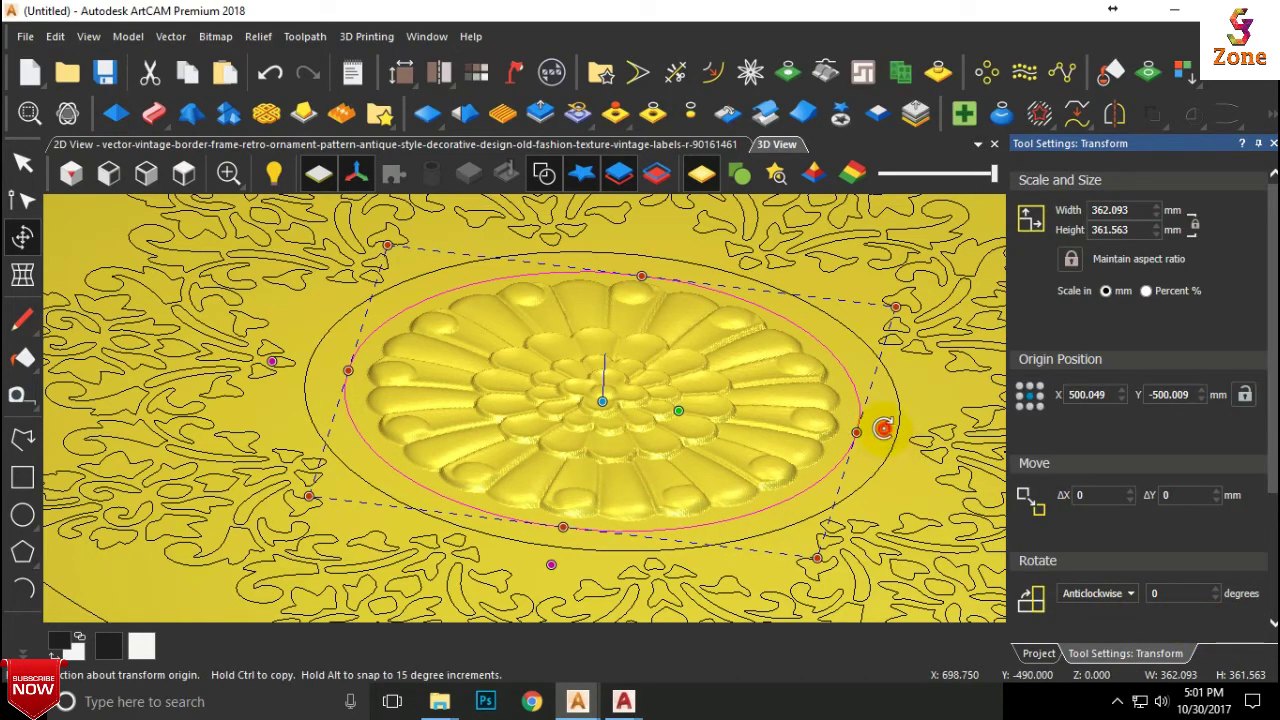
key(Escape)
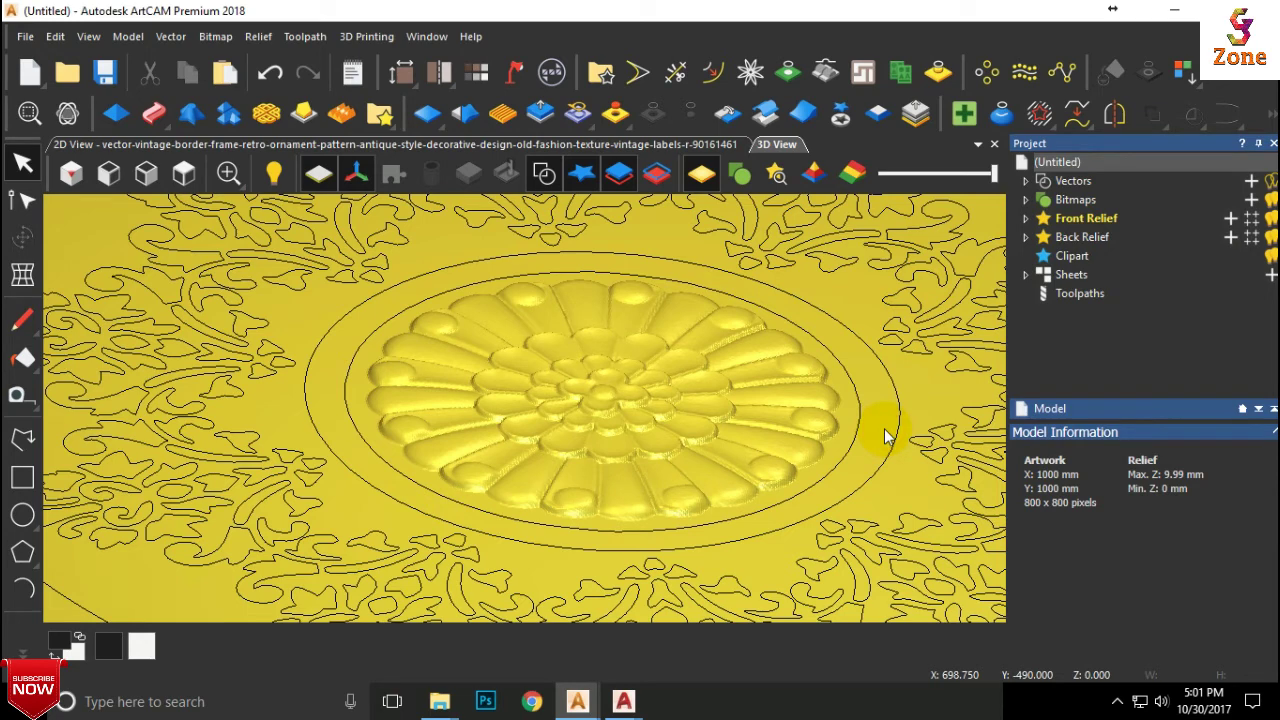
- Try a plane shape with a start height of -10 mm on the ring's inner circle in the Shape Editor
click(345, 390)
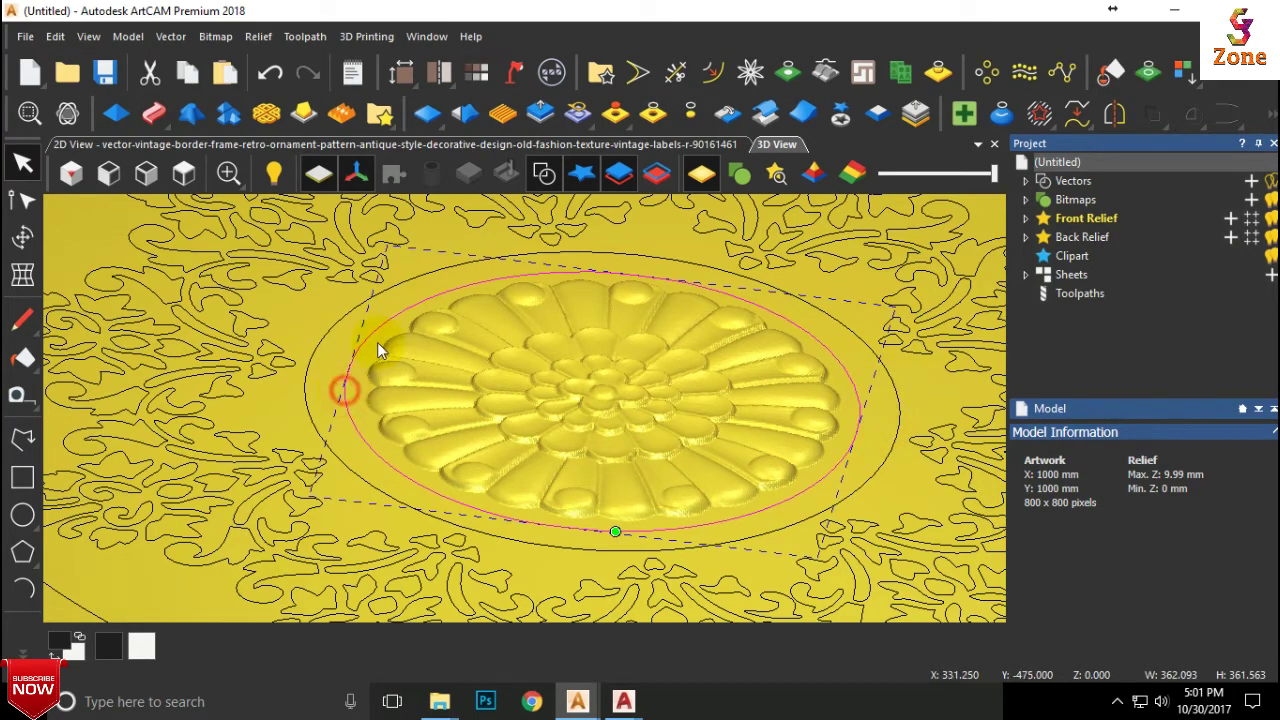
click(546, 195)
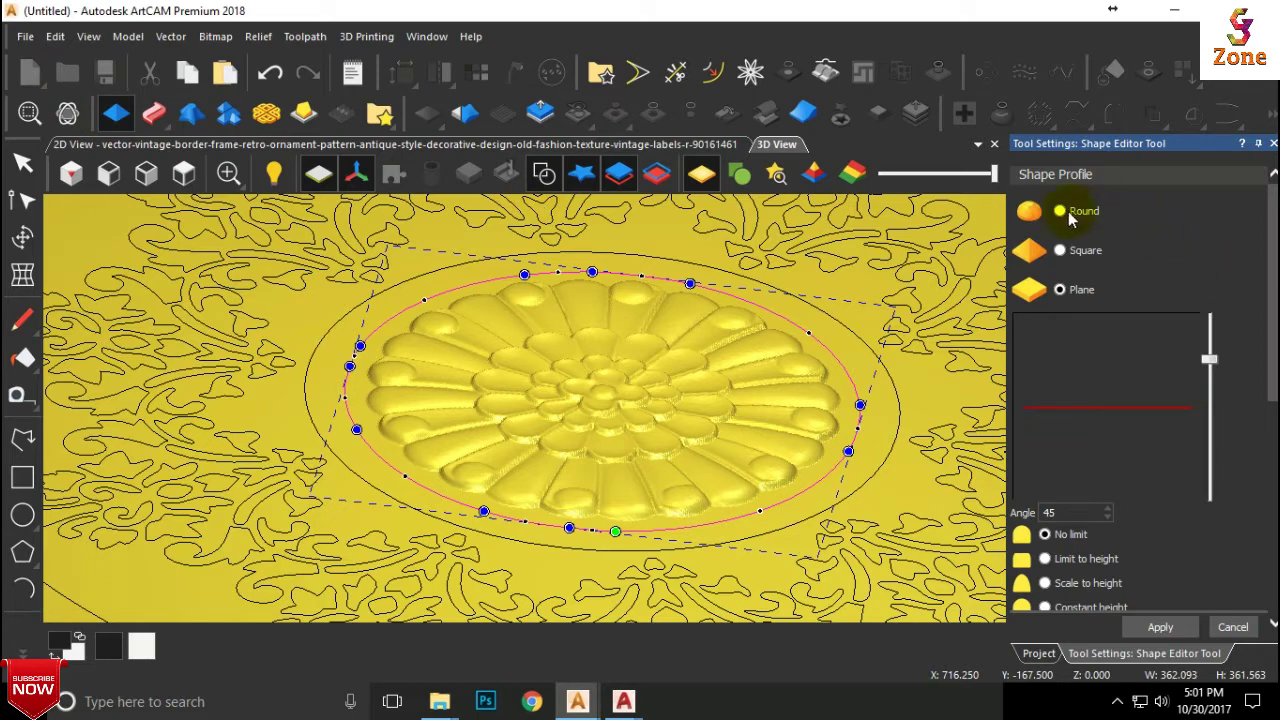
scroll(1141, 442, down, 5)
double_click(1086, 491)
text(-10)
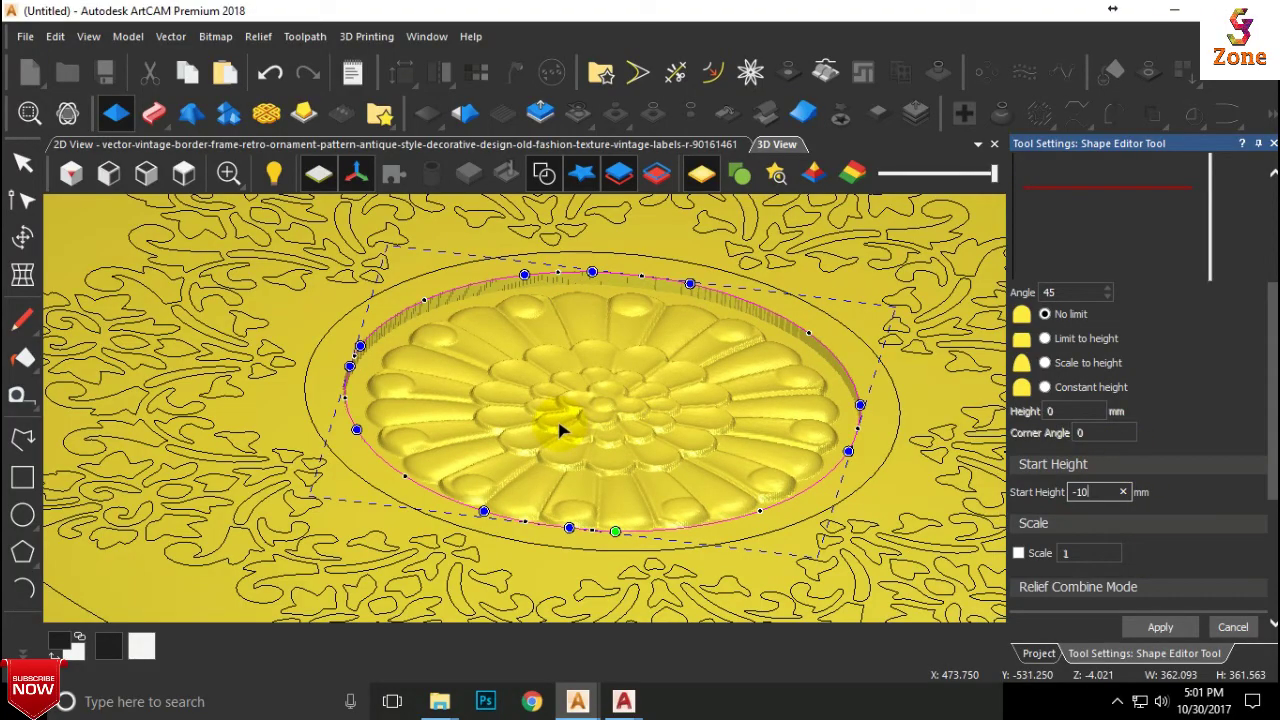
scroll(557, 430, up, 2)
drag(620, 432, 634, 406)
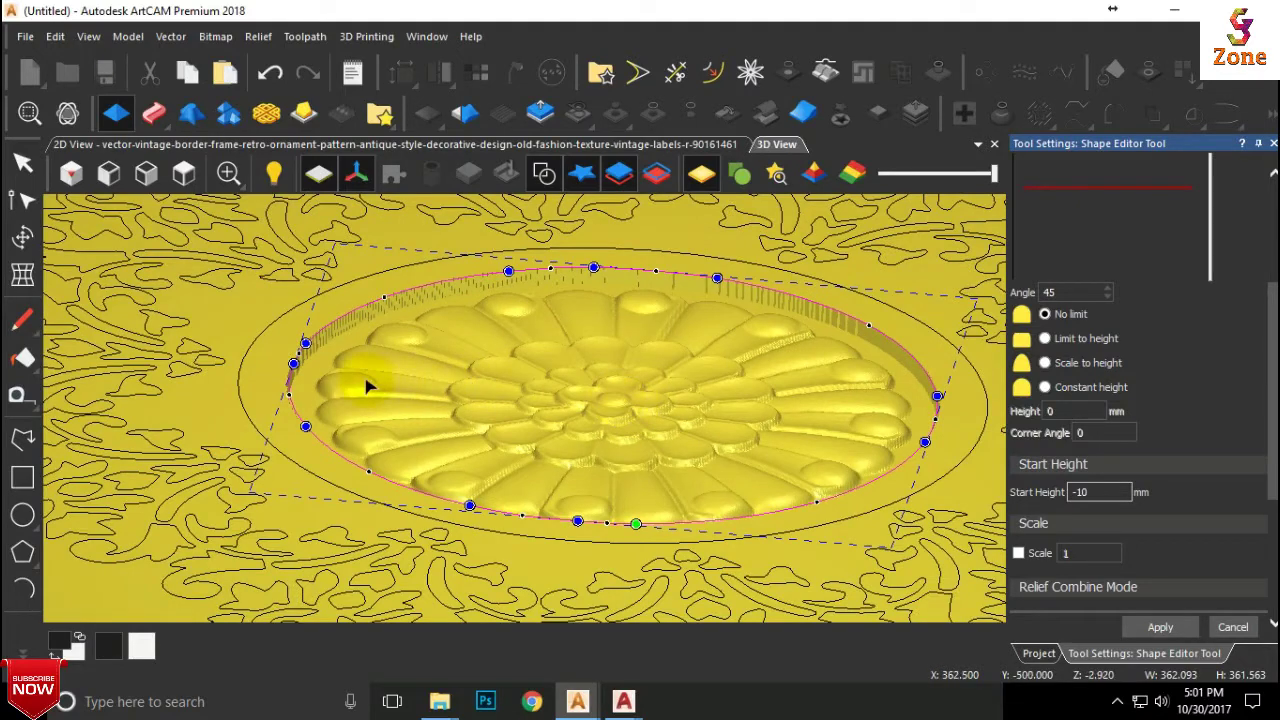
- Select the ring's outer circle for the Shape Editor and set its plane start height to -10 mm
click(255, 356)
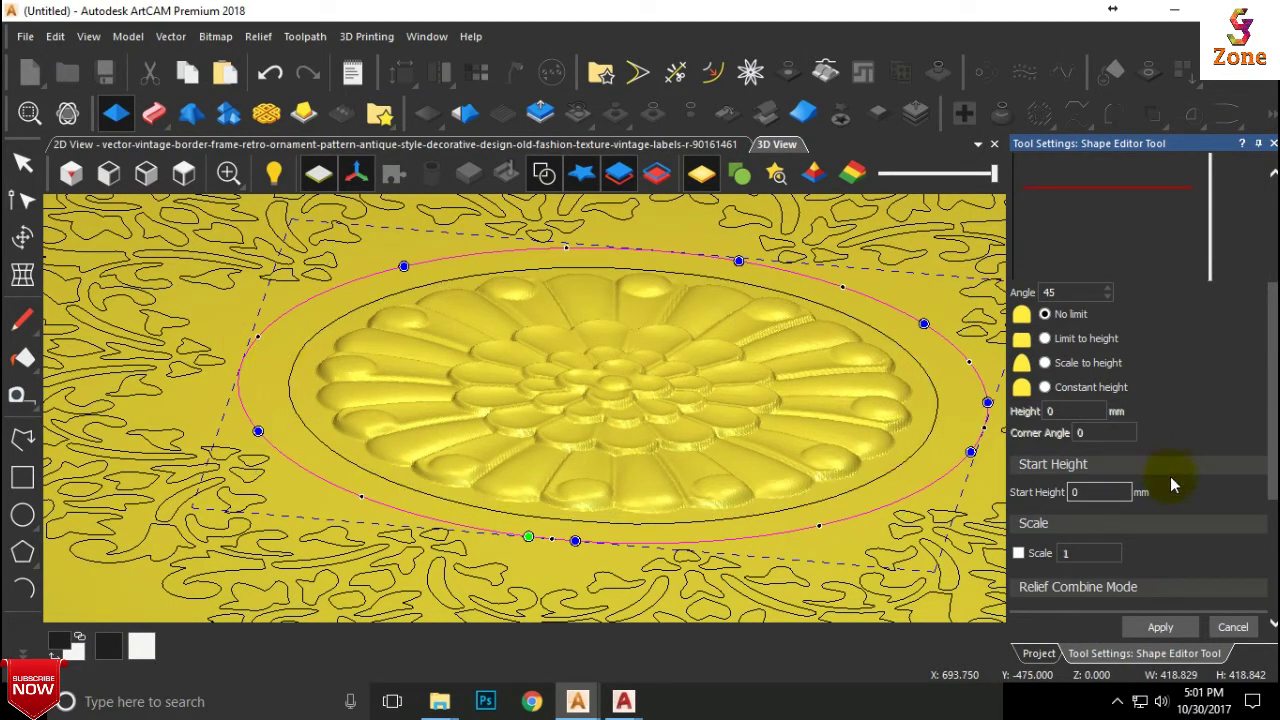
scroll(1110, 509, down, 1)
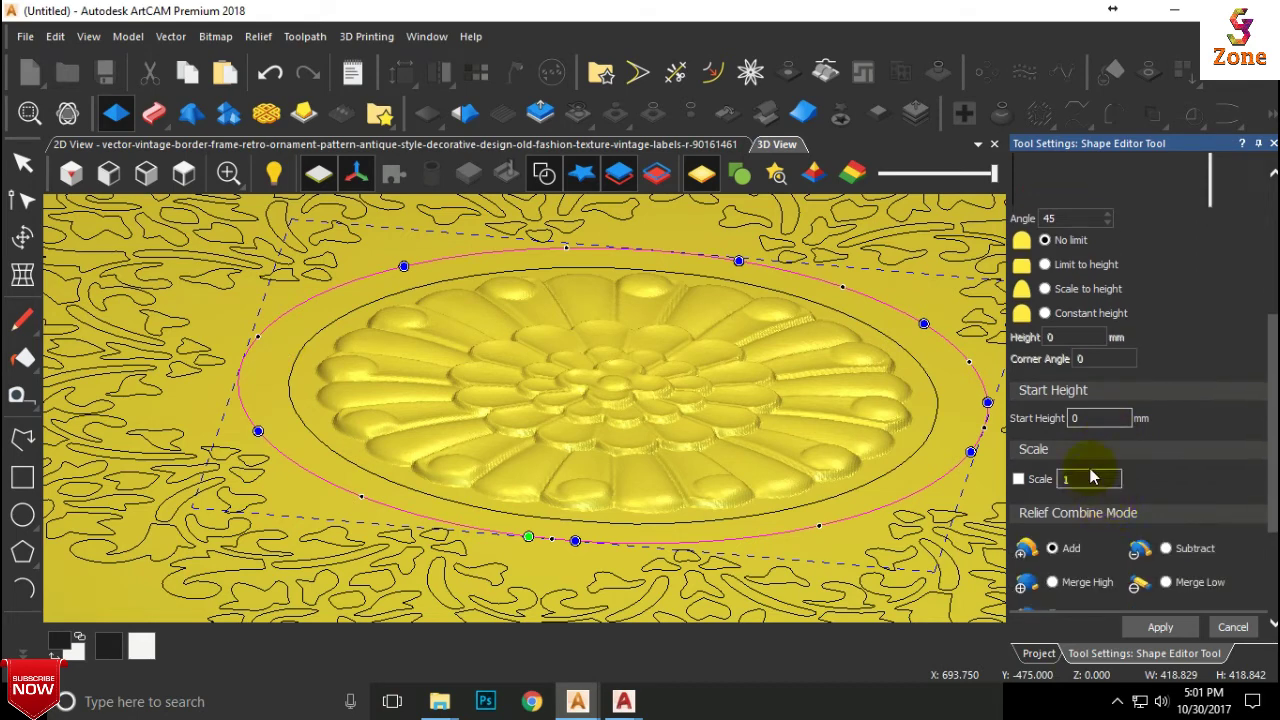
scroll(1100, 512, up, 1)
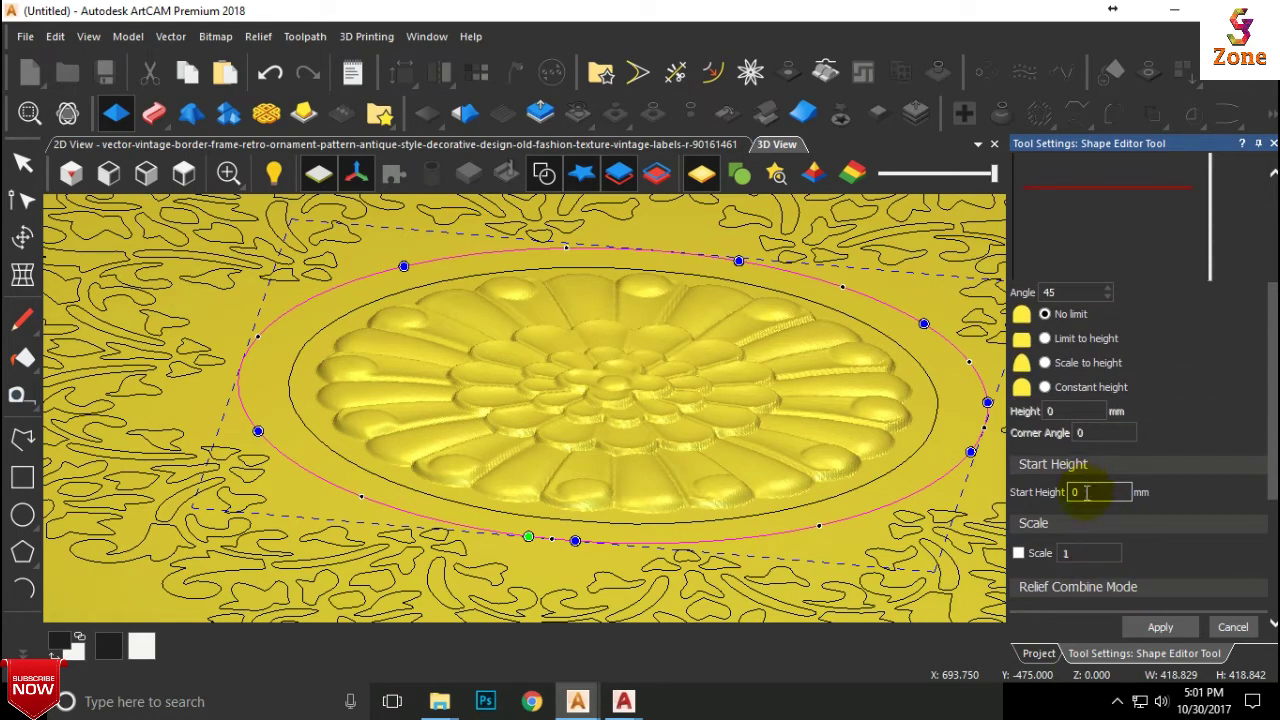
scroll(1087, 484, down, 1)
click(1073, 418)
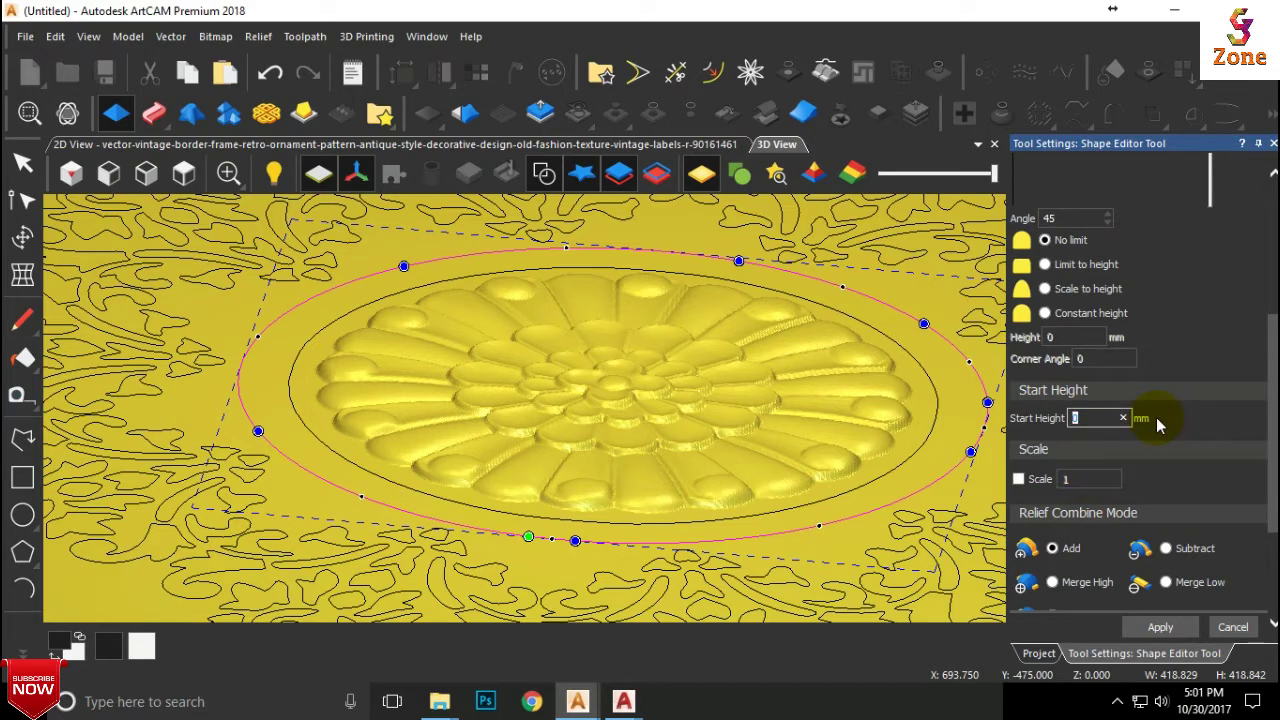
text(-10)
key(Return)
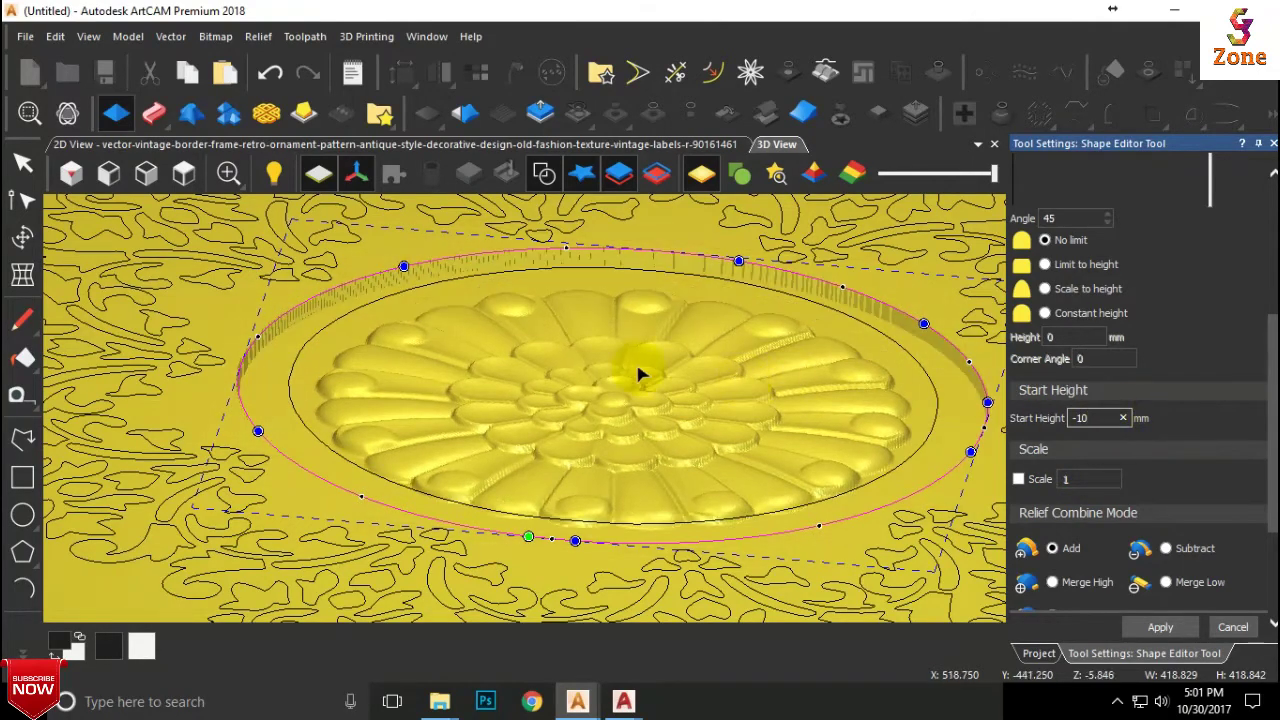
- Apply the plane shape to the relief in Add mode, inspect the recess, and close the tool settings
scroll(351, 400, up, 2)
mouse_move(416, 391)
mouse_down()
mouse_move(428, 367)
mouse_move(469, 354)
mouse_move(429, 373)
mouse_up()
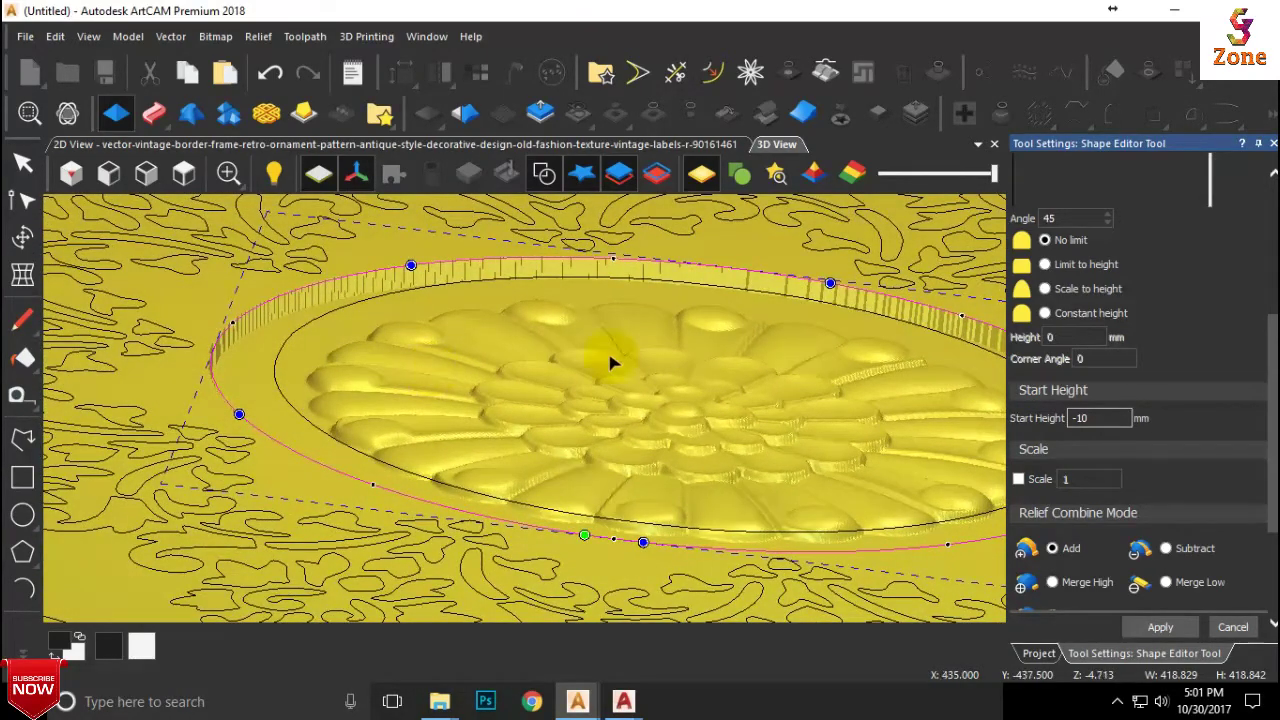
drag(494, 371, 620, 423)
click(1186, 627)
click(1219, 627)
scroll(680, 366, down, 2)
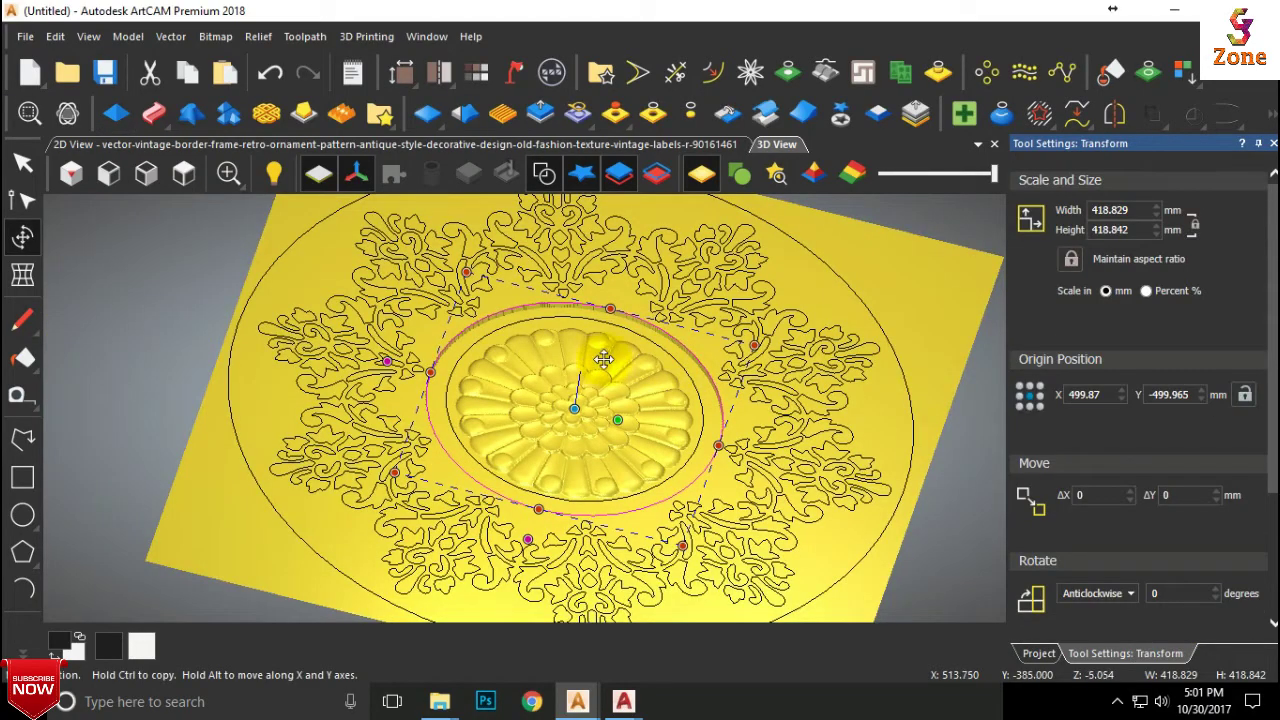
middle_drag(603, 357, 594, 377)
scroll(595, 359, up, 3)
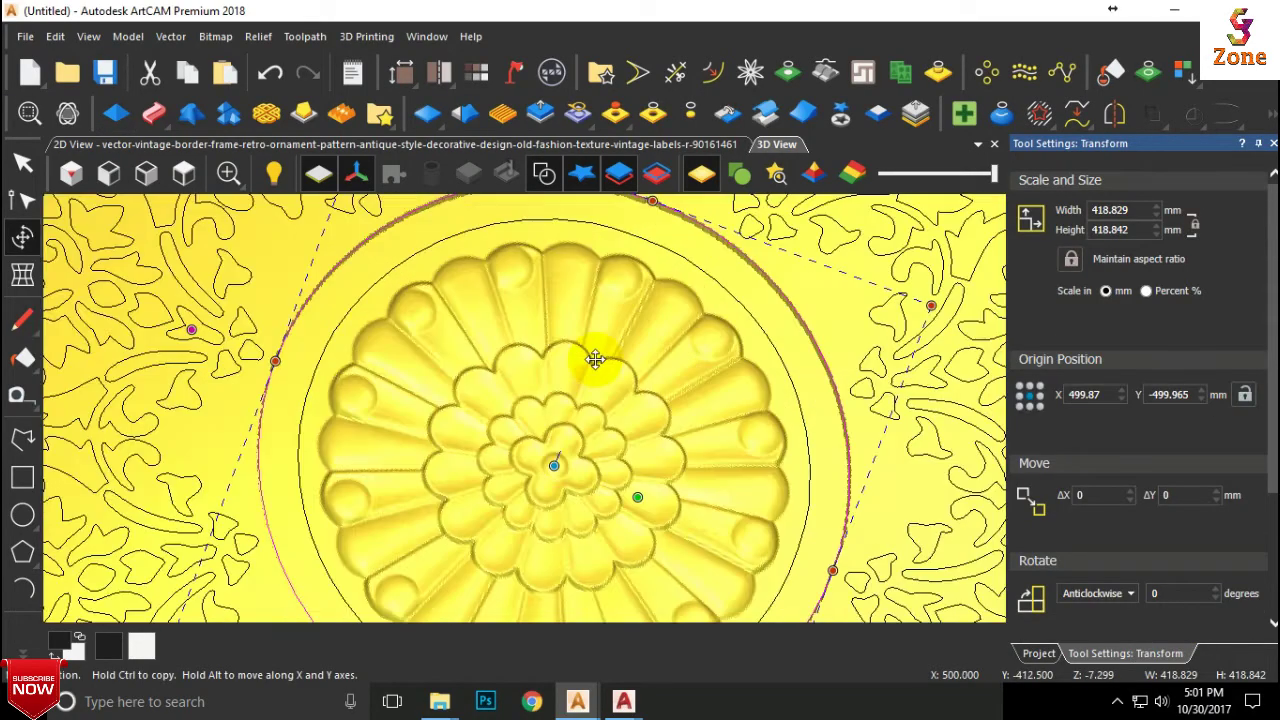
click(1273, 143)
- Try offsetting the ring's inner circle 10 mm outwards with sharp corners, and undo the offset
scroll(380, 310, down, 1)
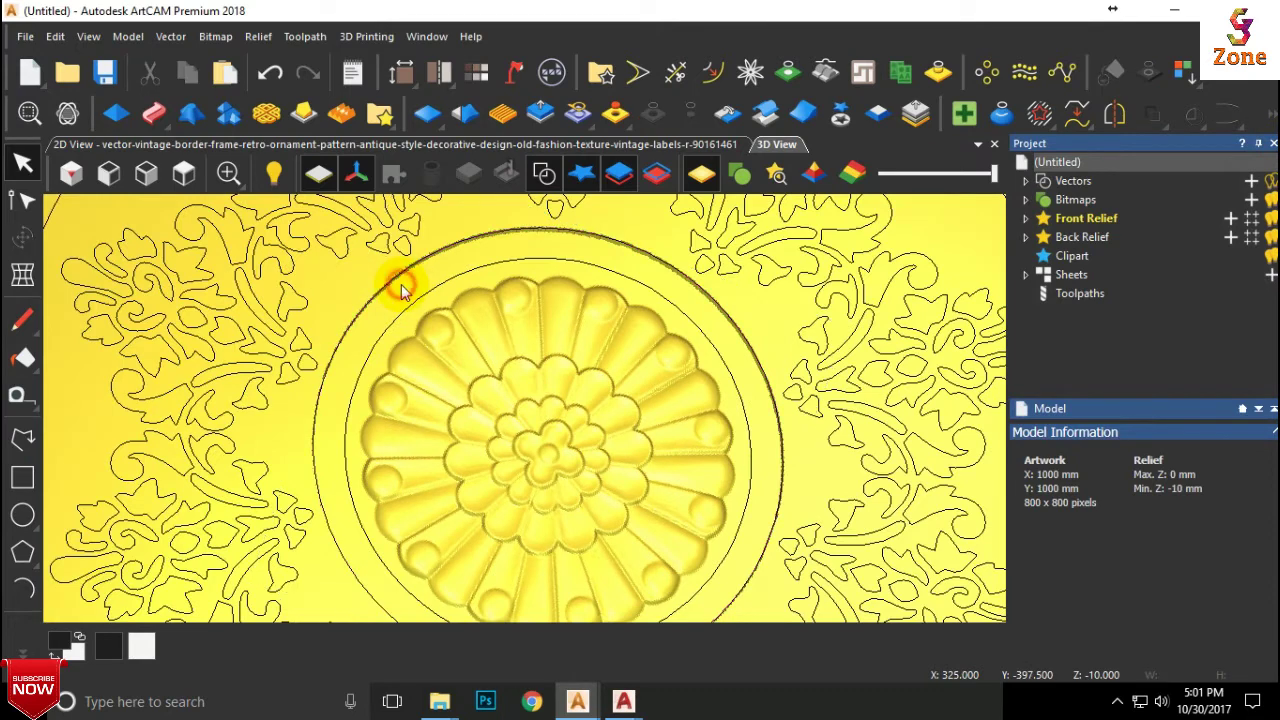
scroll(405, 285, up, 3)
click(388, 275)
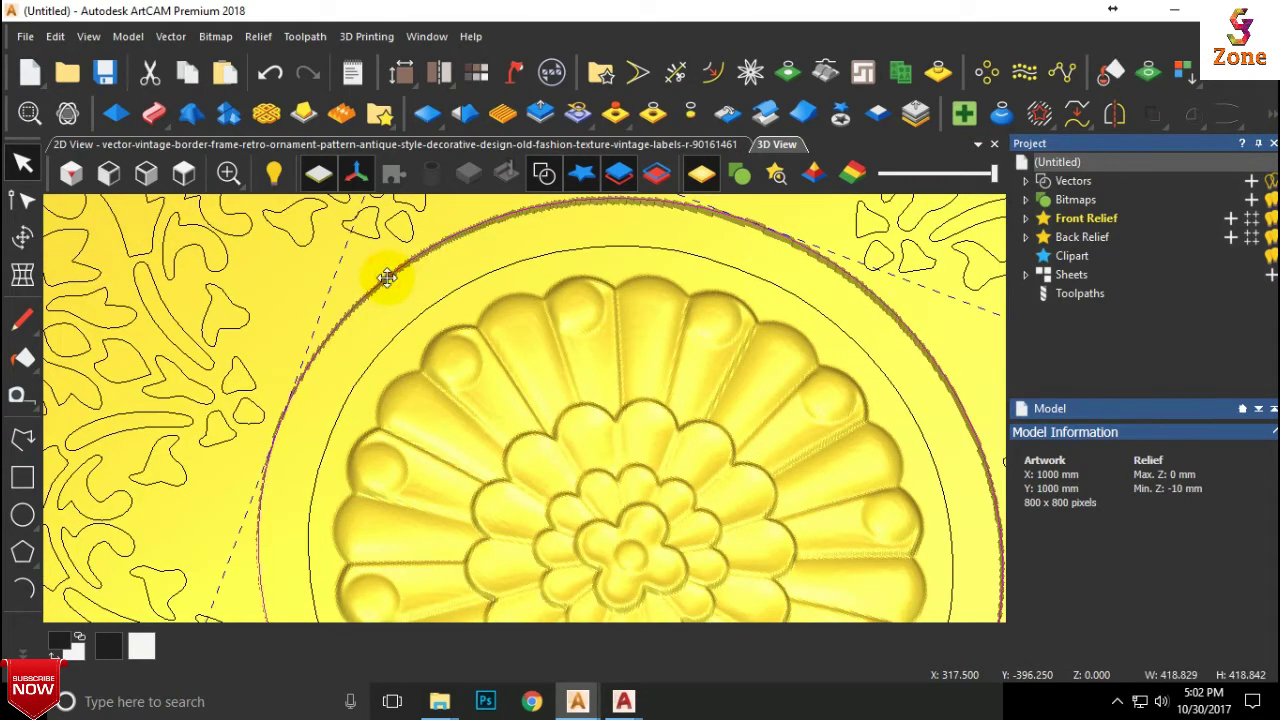
click(415, 317)
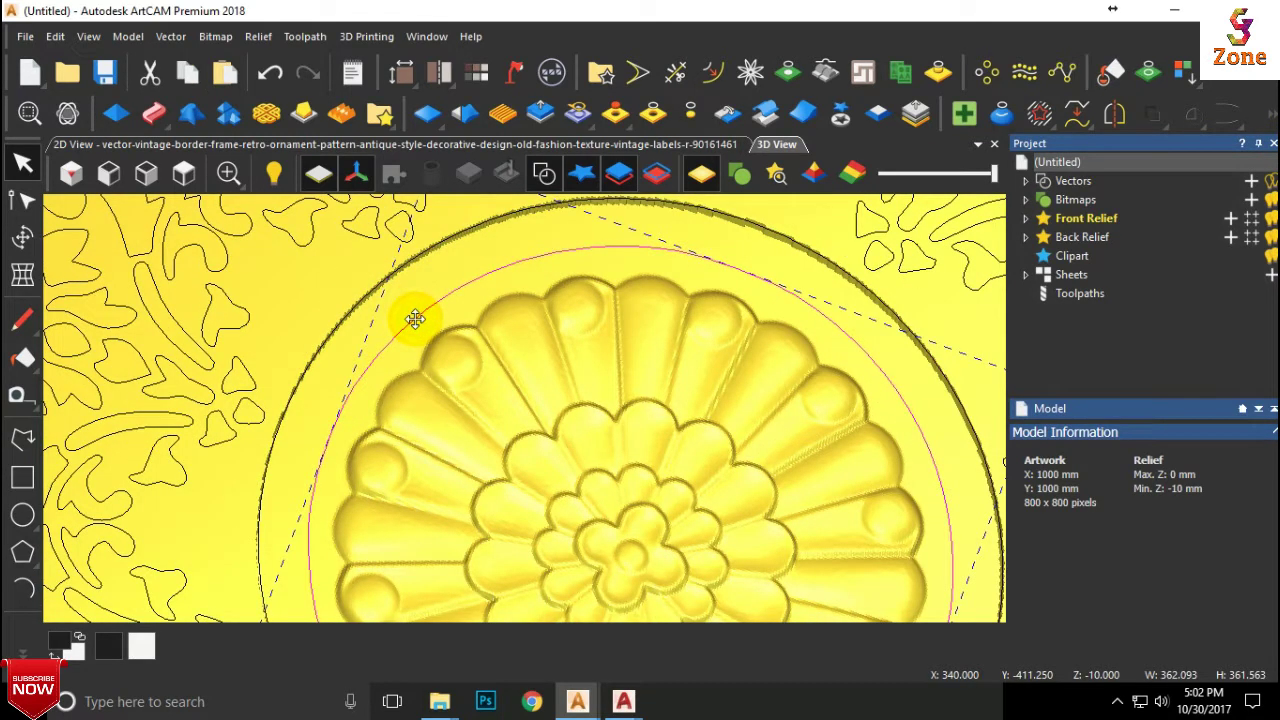
key(o)
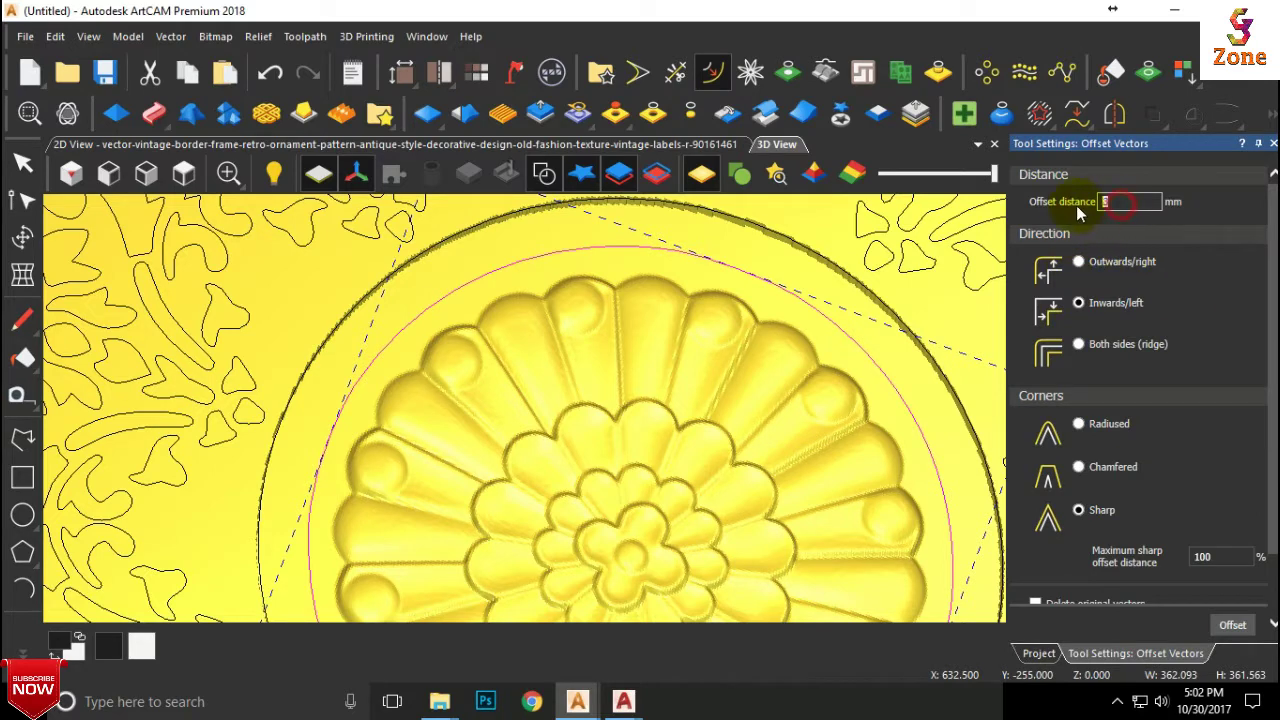
text(10)
click(1078, 261)
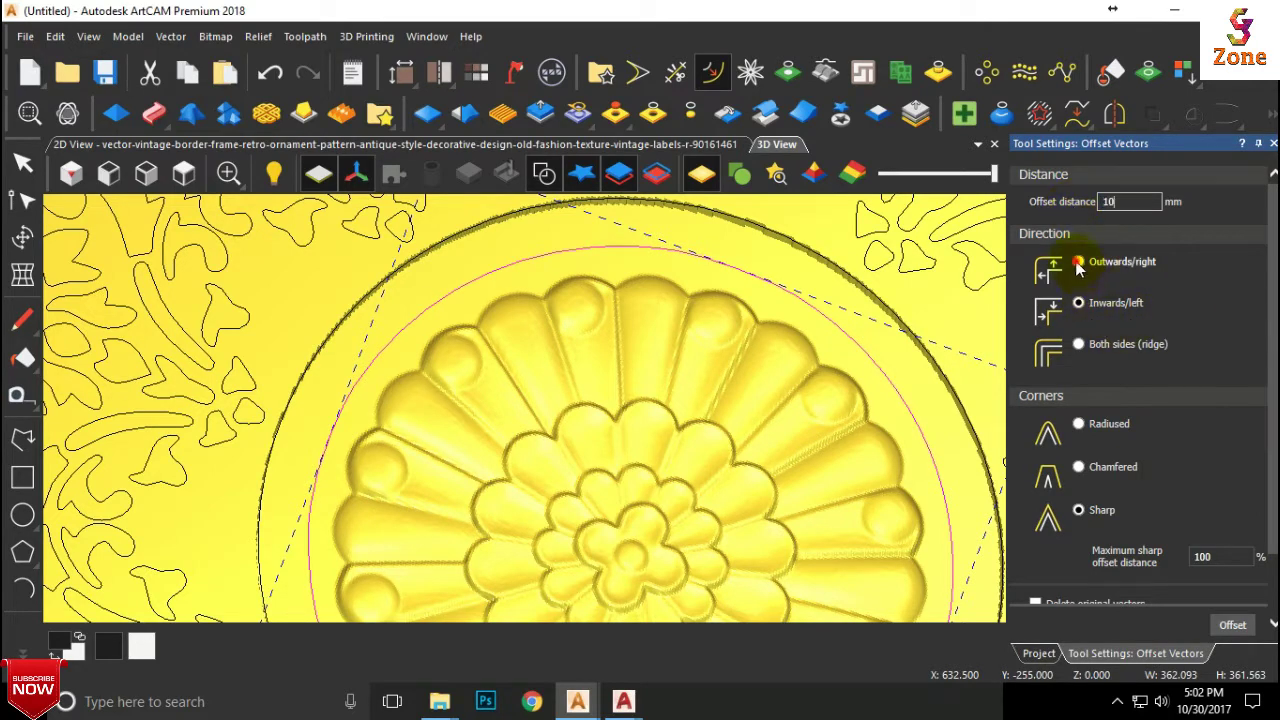
click(1230, 625)
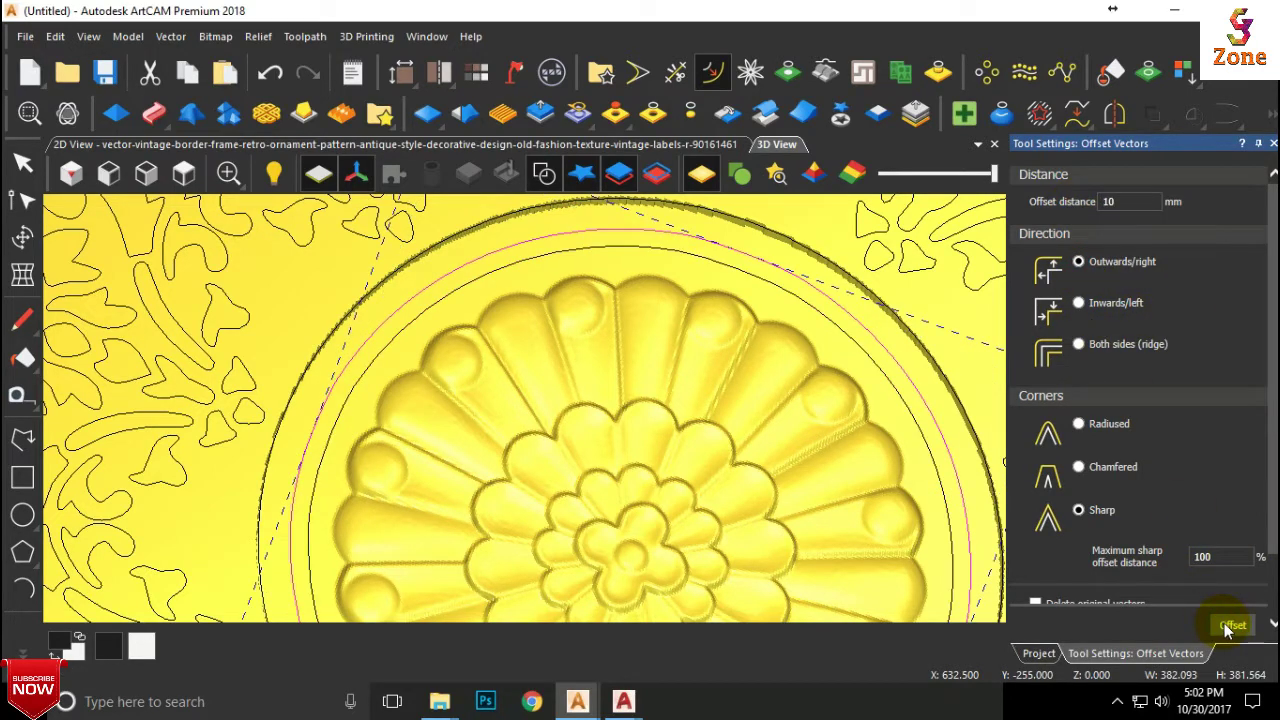
key(ctrl+z)
click(1230, 625)
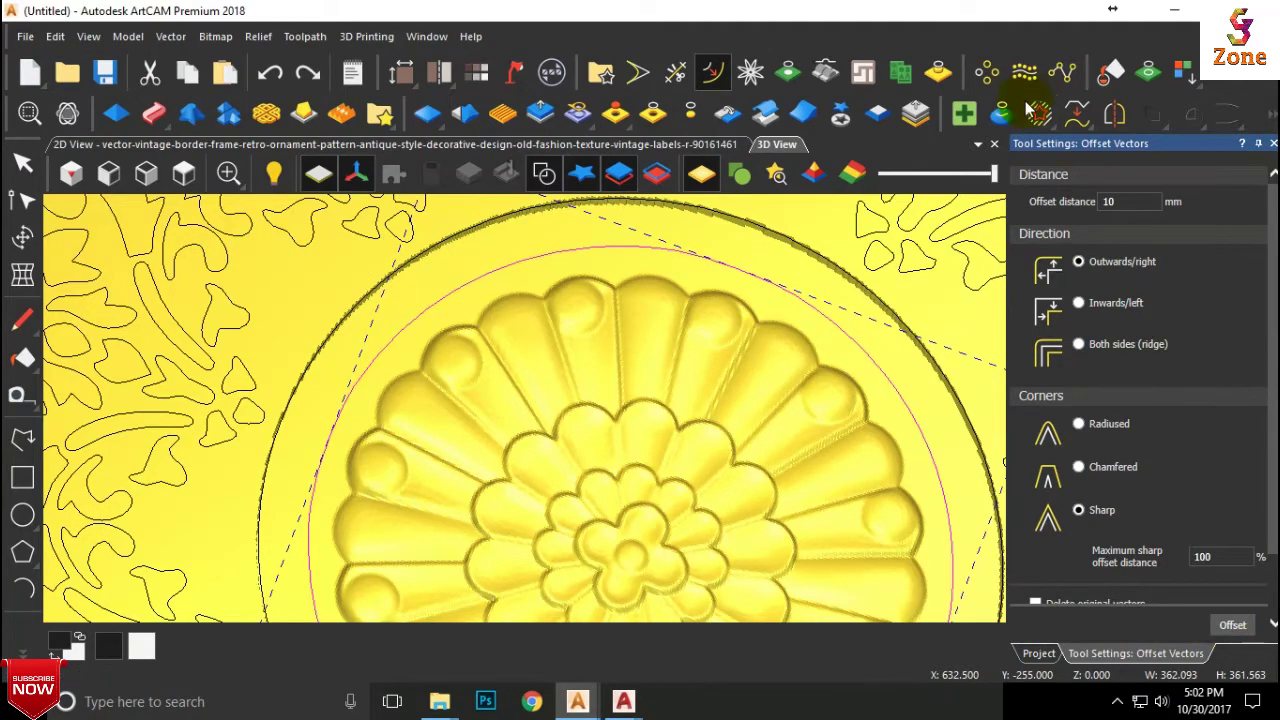
- Offset the ring's inner circle 20 mm outwards, deselect the new vector, and view the whole ornament at an angle
double_click(1128, 201)
text(20)
click(1232, 625)
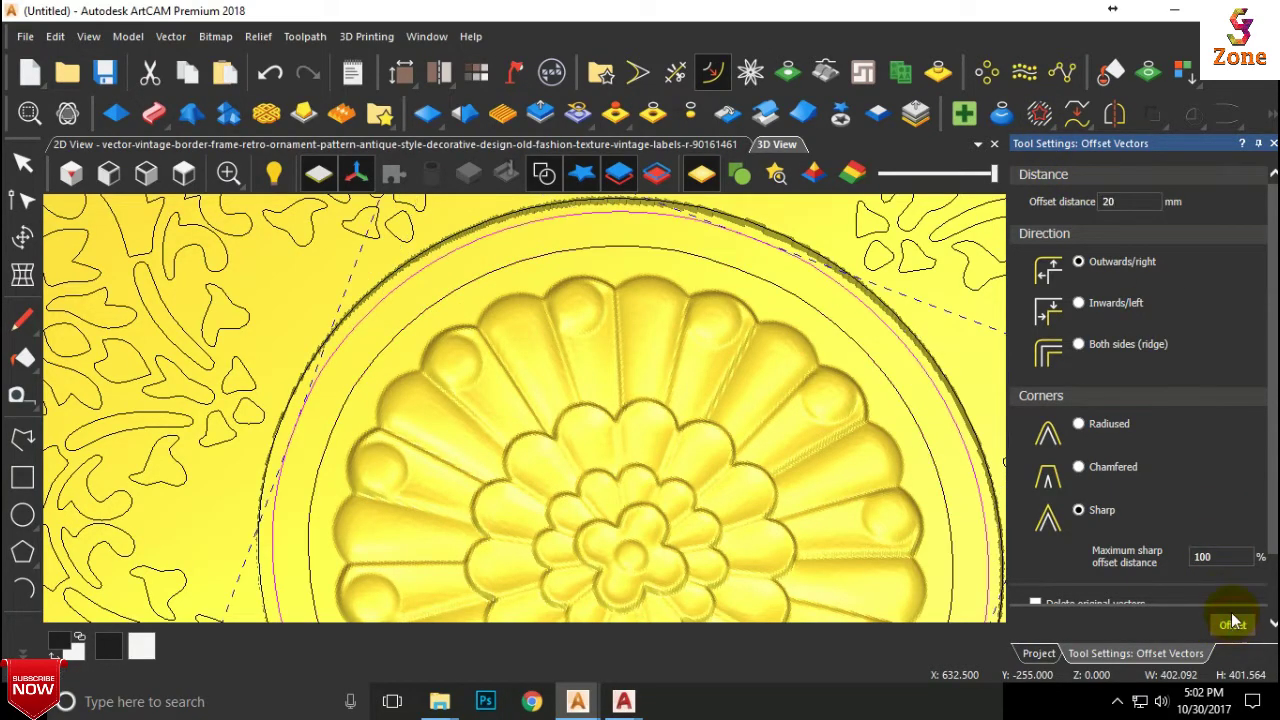
click(612, 234)
scroll(605, 300, down, 3)
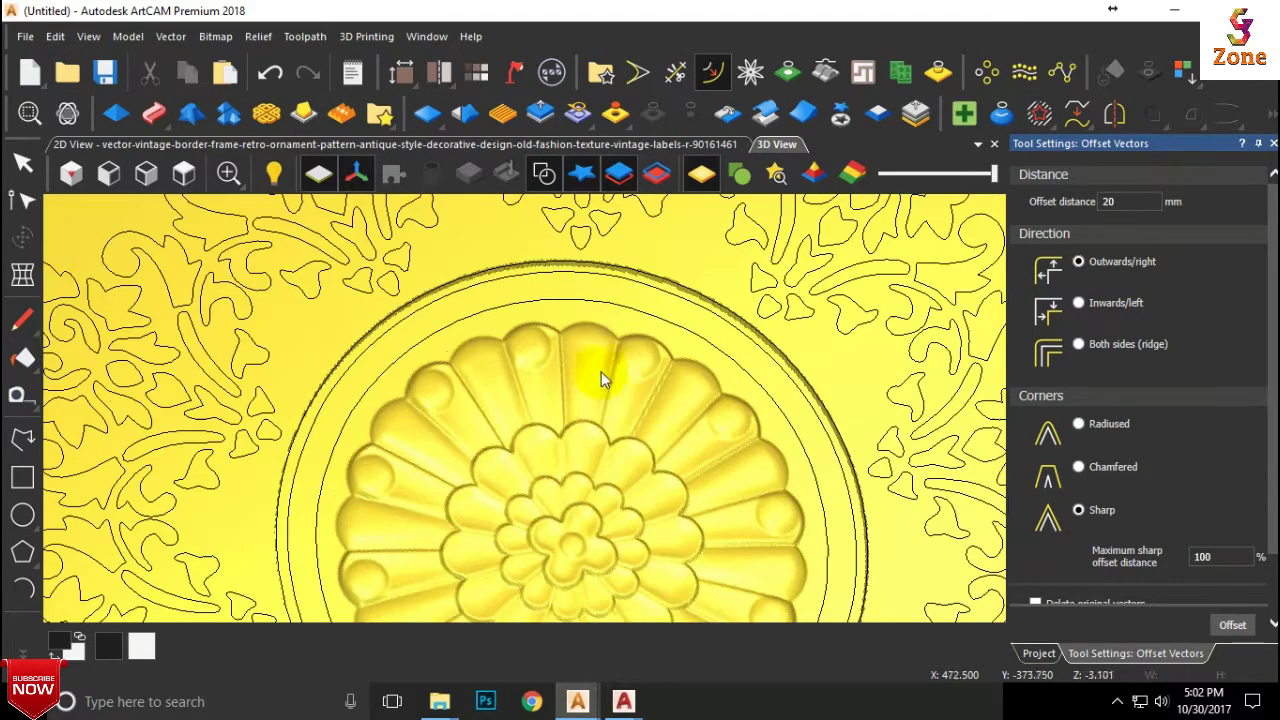
drag(618, 358, 632, 268)
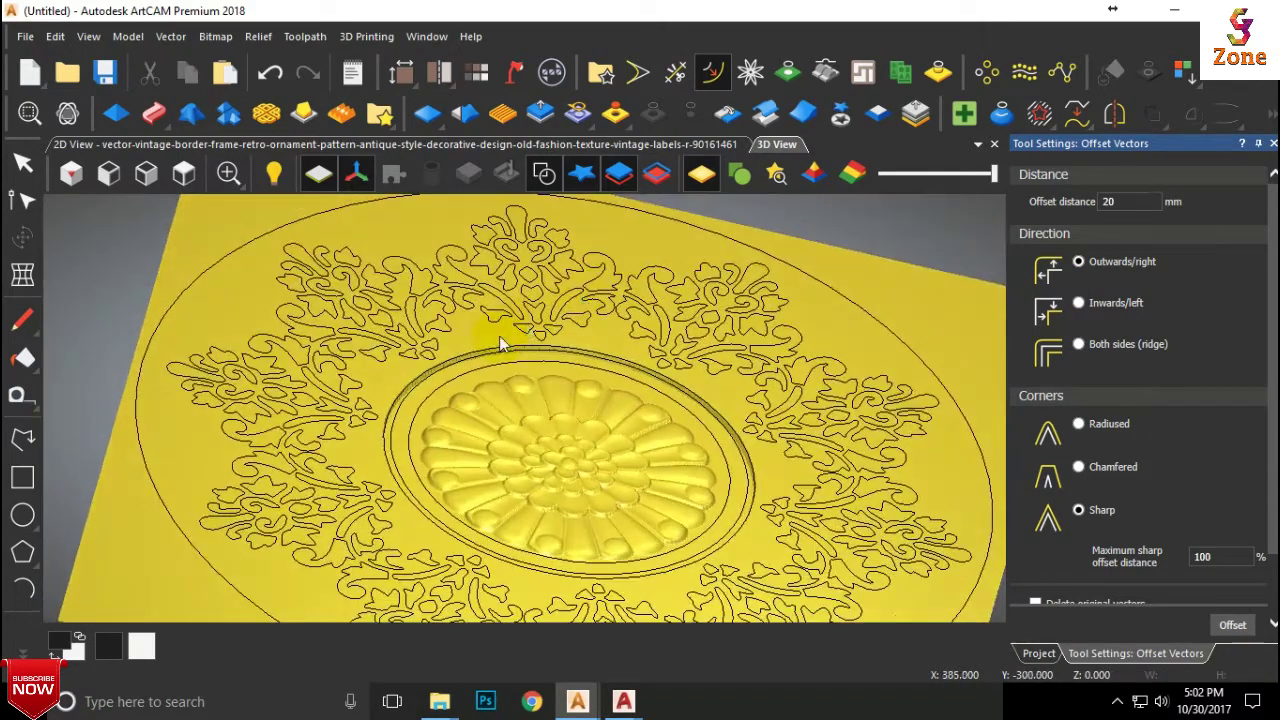
- Select the central ring's middle and inner circles and apply a round Shape Editor profile with a 90-degree angle
scroll(393, 441, up, 3)
click(392, 438)
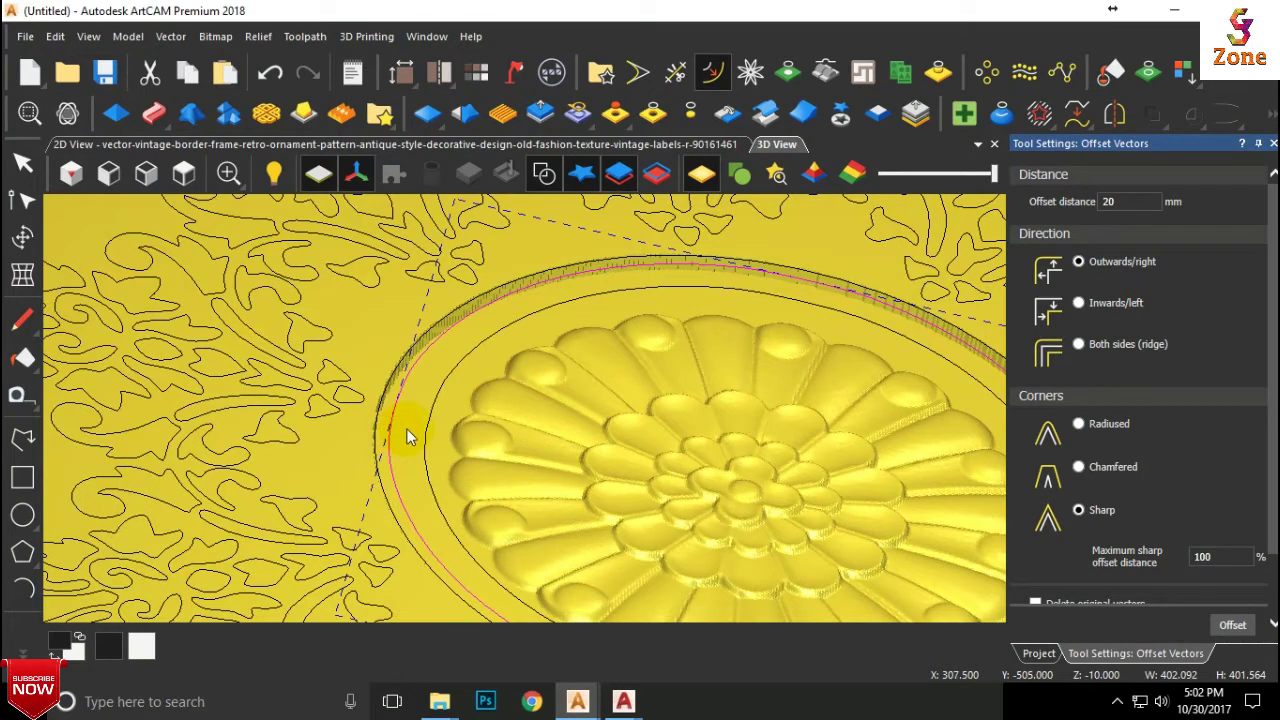
click(428, 430)
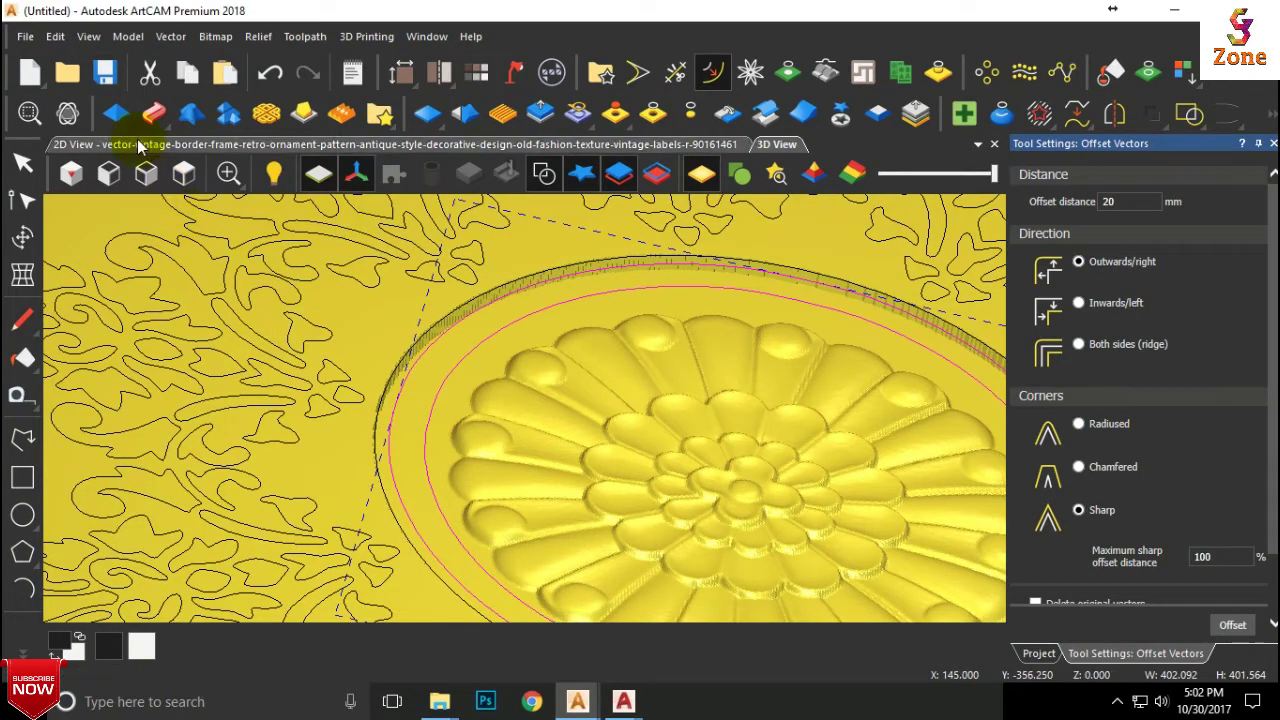
click(117, 115)
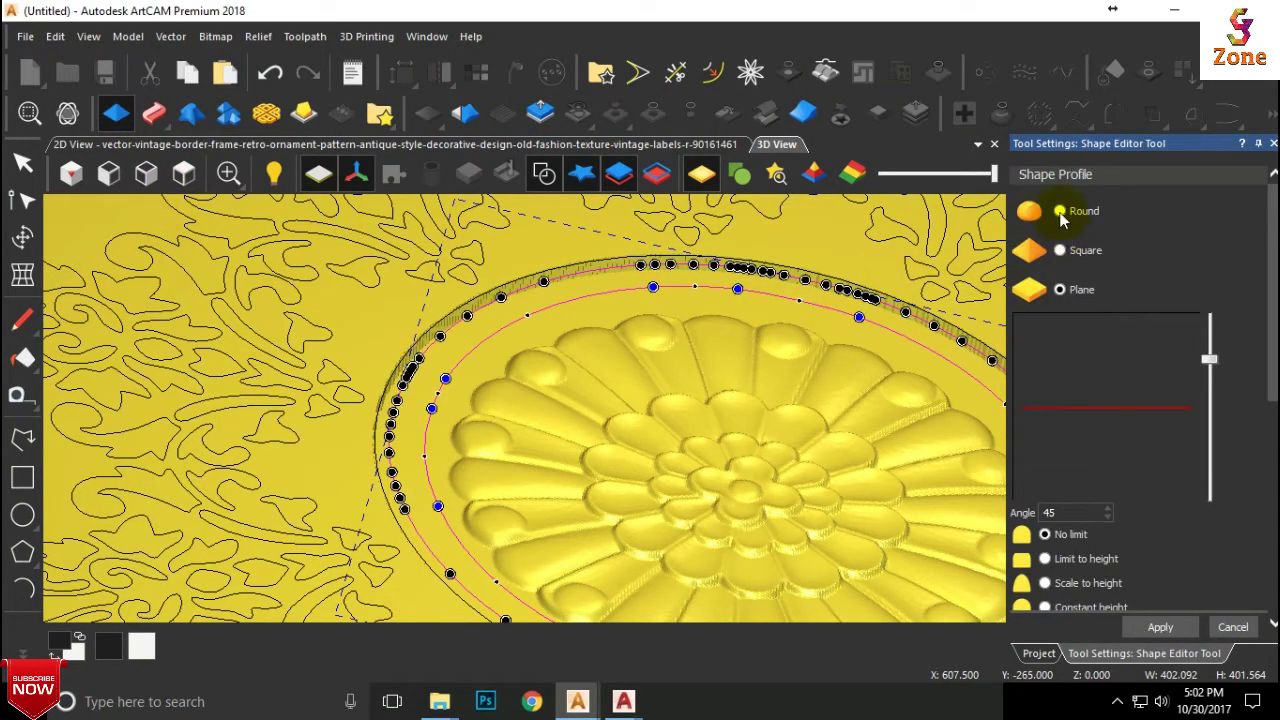
drag(1210, 350, 1211, 308)
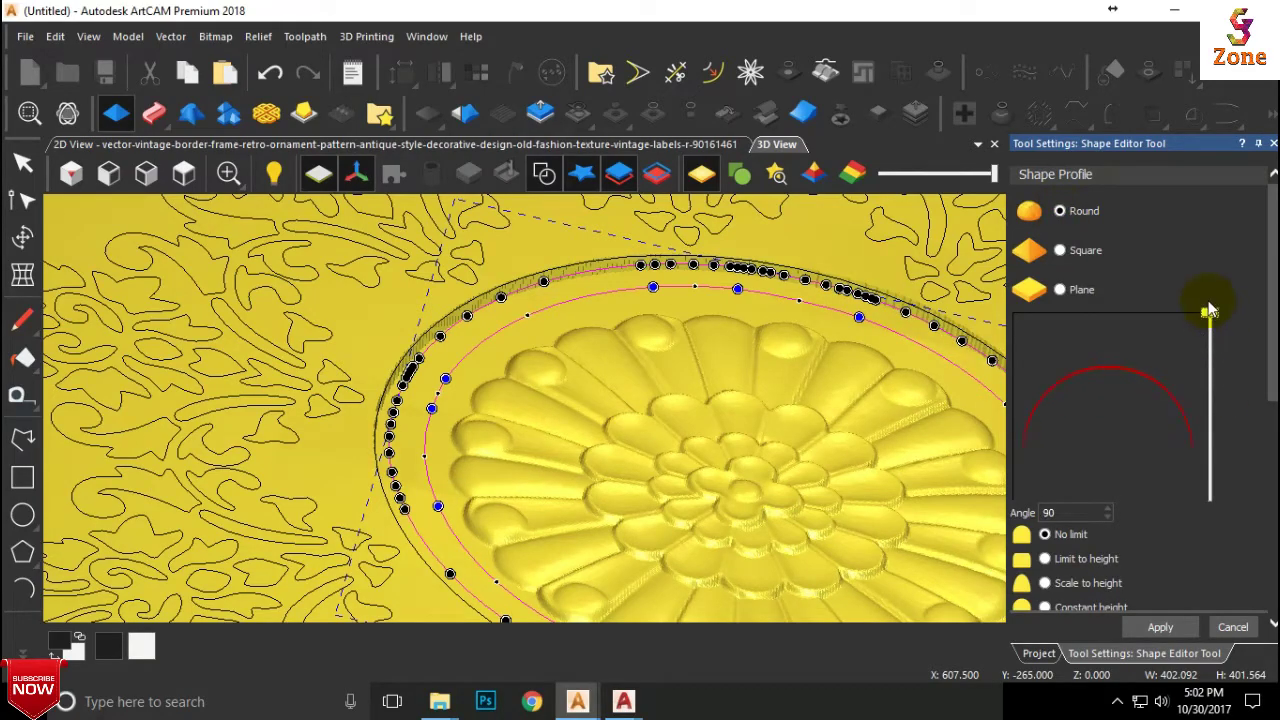
click(390, 410)
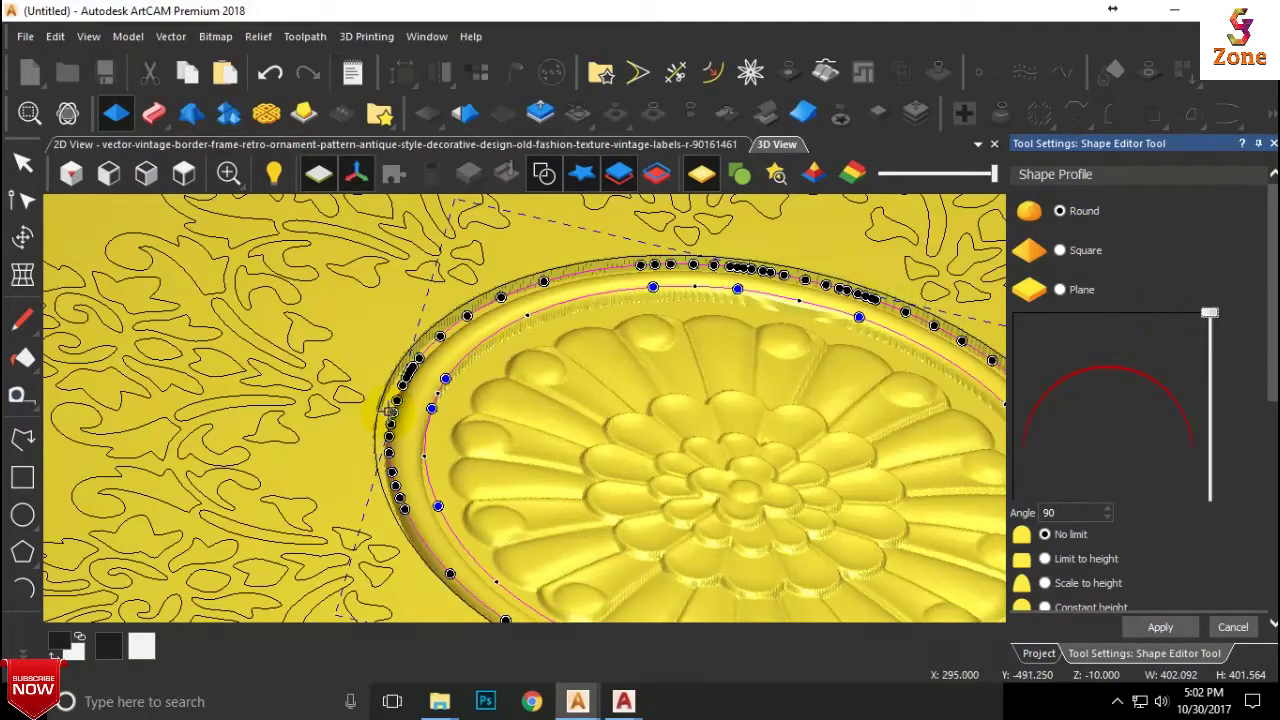
- Examine the rounded ring edge-on and close up, and close the Shape Editor
scroll(447, 460, down, 1)
drag(551, 469, 554, 366)
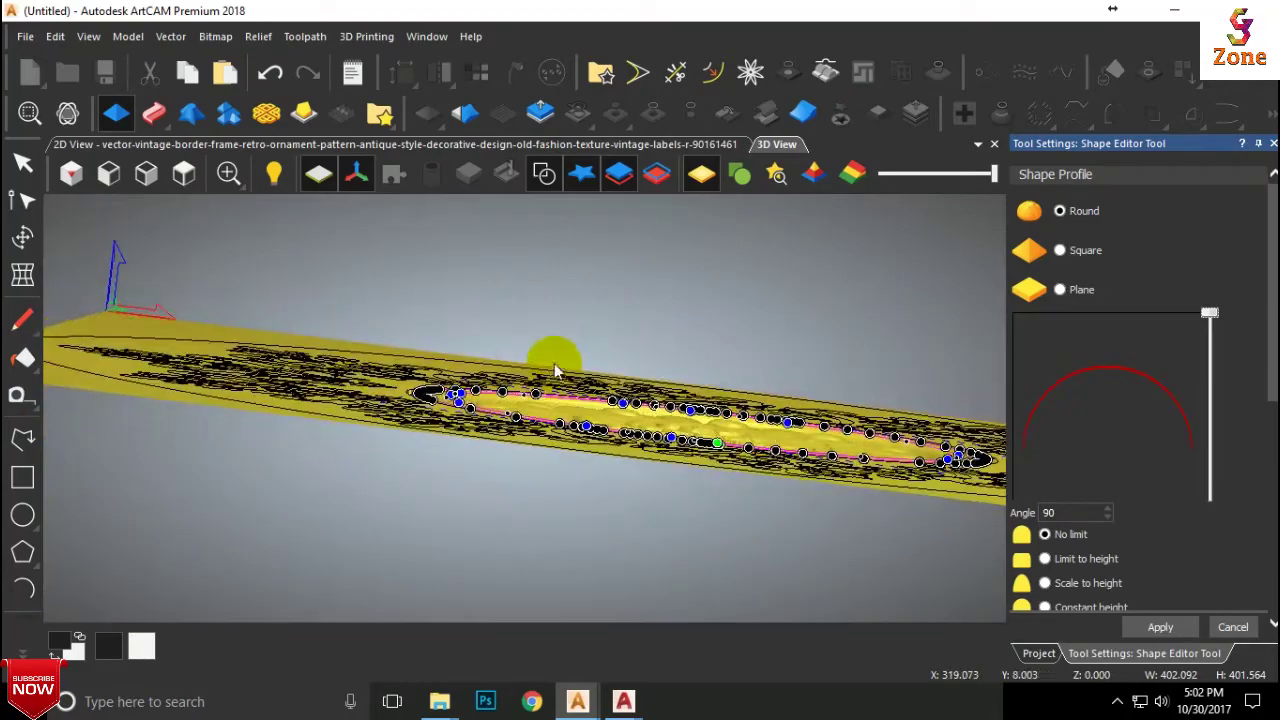
scroll(441, 393, up, 5)
drag(460, 398, 454, 487)
scroll(600, 432, down, 5)
drag(668, 442, 694, 494)
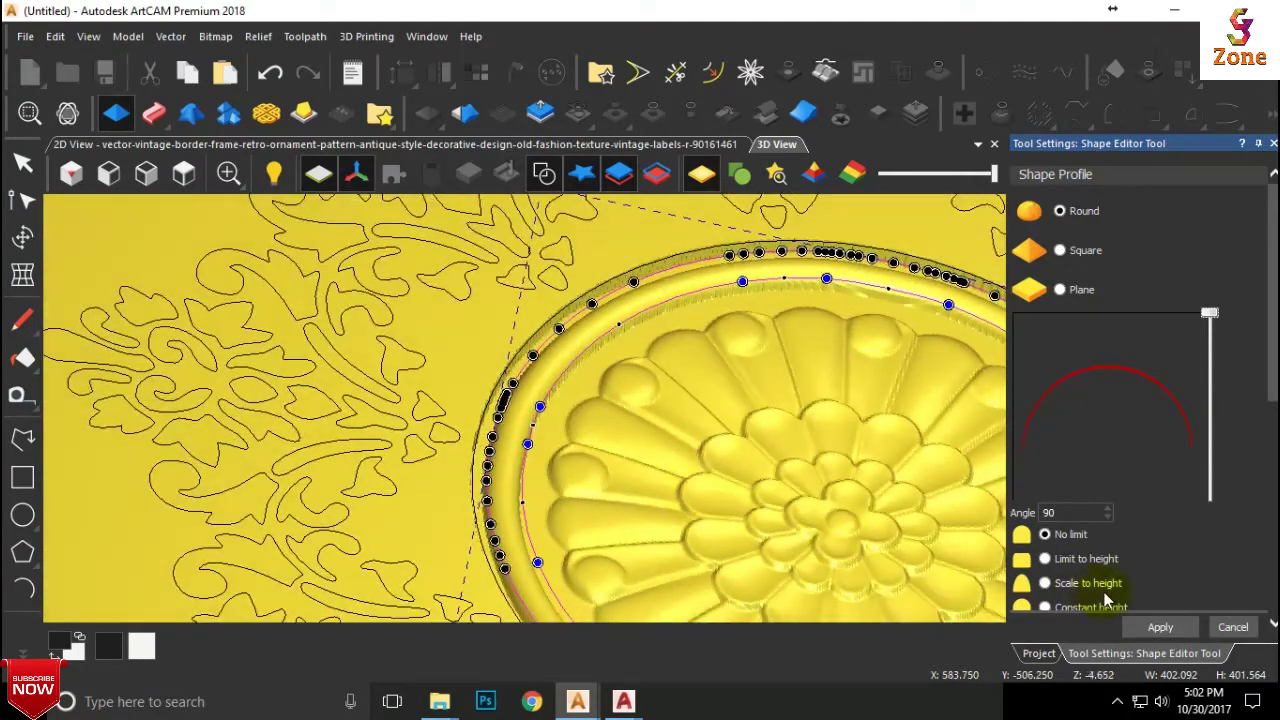
click(1194, 631)
click(1223, 631)
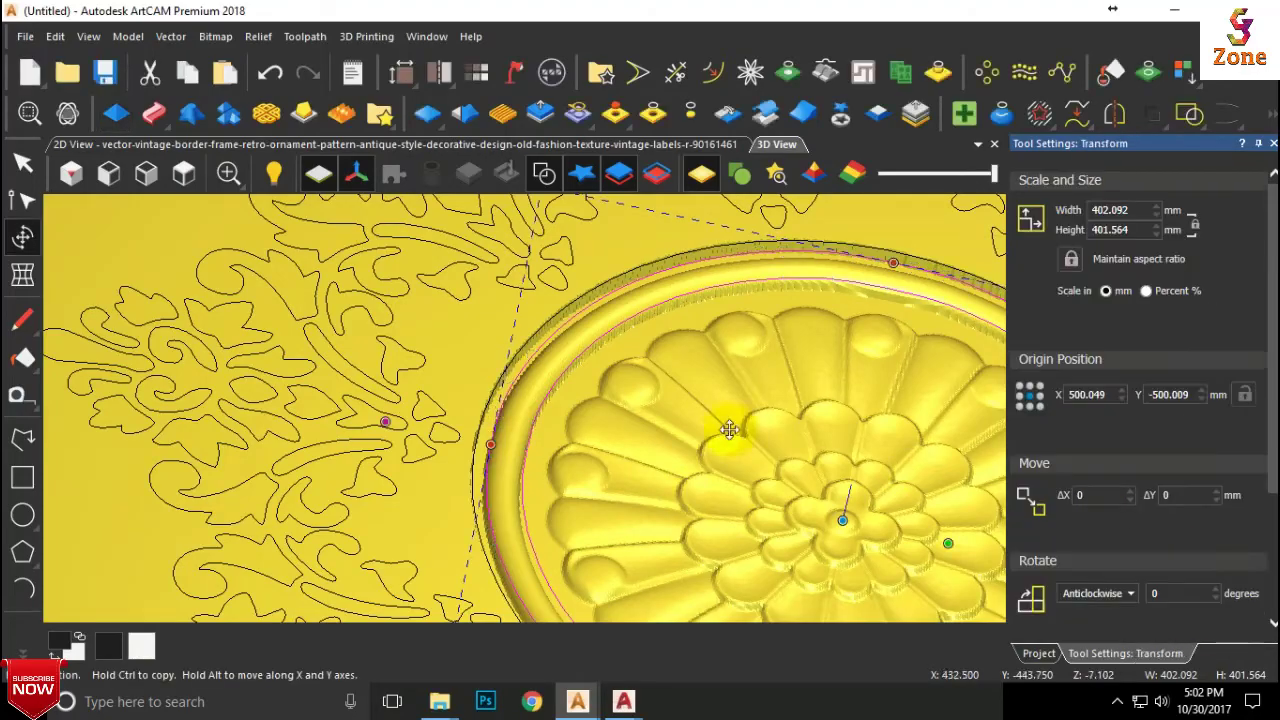
- Deselect the ring circles and examine the whole ornament from several angles
scroll(505, 371, down, 5)
middle_drag(505, 371, 540, 484)
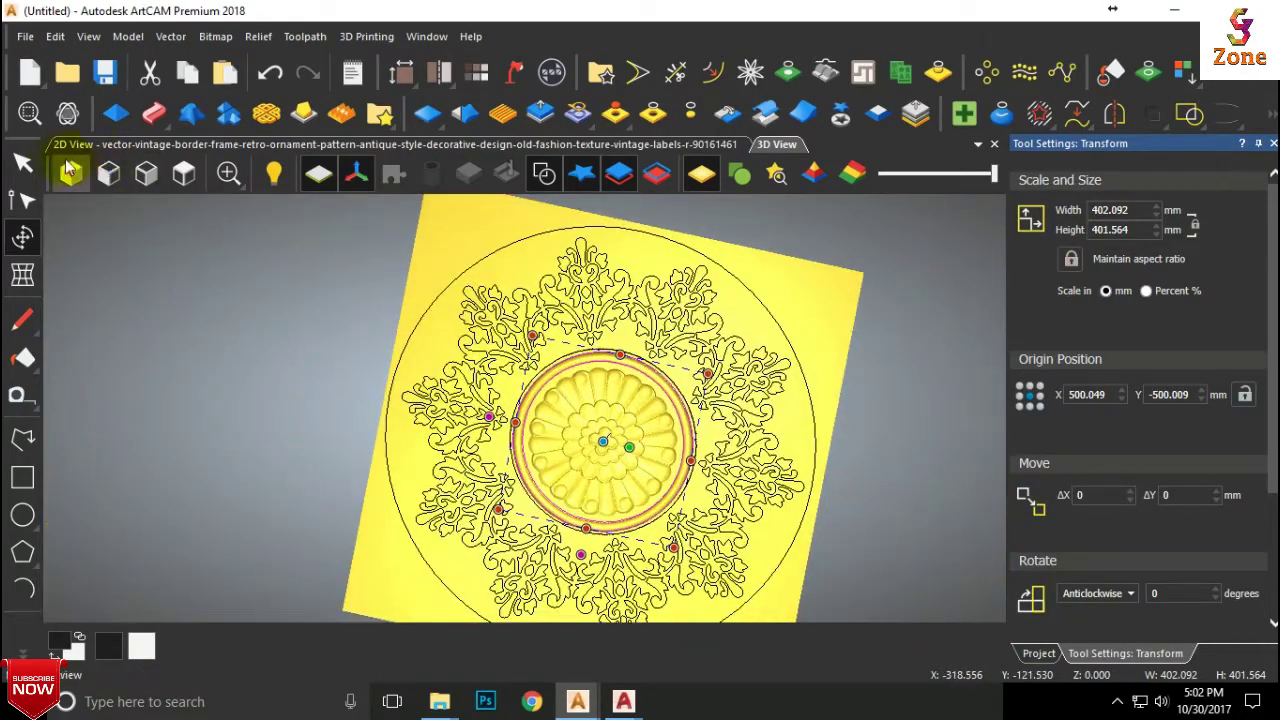
click(20, 165)
middle_drag(729, 243, 652, 358)
scroll(580, 430, up, 3)
scroll(630, 428, down, 3)
middle_drag(632, 426, 417, 409)
click(768, 329)
scroll(509, 466, up, 2)
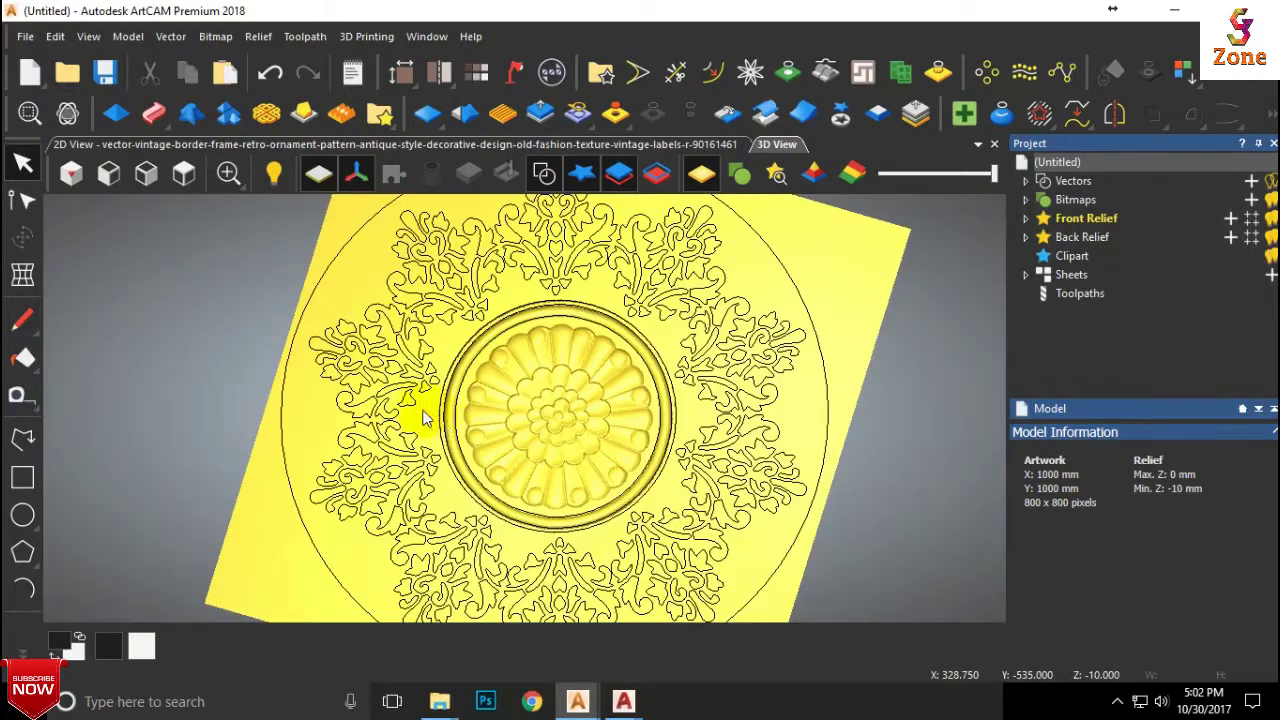
middle_drag(537, 565, 666, 491)
scroll(478, 411, up, 2)
scroll(478, 411, down, 1)
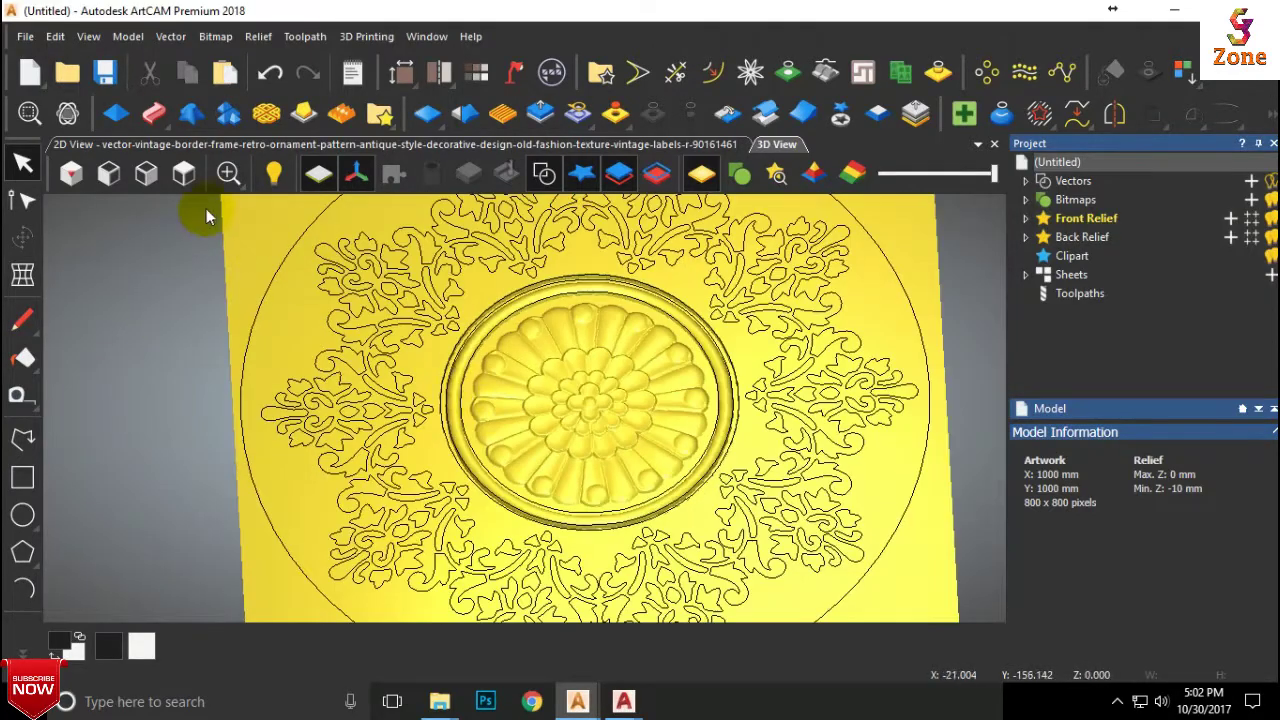
- Show the model from above, select all vectors, and deselect the large border circle and the ring's innermost circle
click(183, 176)
scroll(488, 387, up, 2)
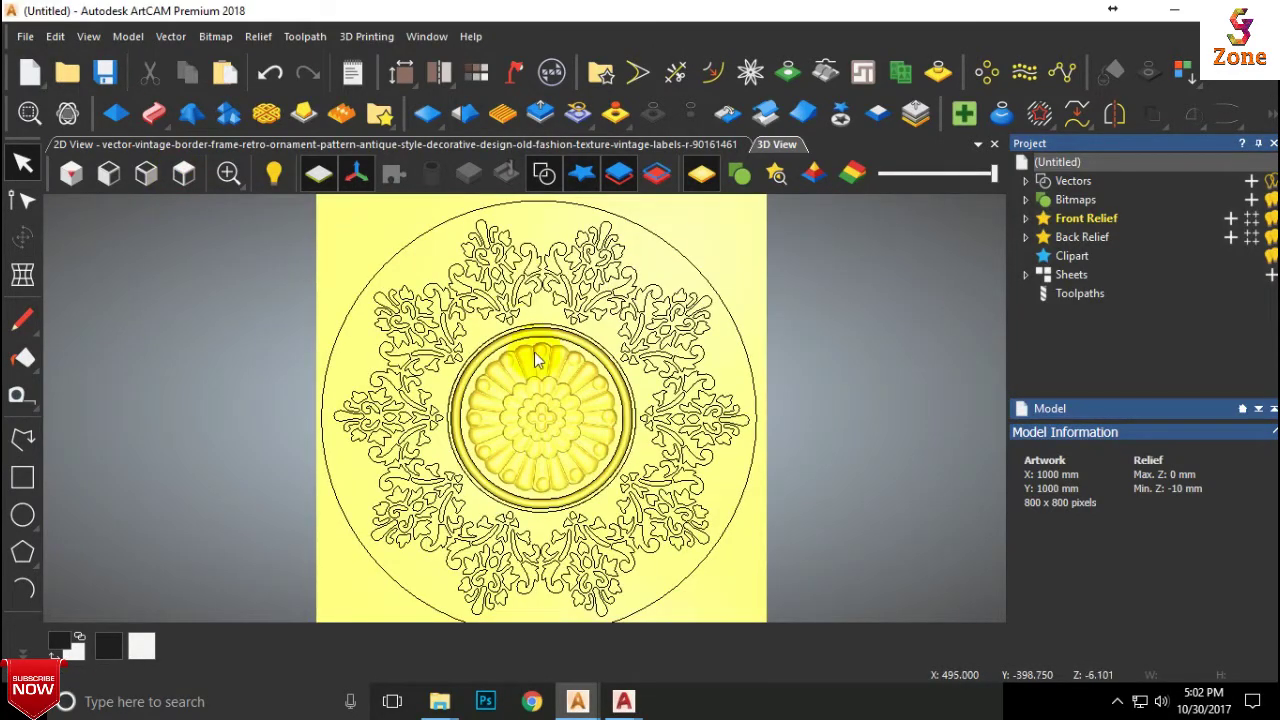
scroll(657, 297, down, 1)
drag(701, 251, 357, 586)
scroll(437, 425, up, 3)
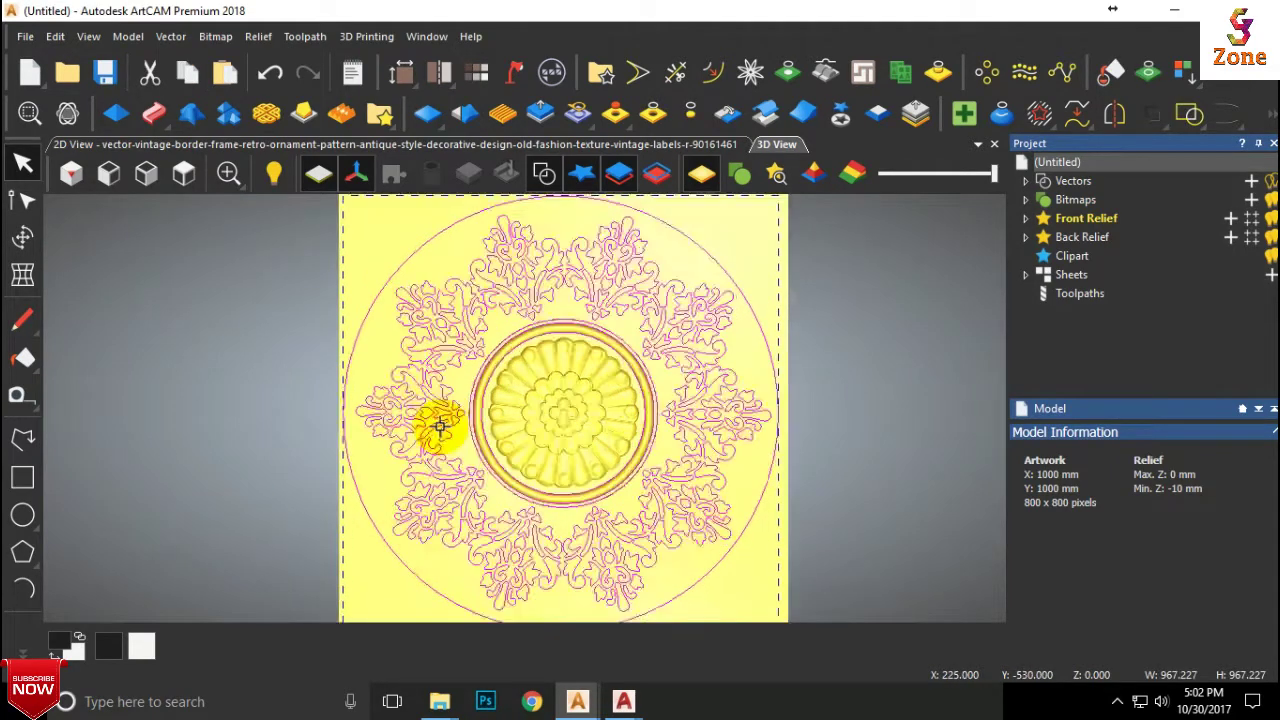
scroll(440, 427, up, 2)
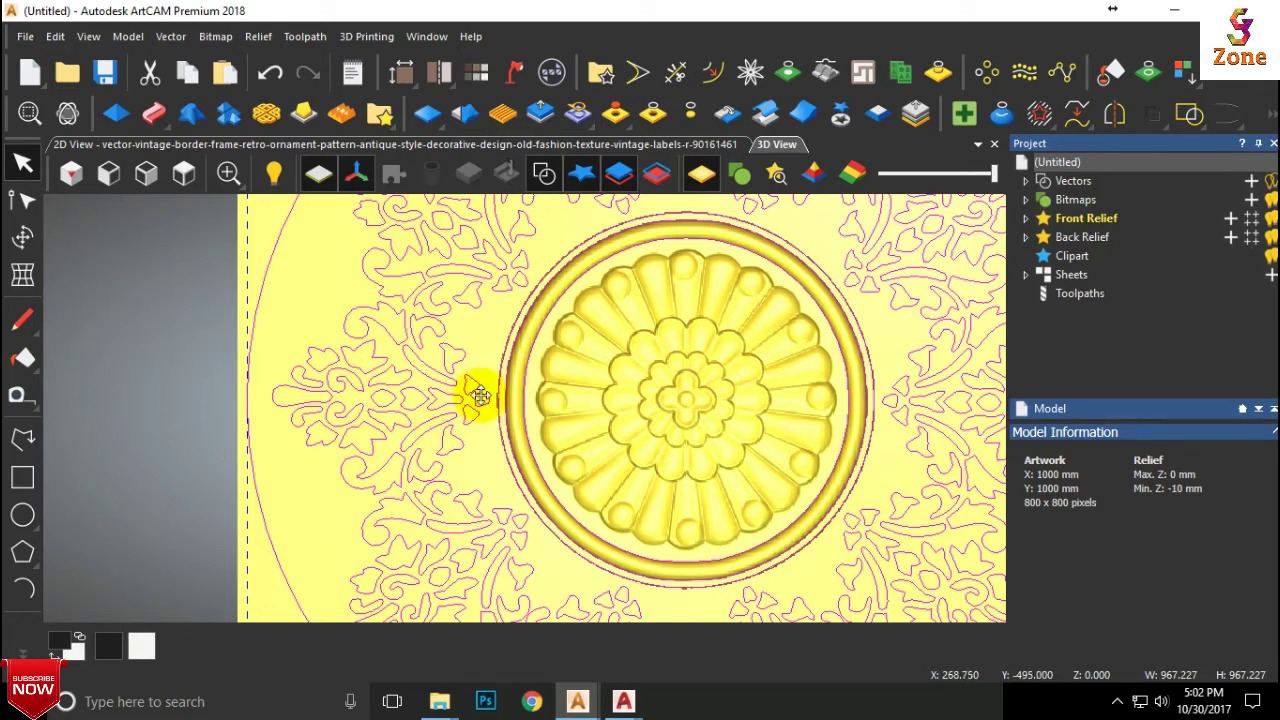
shift+click(250, 385)
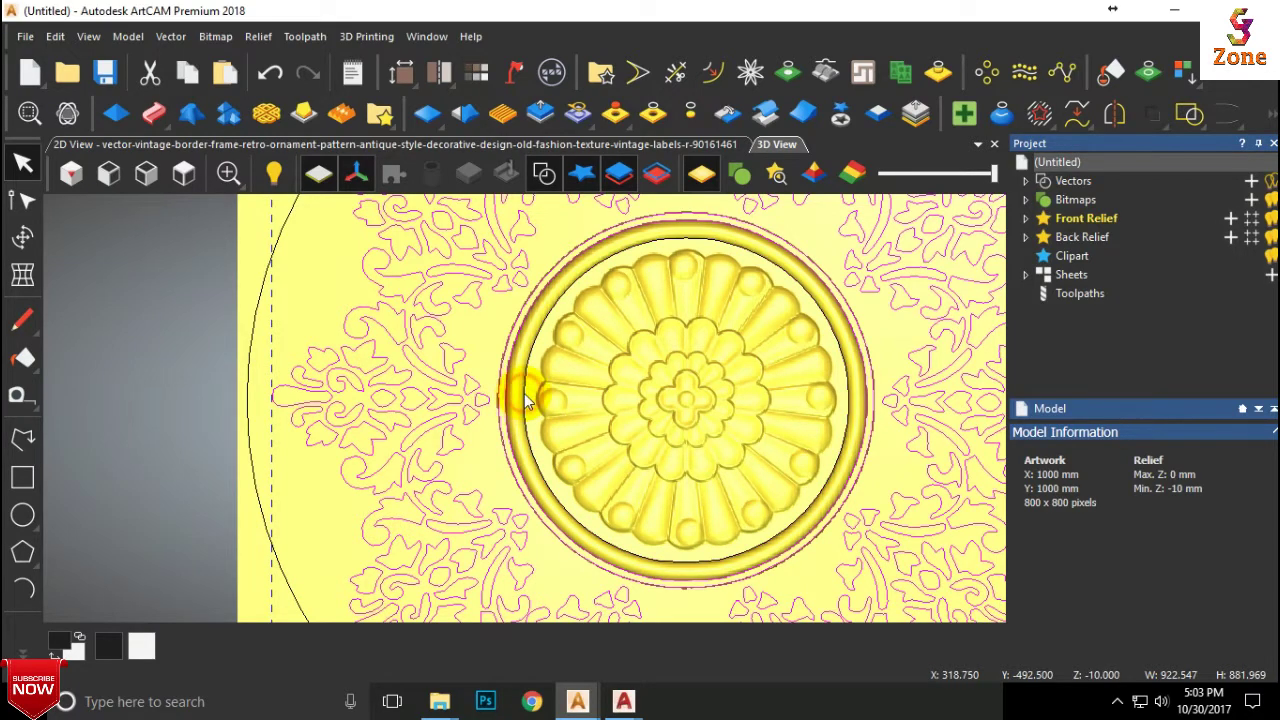
scroll(624, 424, down, 2)
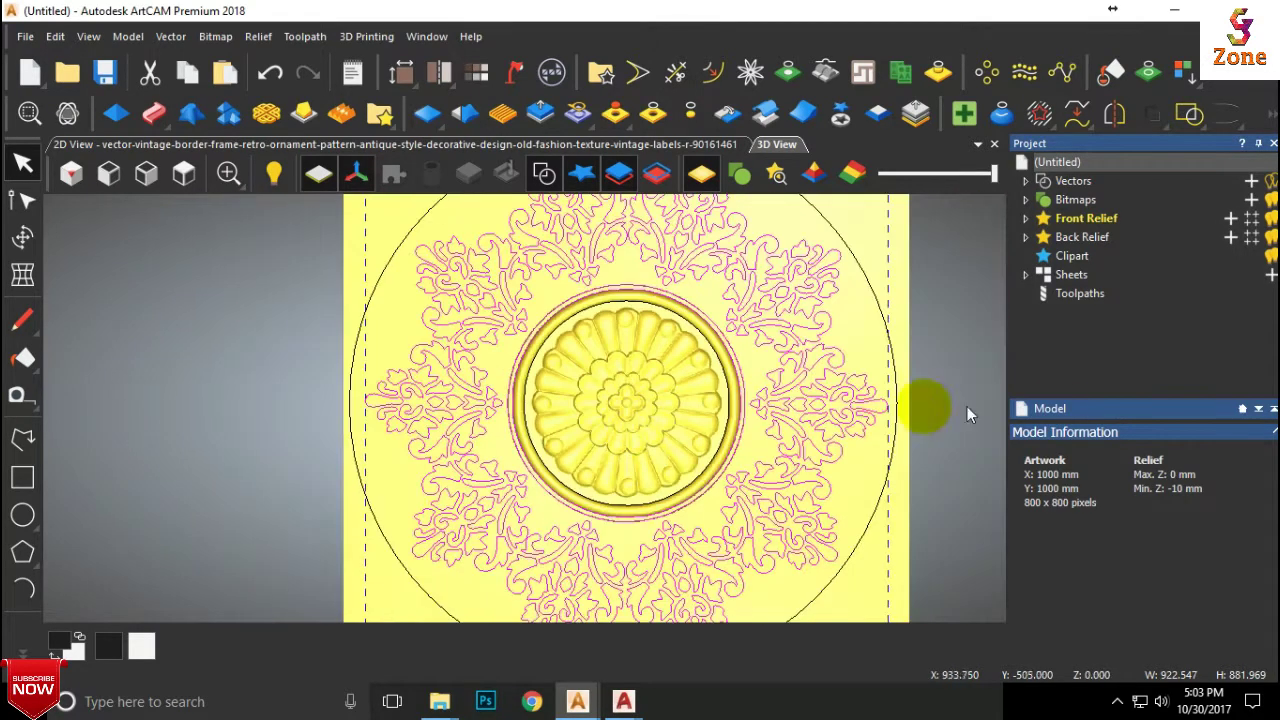
- Start a V-Bit Carving toolpath for the selected vectors and choose the V-Bit 32 mm 90 degree as carving tool
click(1080, 295)
scroll(1205, 563, down, 1)
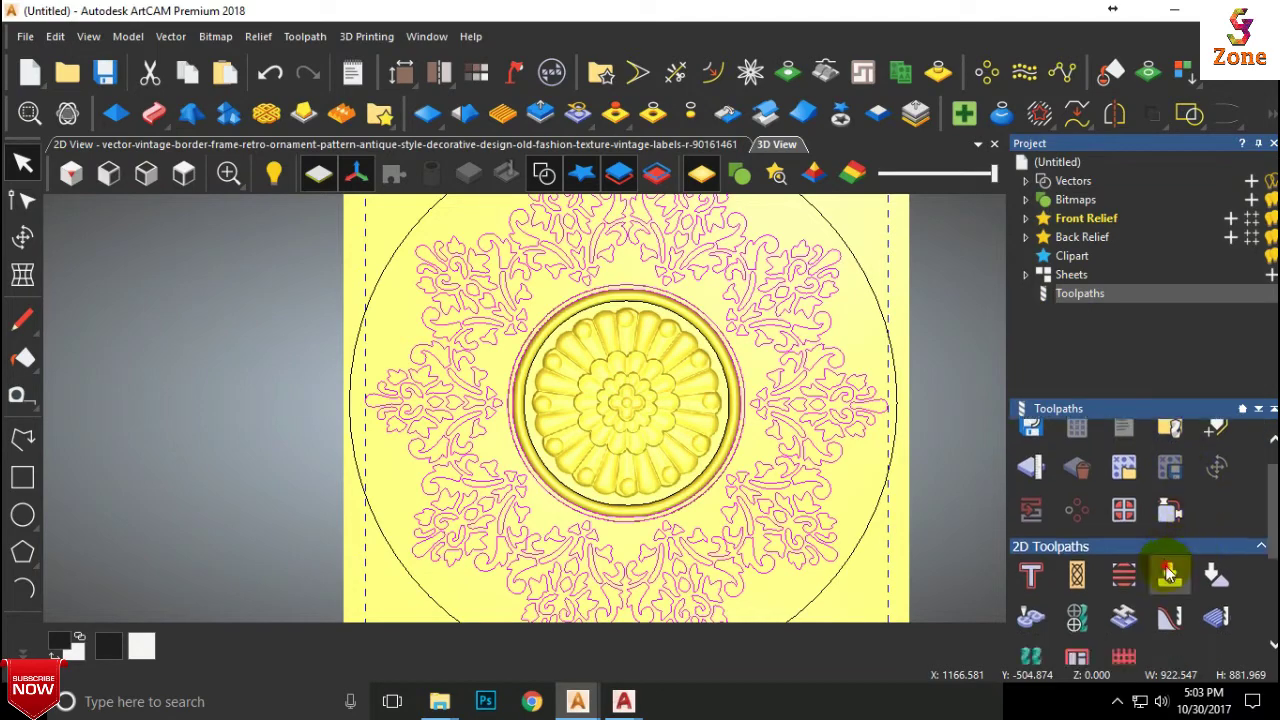
click(1168, 568)
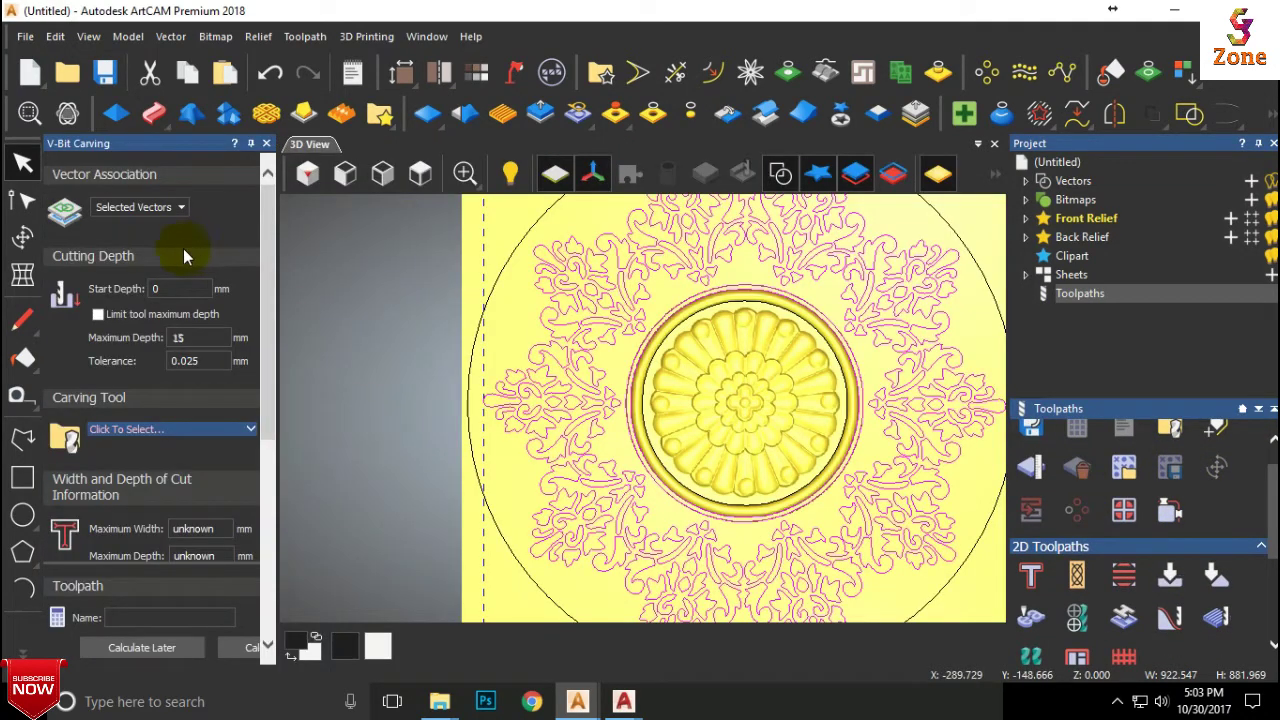
click(195, 440)
scroll(571, 409, down, 4)
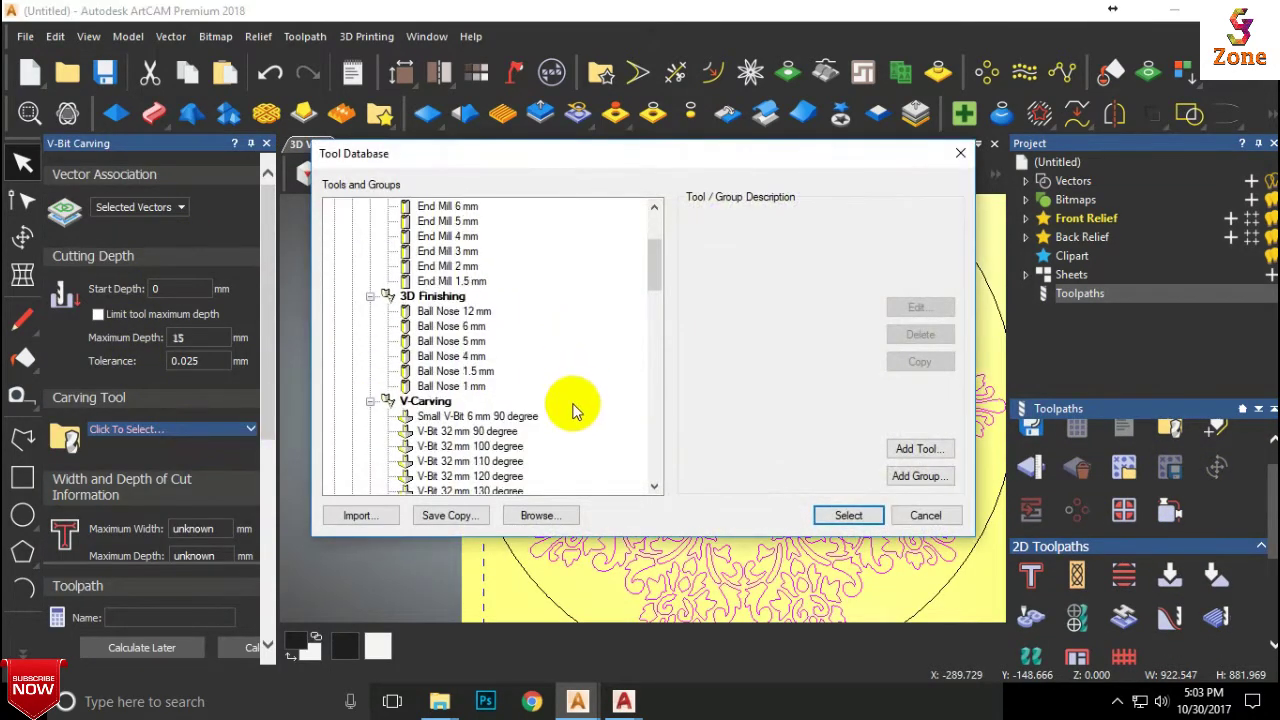
click(440, 437)
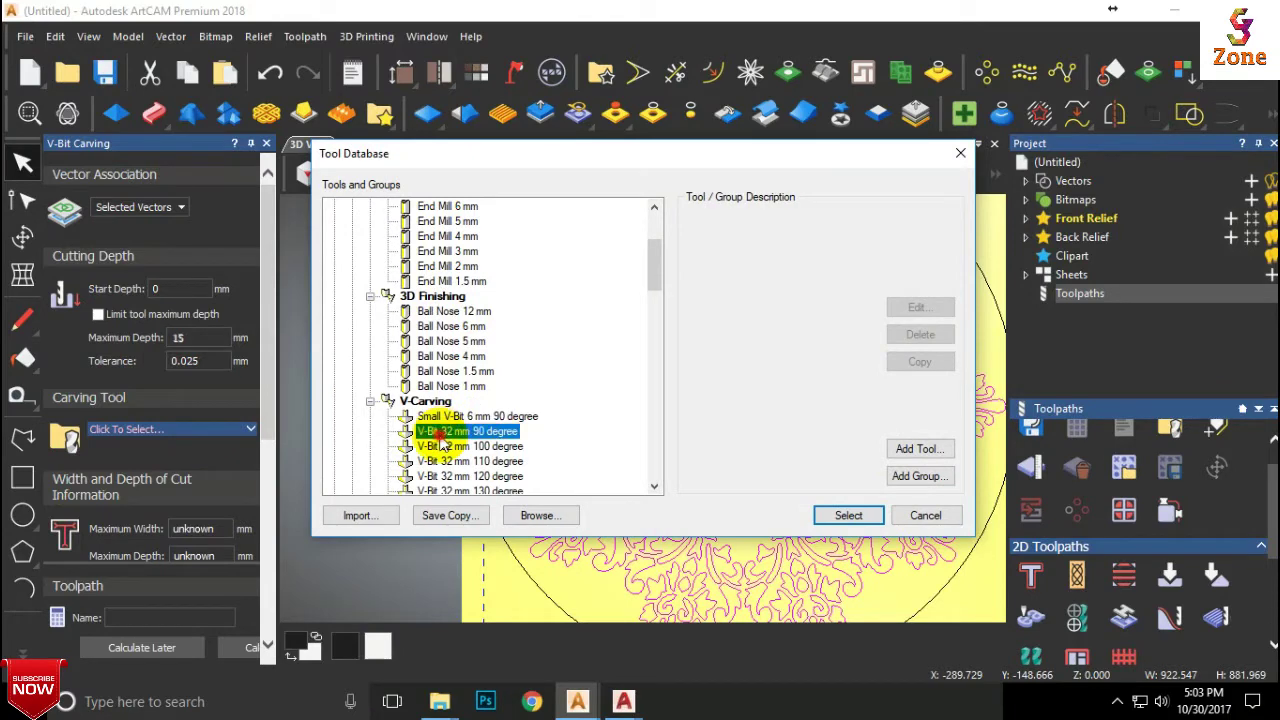
click(828, 515)
scroll(175, 420, down, 2)
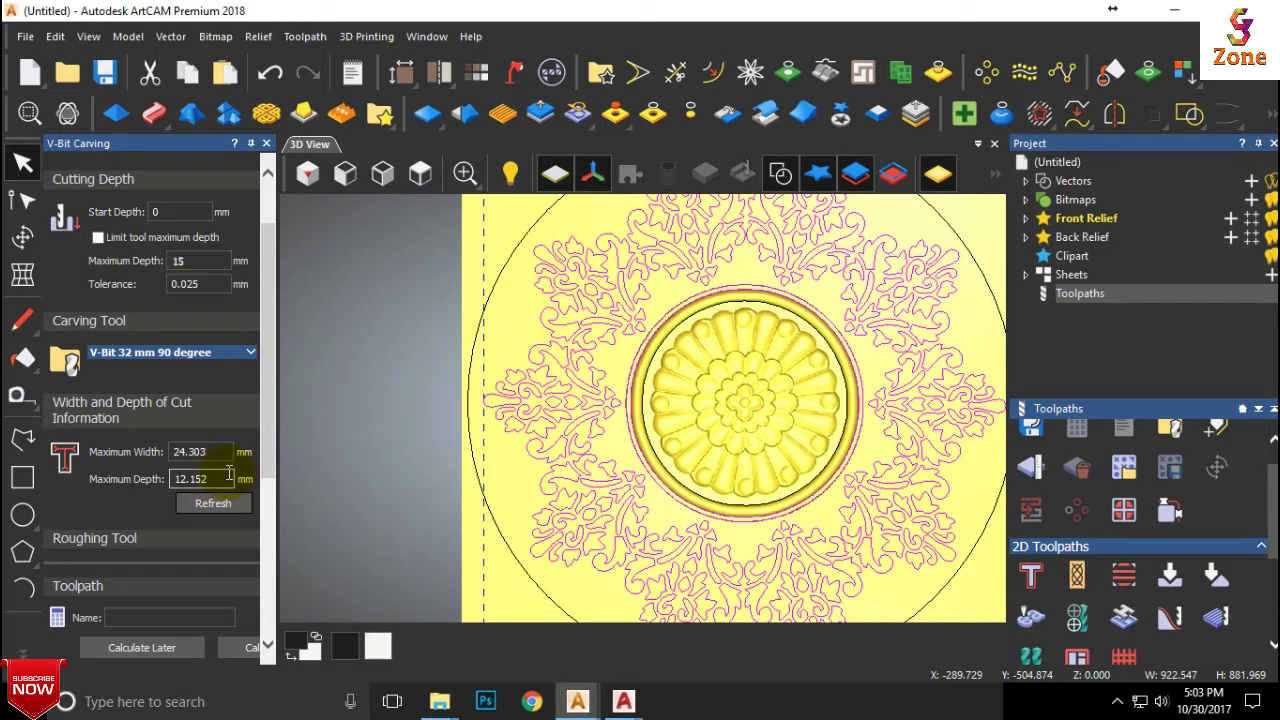
- Set the carving tool's stepdown to 6 mm, feed rate to 150 mm/sec, plunge rate to 100 mm/sec and spindle speed to 24000 r.p.m
click(248, 355)
scroll(206, 440, down, 1)
double_click(168, 397)
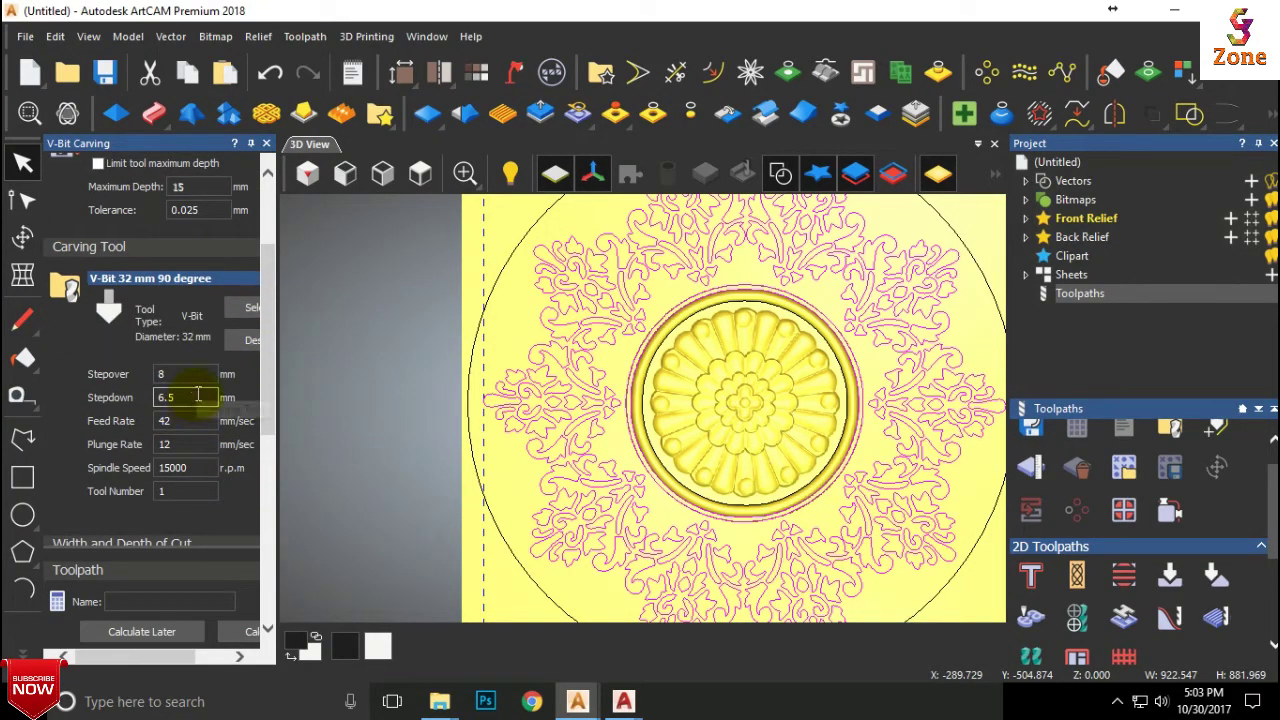
text(150)
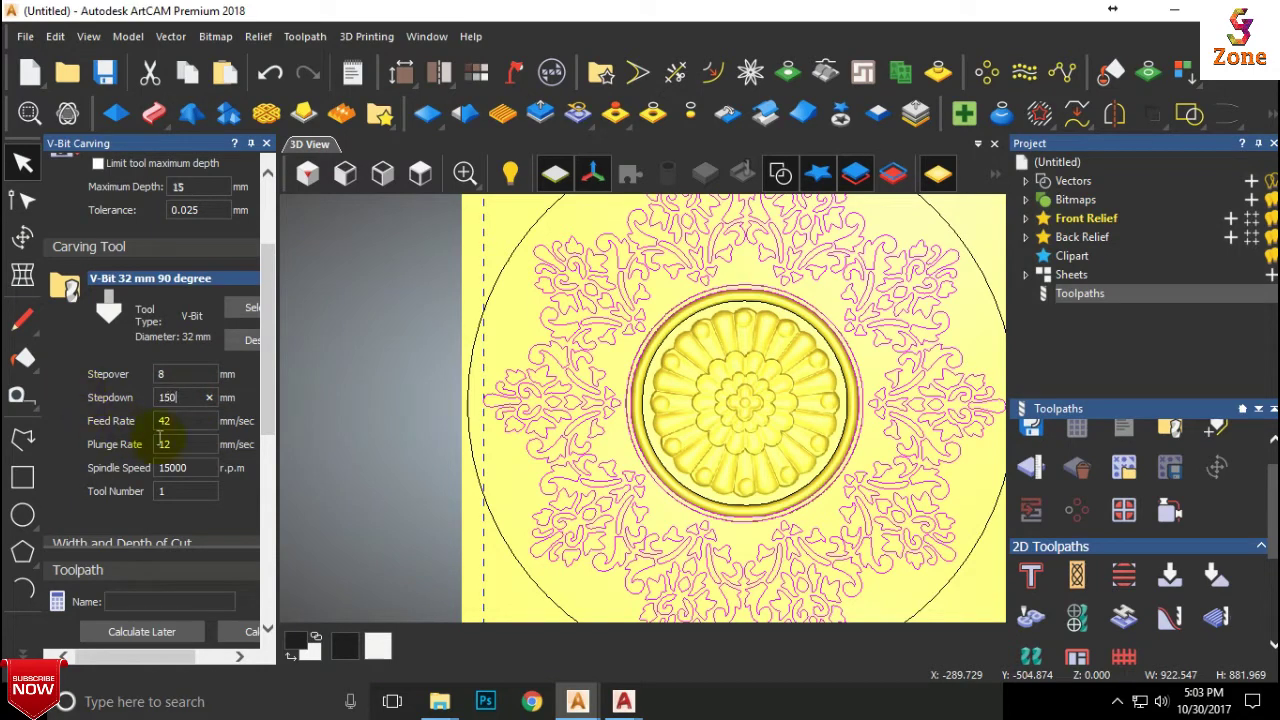
double_click(204, 421)
text(100)
click(189, 444)
double_click(194, 399)
text(5)
double_click(180, 416)
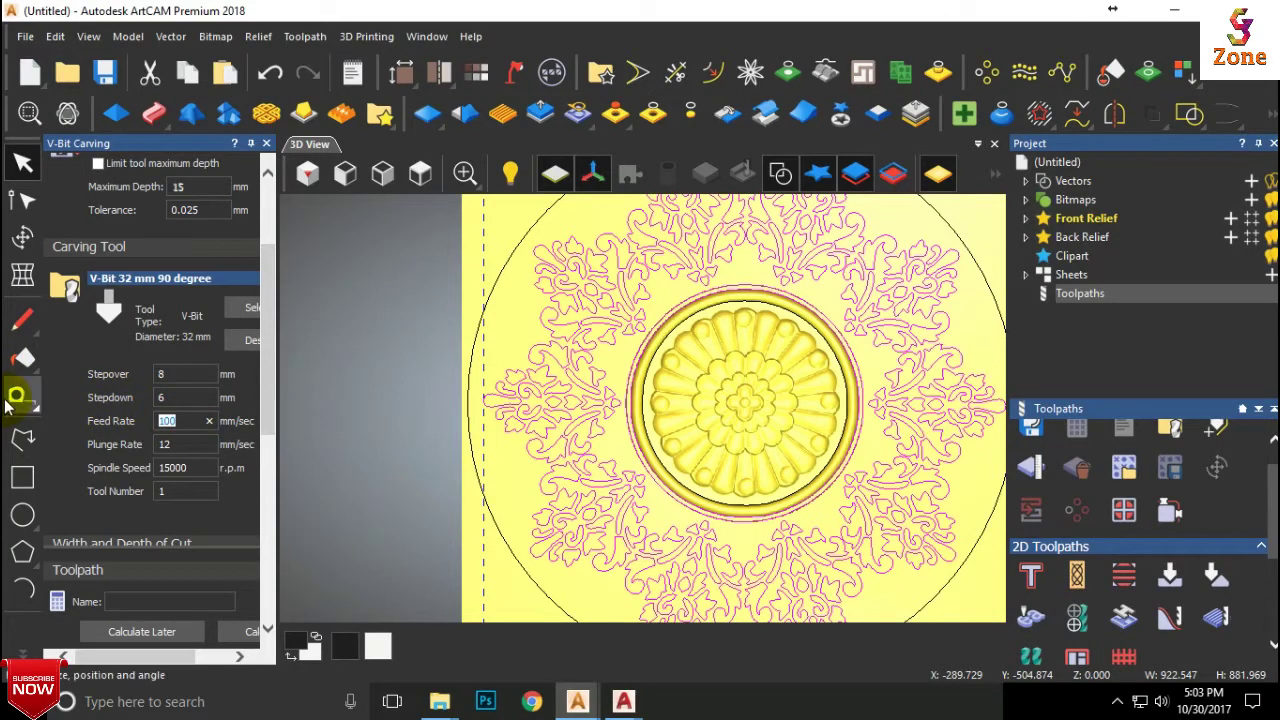
double_click(171, 444)
double_click(196, 468)
text(24000)
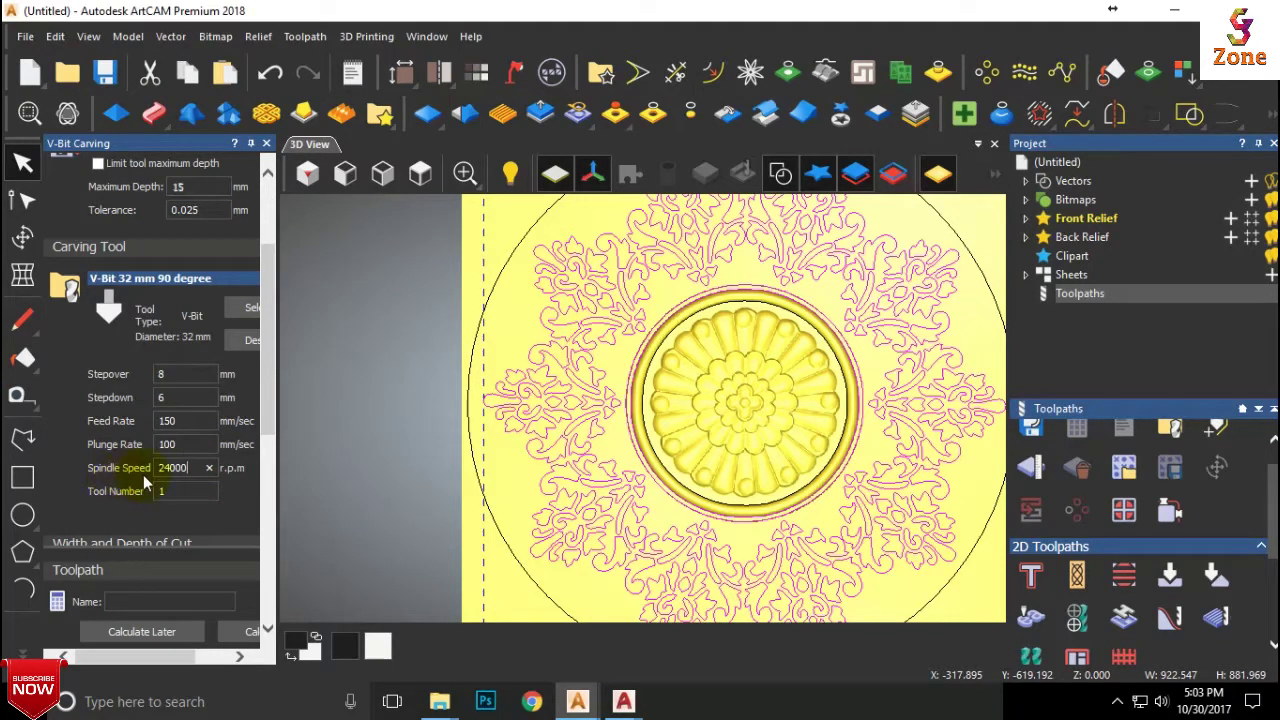
- Define the toolpath's material with a thickness of 18 mm and a top offset of 0
scroll(150, 475, down, 5)
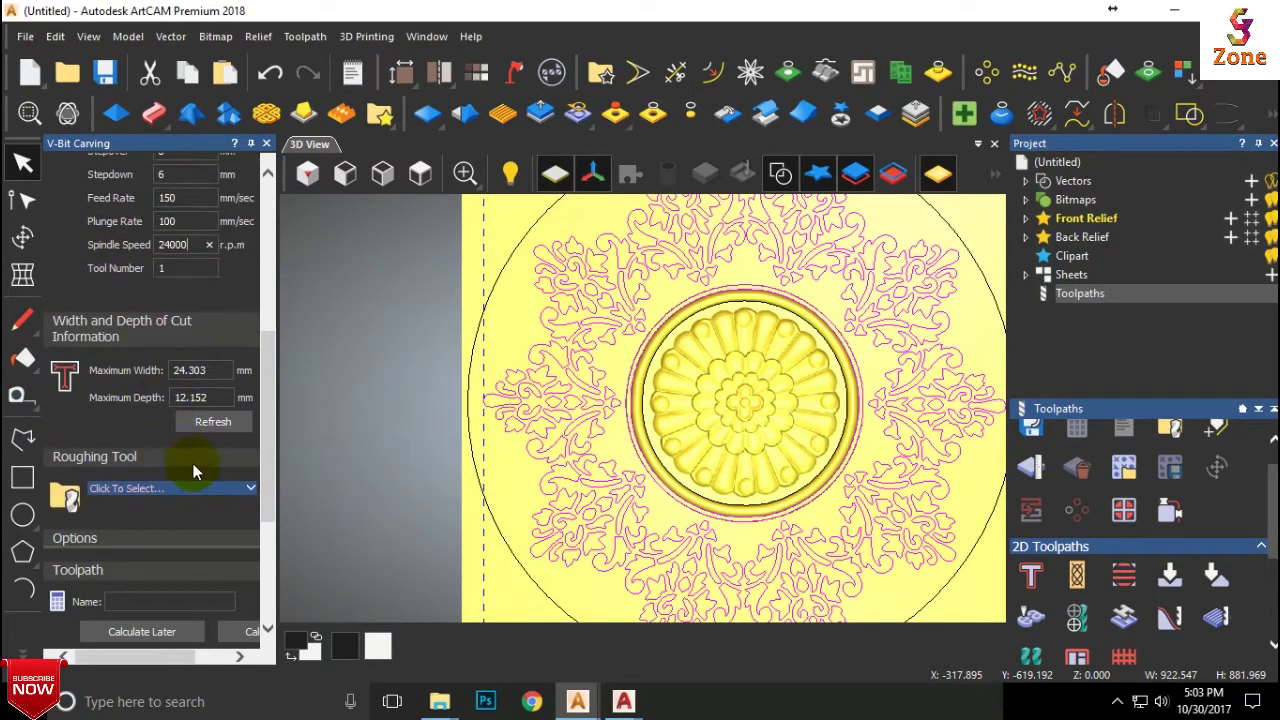
scroll(202, 467, down, 2)
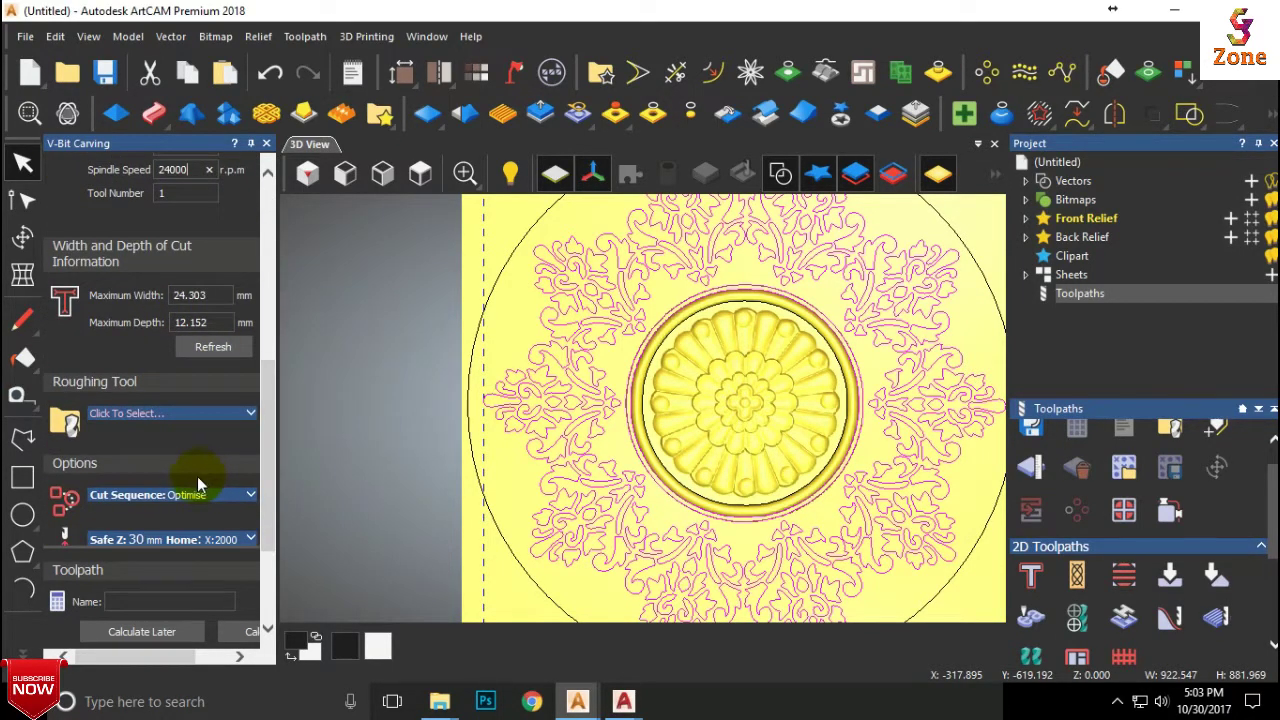
scroll(197, 476, down, 4)
click(231, 436)
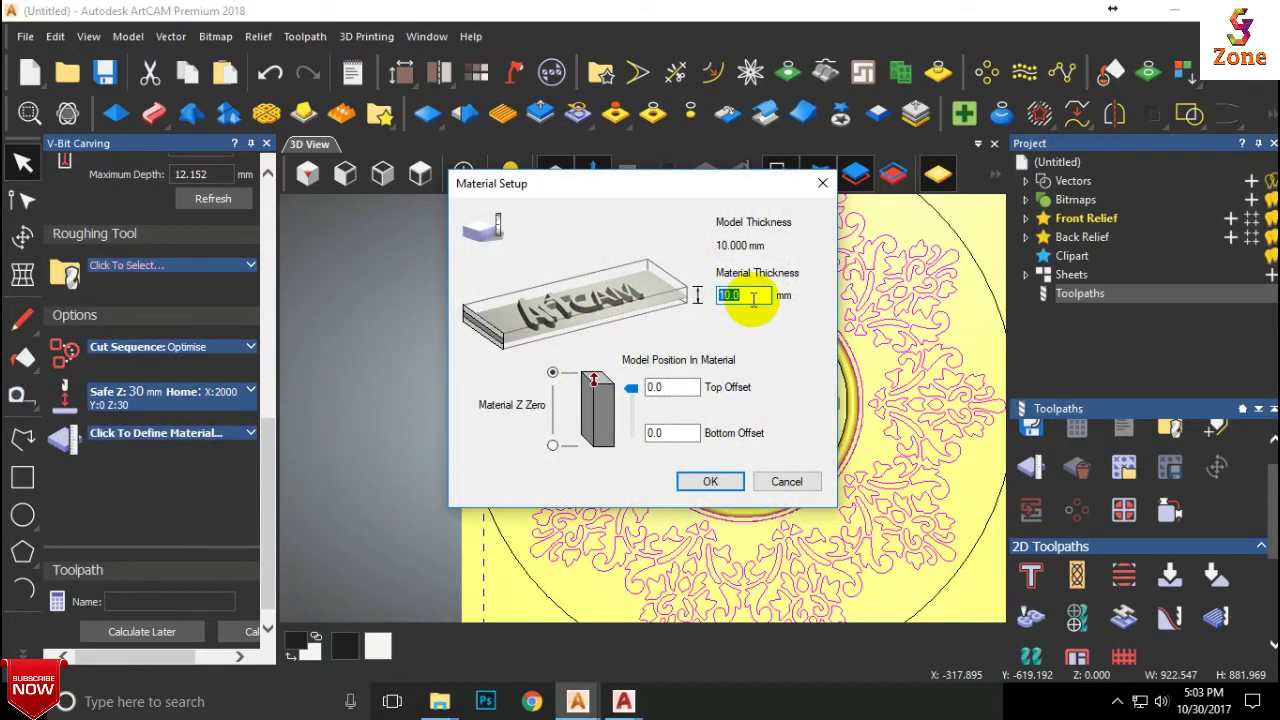
text(18)
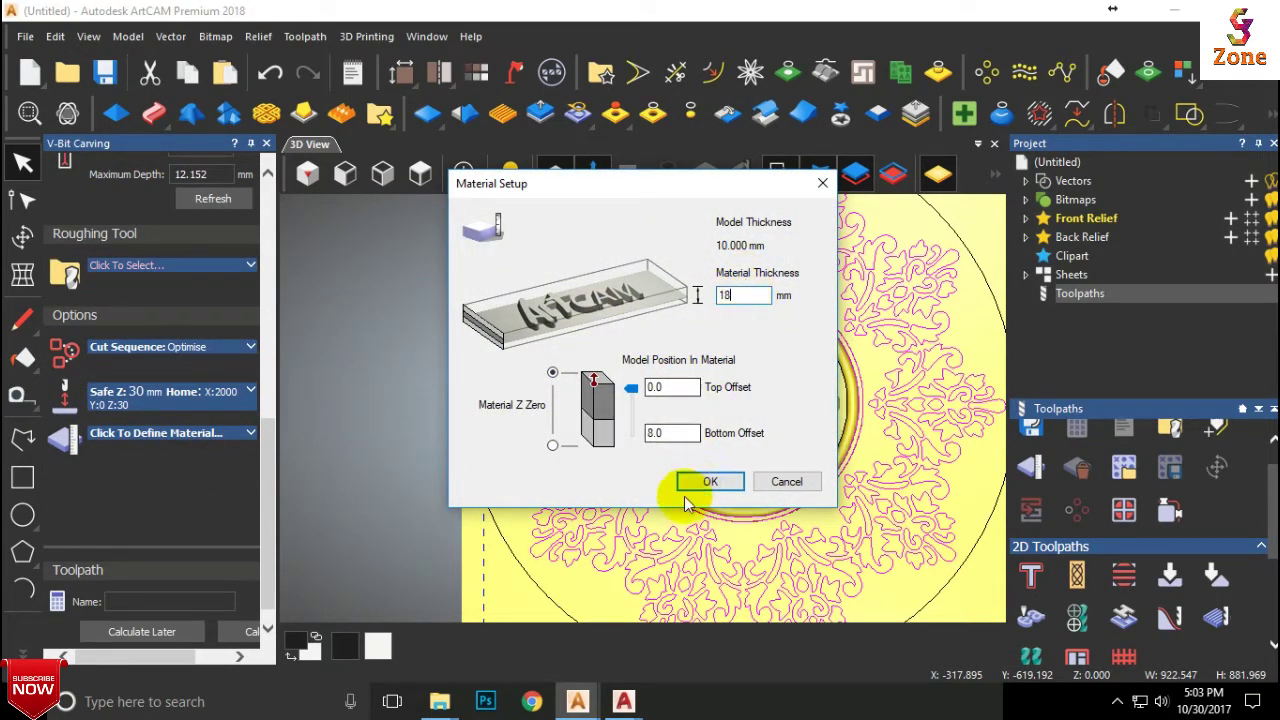
click(706, 481)
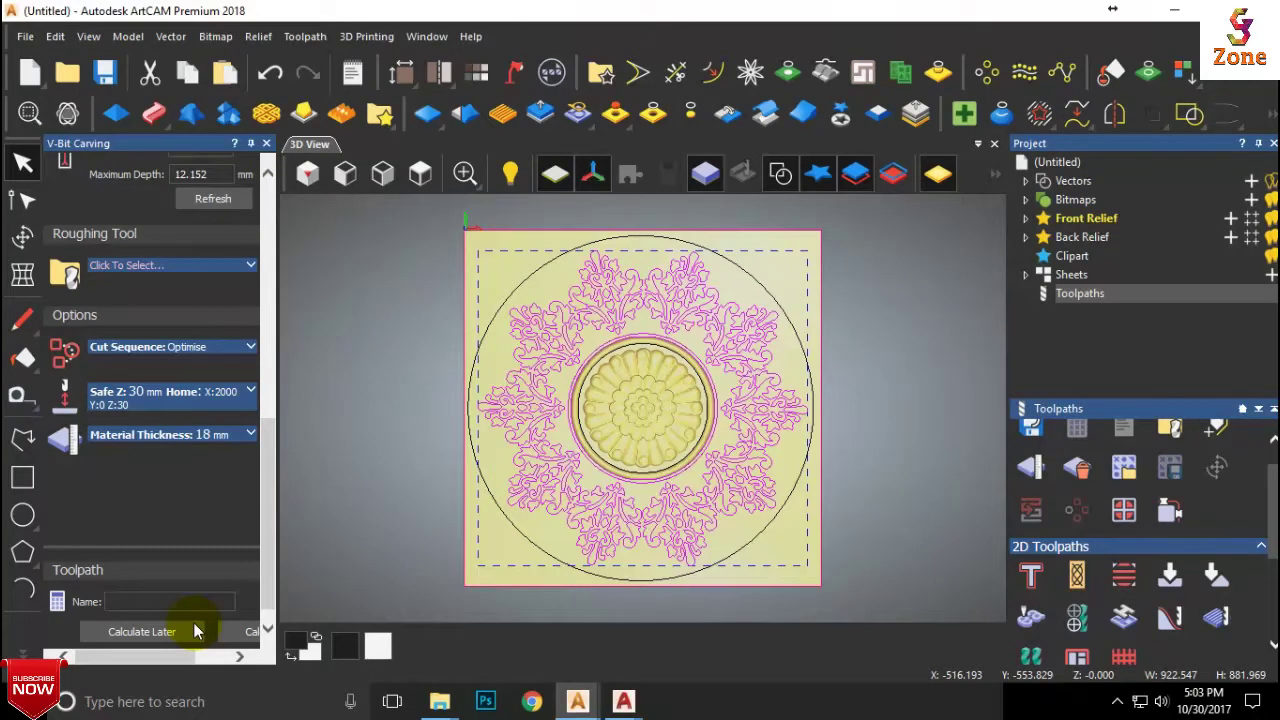
- Deselect the carving vectors and offset the large border circle 10 mm inwards with sharp corners
click(792, 277)
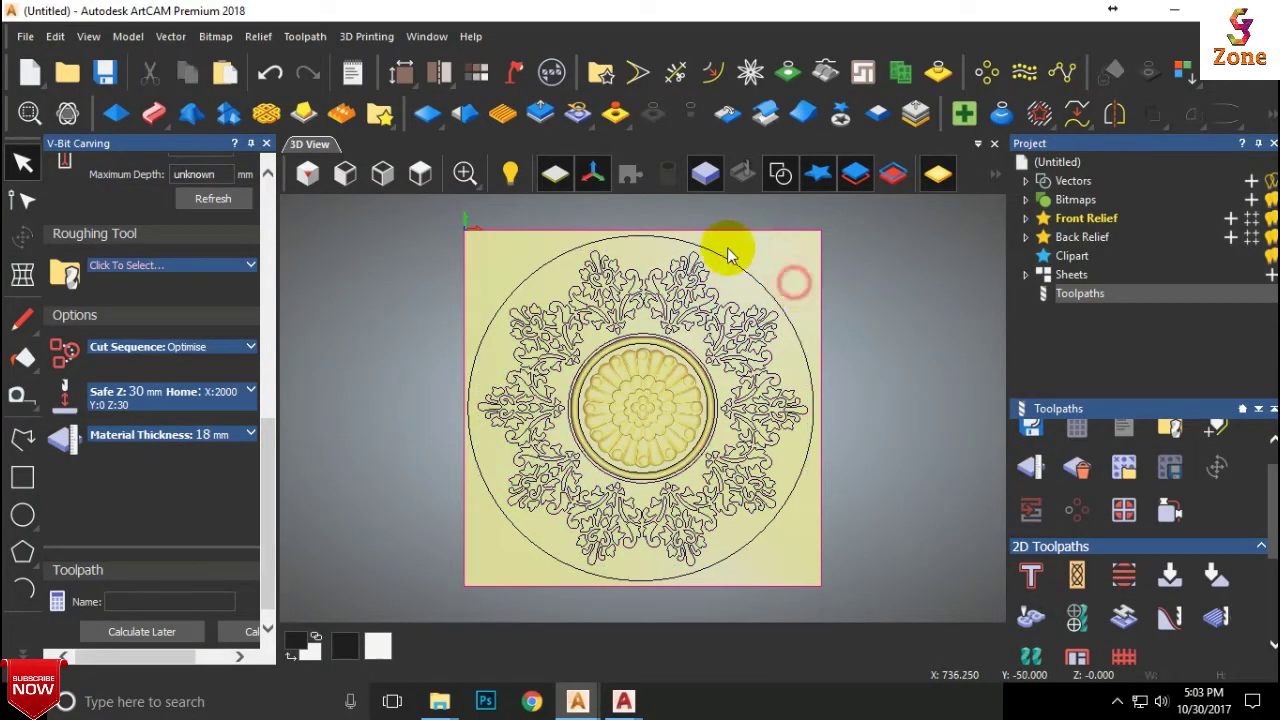
scroll(660, 249, up, 3)
click(607, 231)
scroll(607, 232, up, 2)
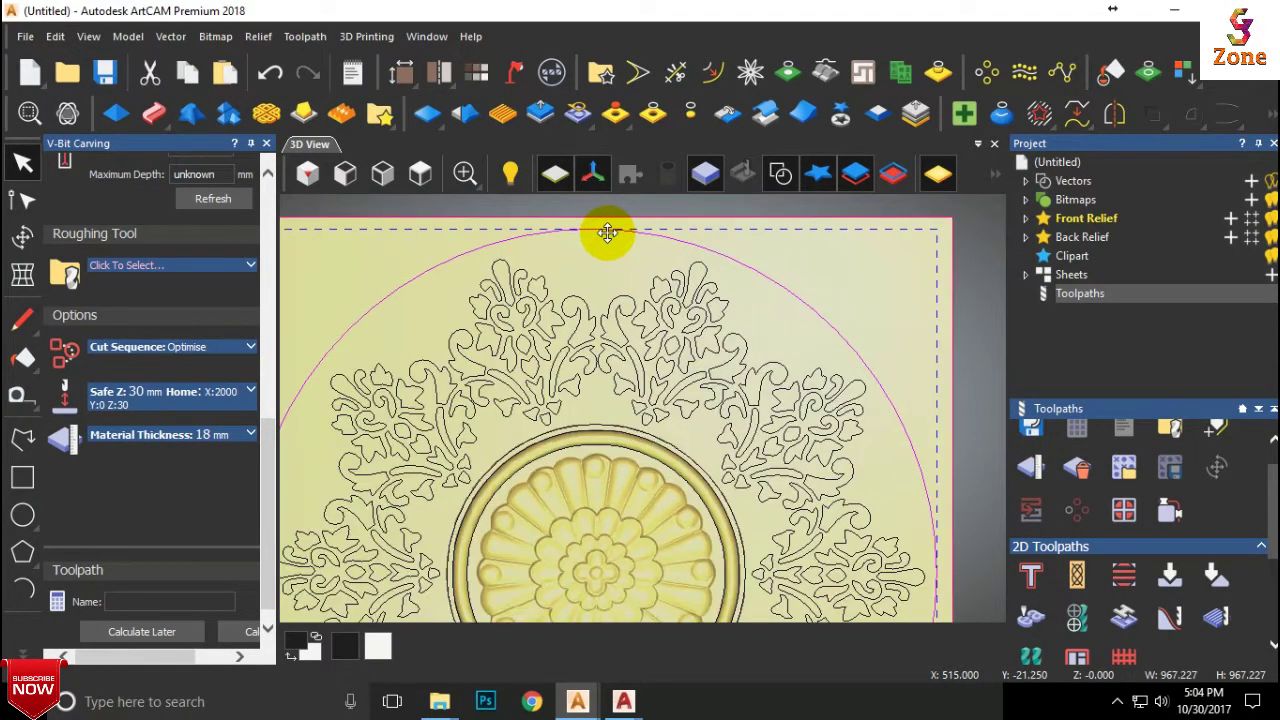
key(o)
double_click(1108, 201)
click(1078, 303)
double_click(1126, 201)
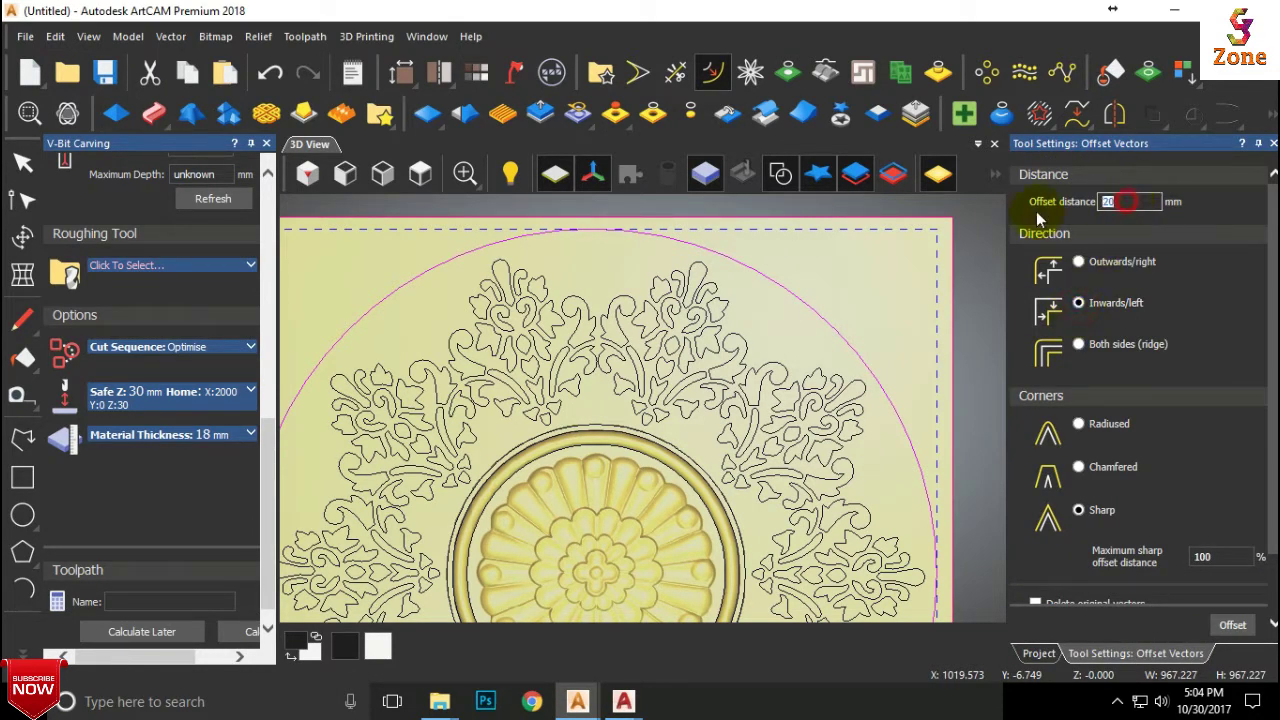
click(1232, 625)
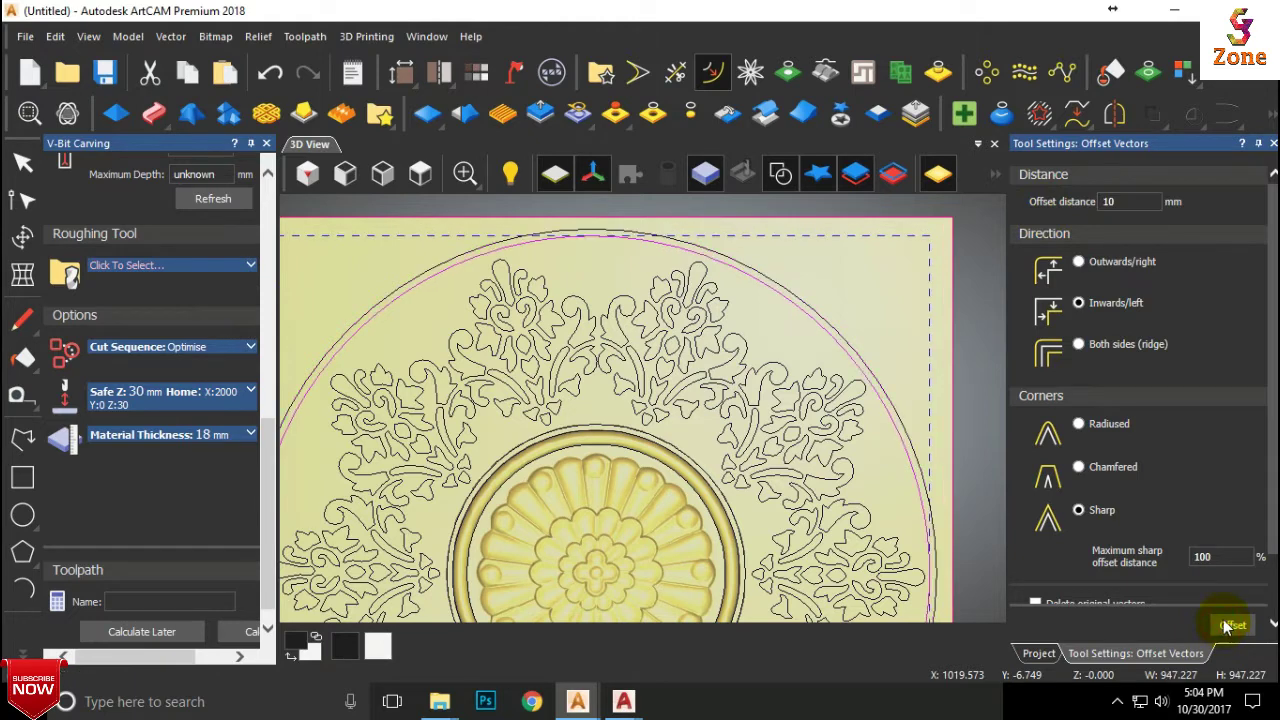
- Offset the selected inner border circle another 5 mm inwards with sharp corners, then clear the selection
double_click(1125, 203)
text(5)
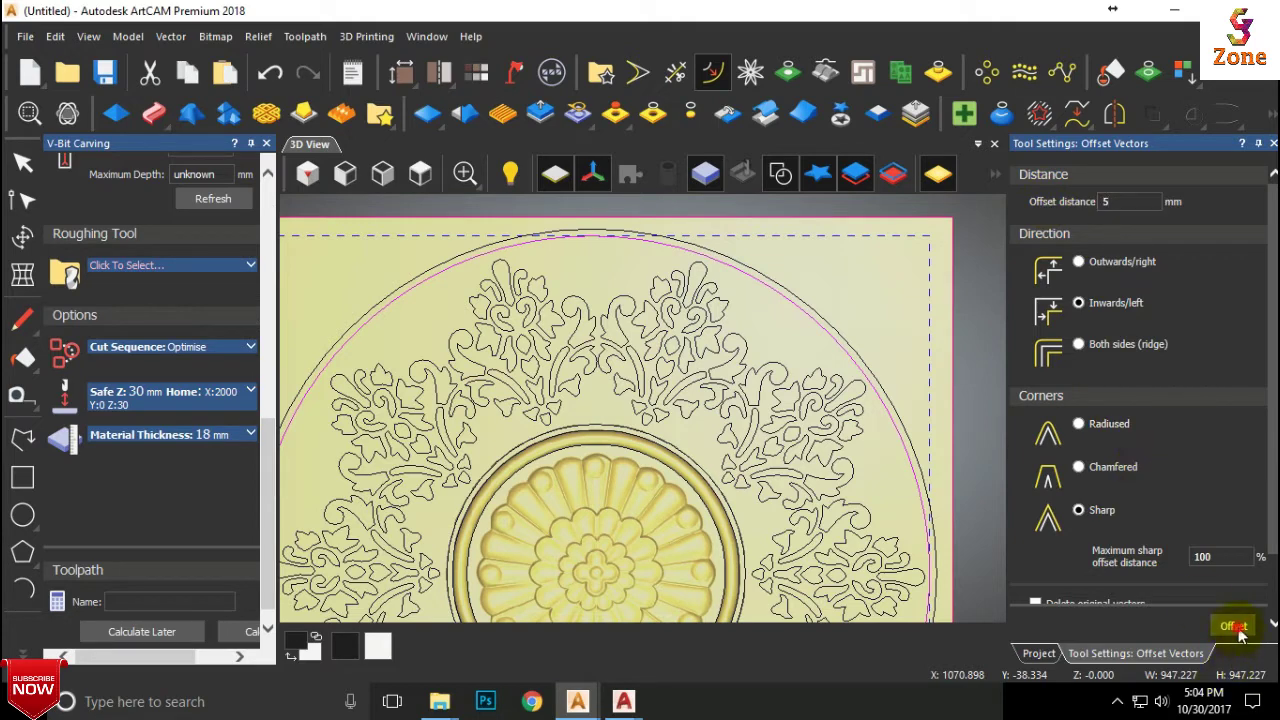
click(1236, 629)
click(841, 278)
- Select the floral ornament together with its ring and offset circles, leaving the outermost border circle out of the selection
scroll(776, 290, down, 3)
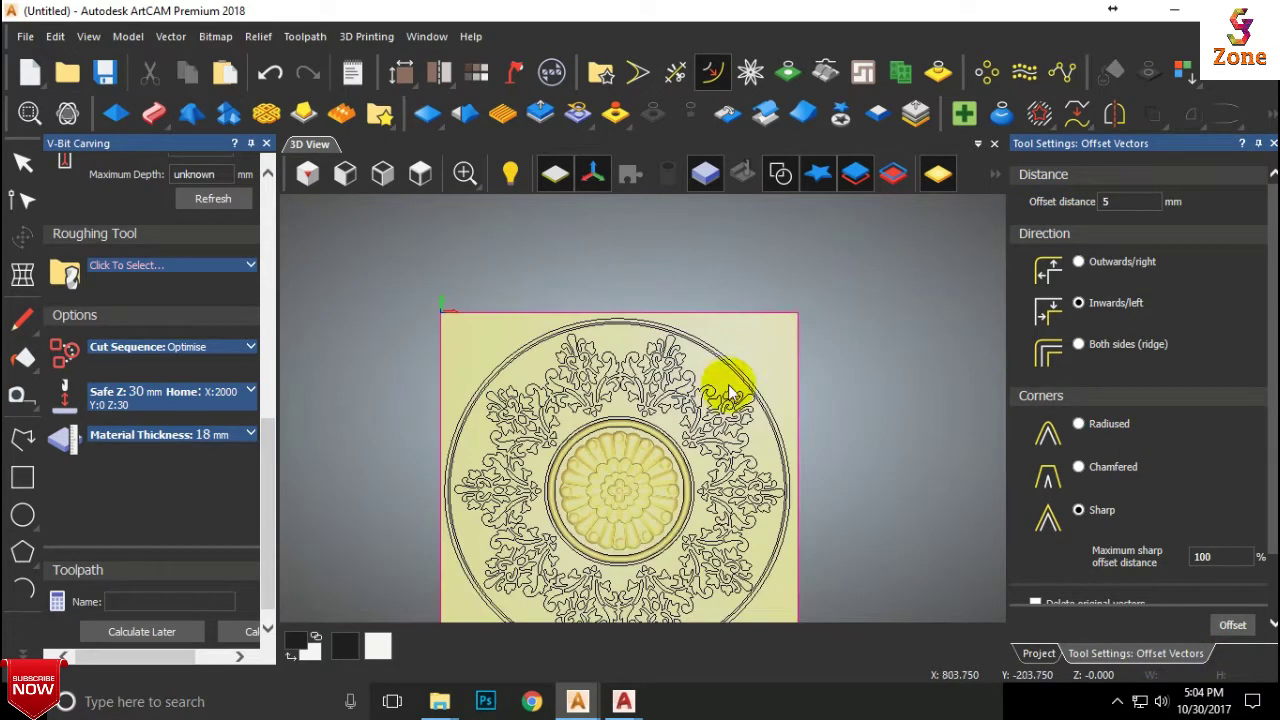
scroll(787, 326, down, 2)
drag(805, 320, 425, 565)
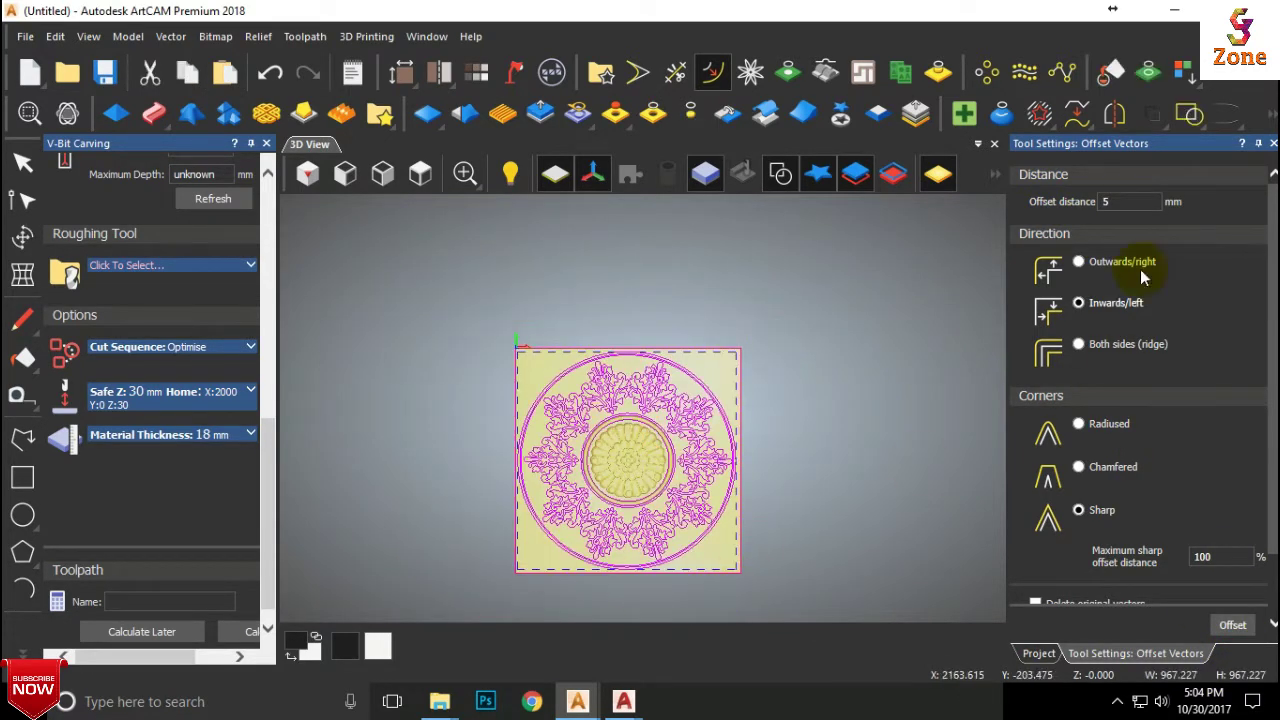
click(1273, 143)
scroll(563, 449, up, 5)
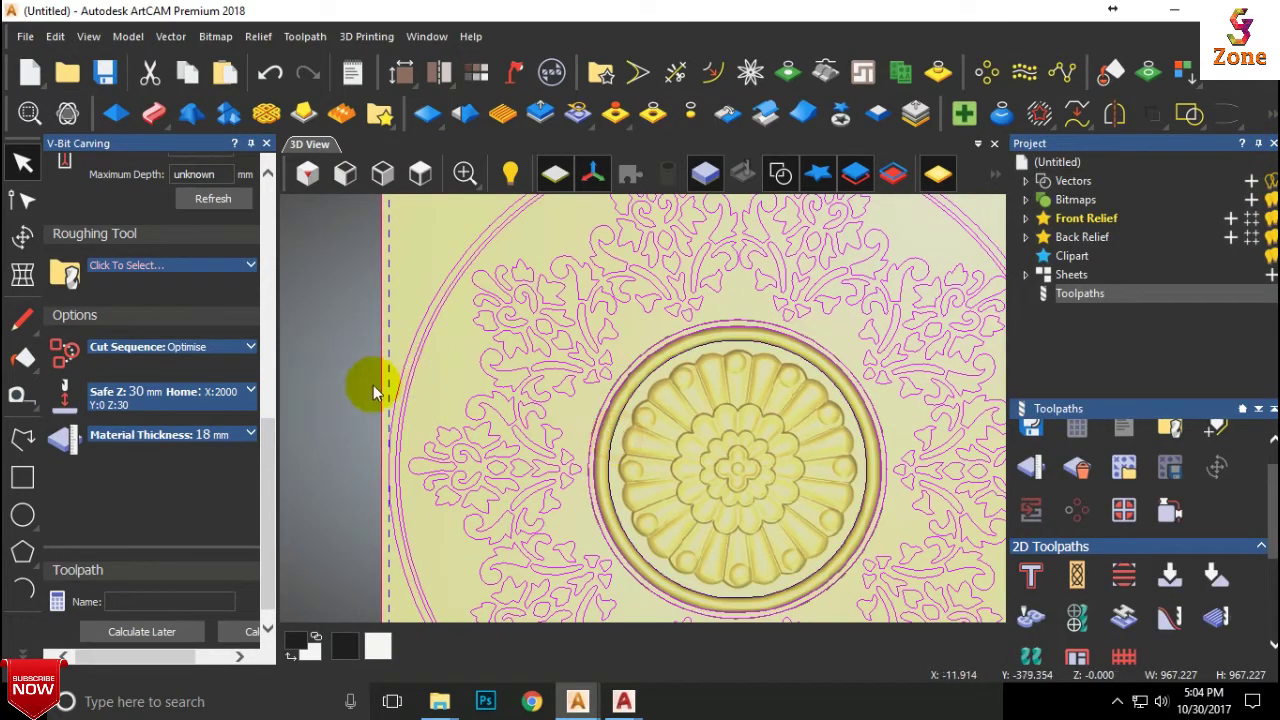
scroll(400, 393, up, 2)
scroll(500, 395, down, 3)
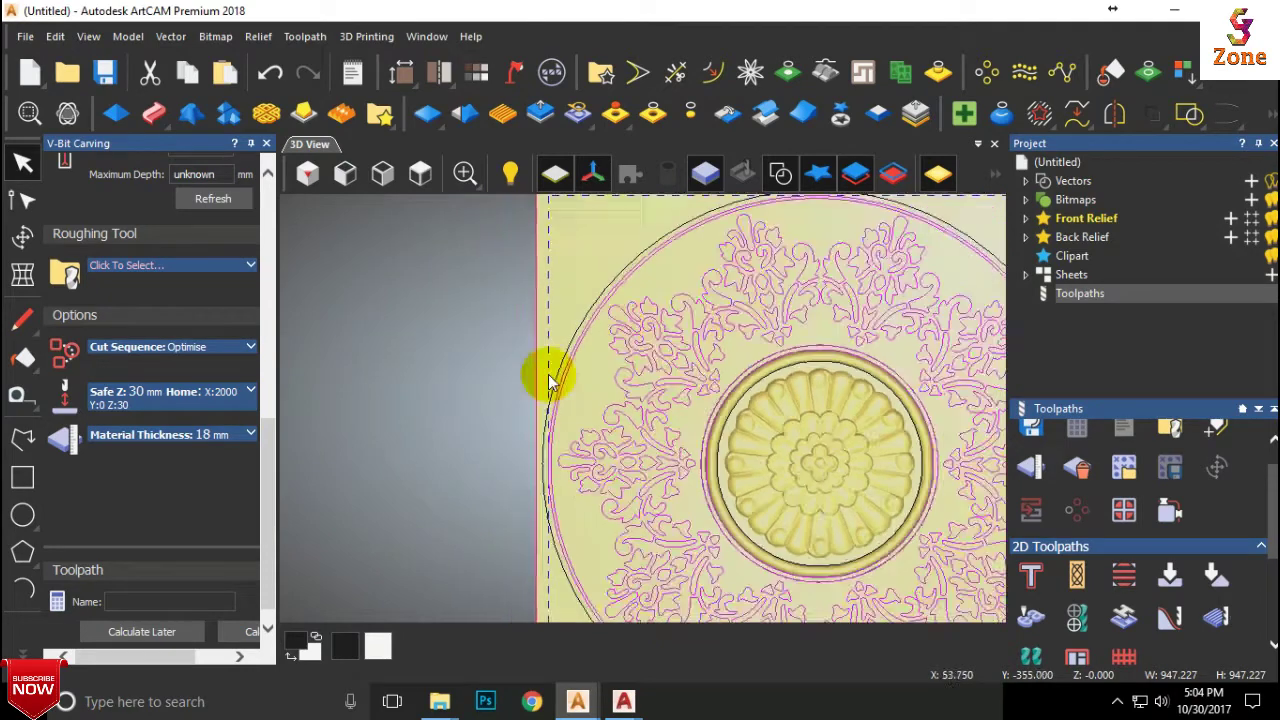
scroll(641, 390, down, 3)
scroll(760, 446, up, 1)
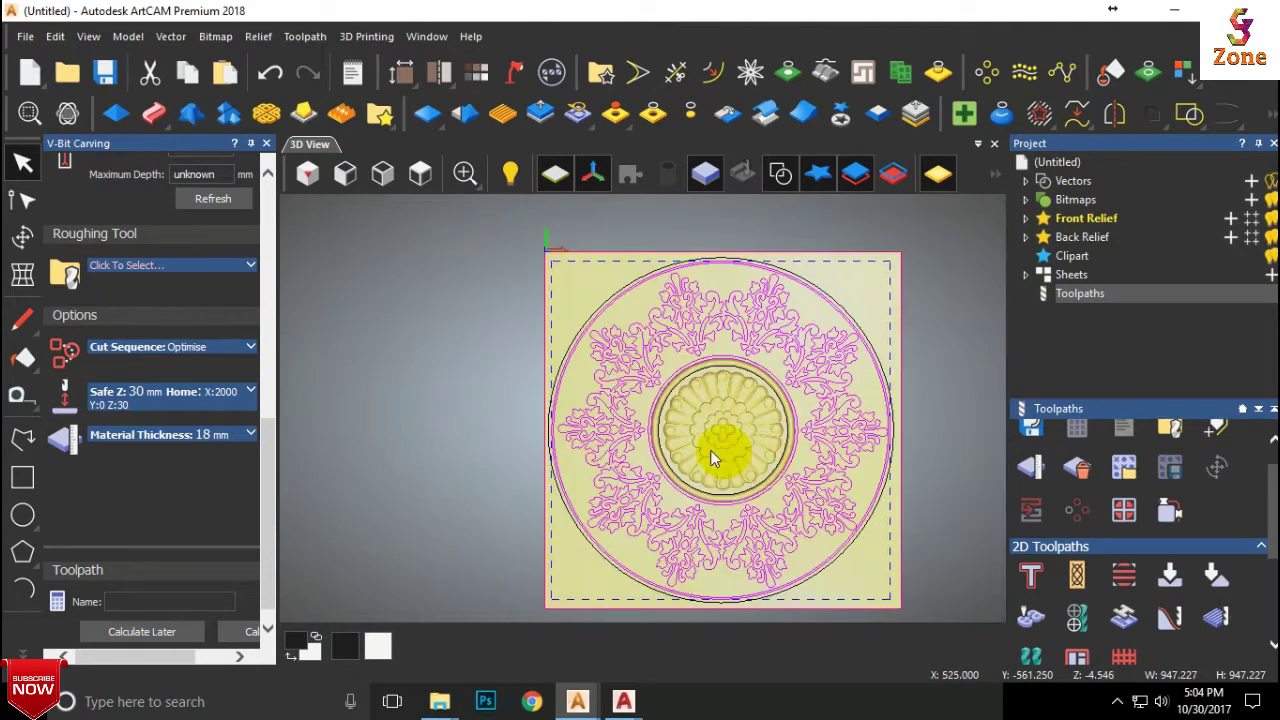
- Calculate the V-Bit Carving toolpath for the selected vectors and close its settings
click(238, 633)
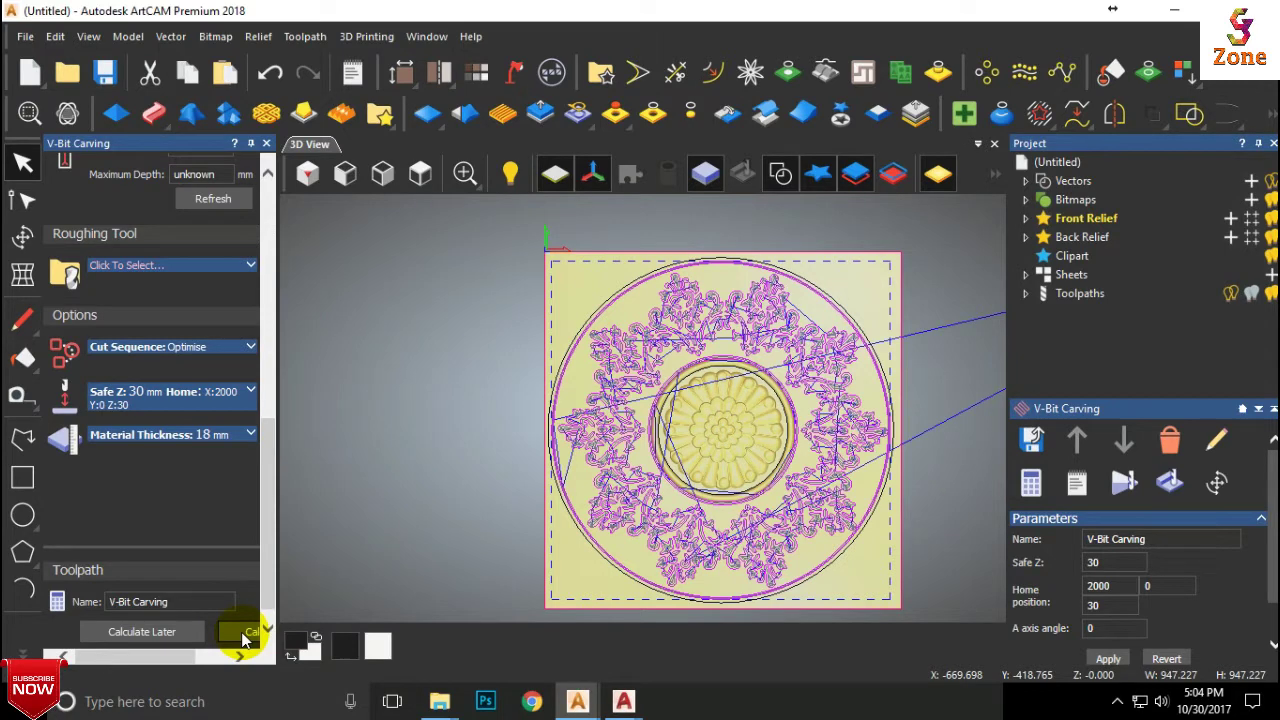
click(266, 144)
scroll(543, 445, up, 2)
- Start a Machine Relief toolpath and select the circle along the outer edge of the raised central ring
click(1060, 293)
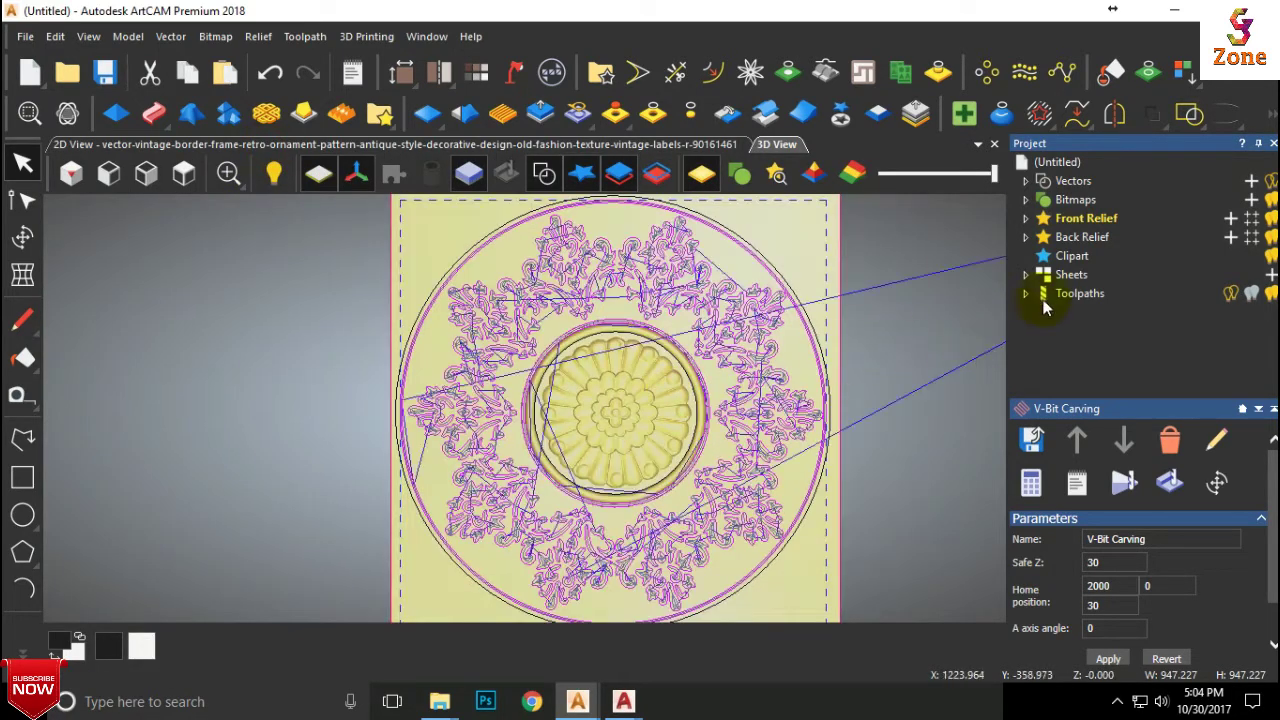
scroll(1136, 571, down, 2)
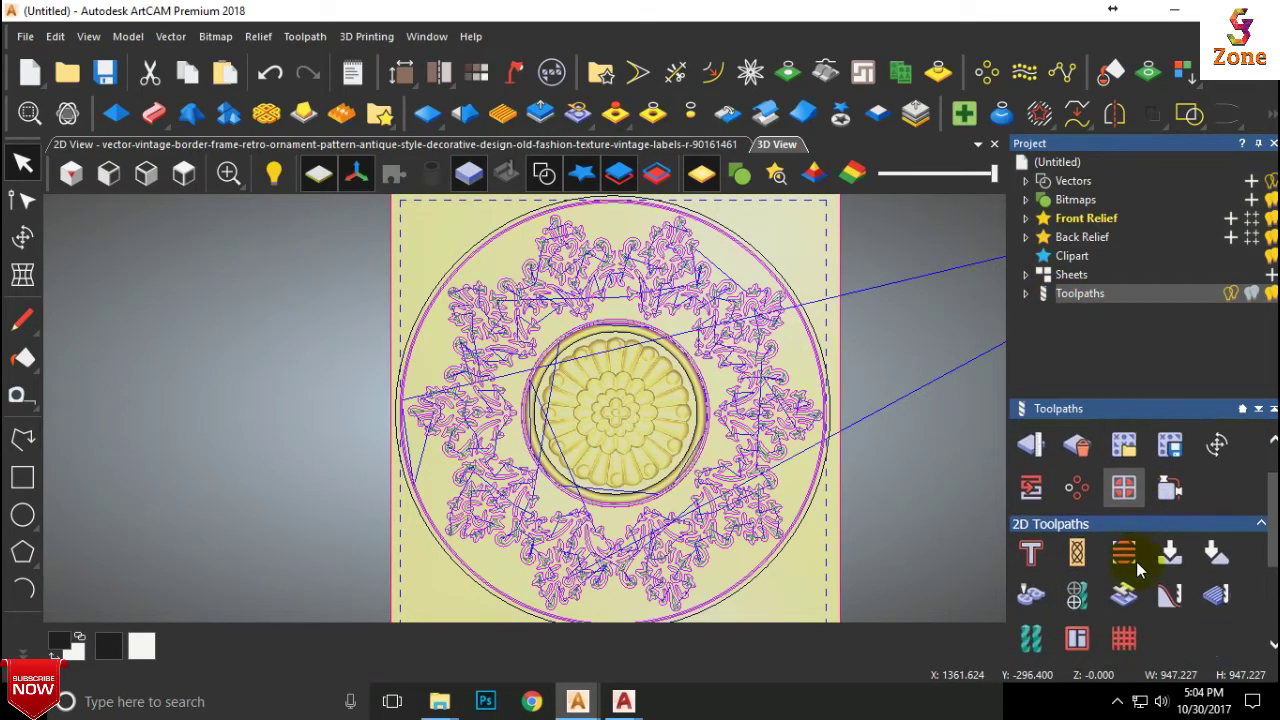
scroll(1136, 561, down, 3)
click(1030, 540)
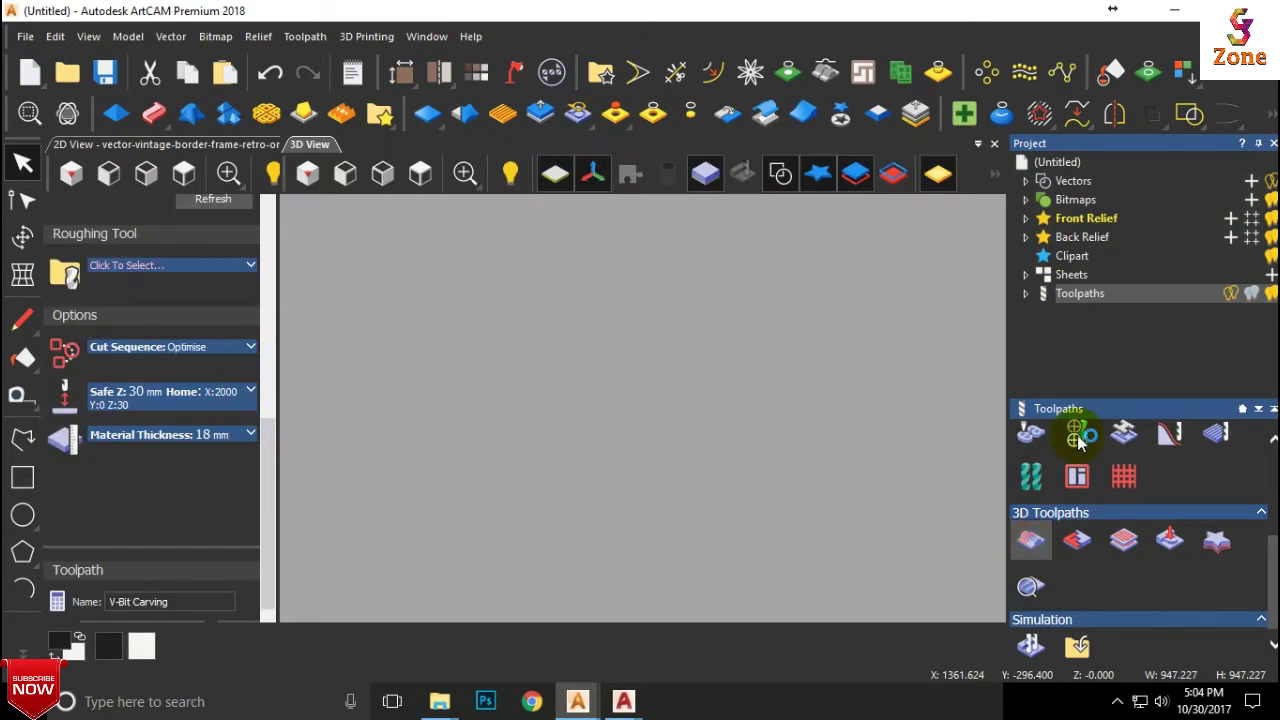
click(1078, 437)
scroll(745, 325, up, 2)
scroll(620, 375, up, 2)
click(618, 377)
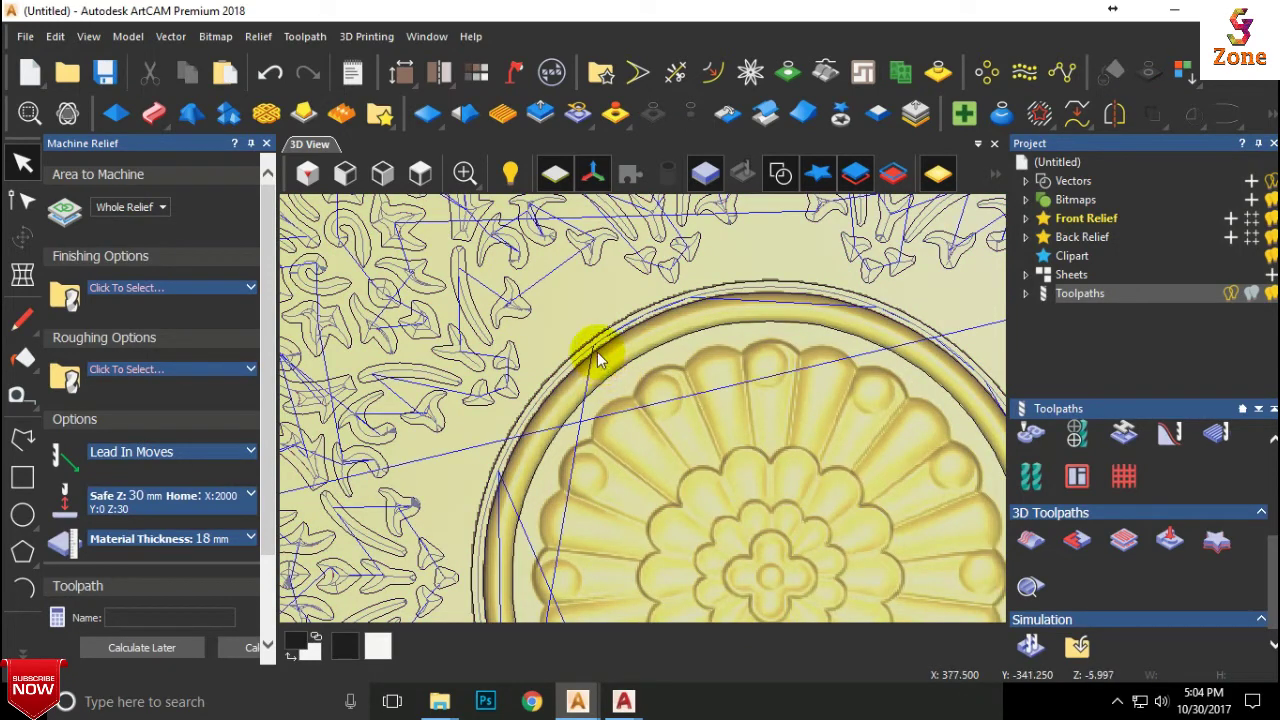
click(595, 351)
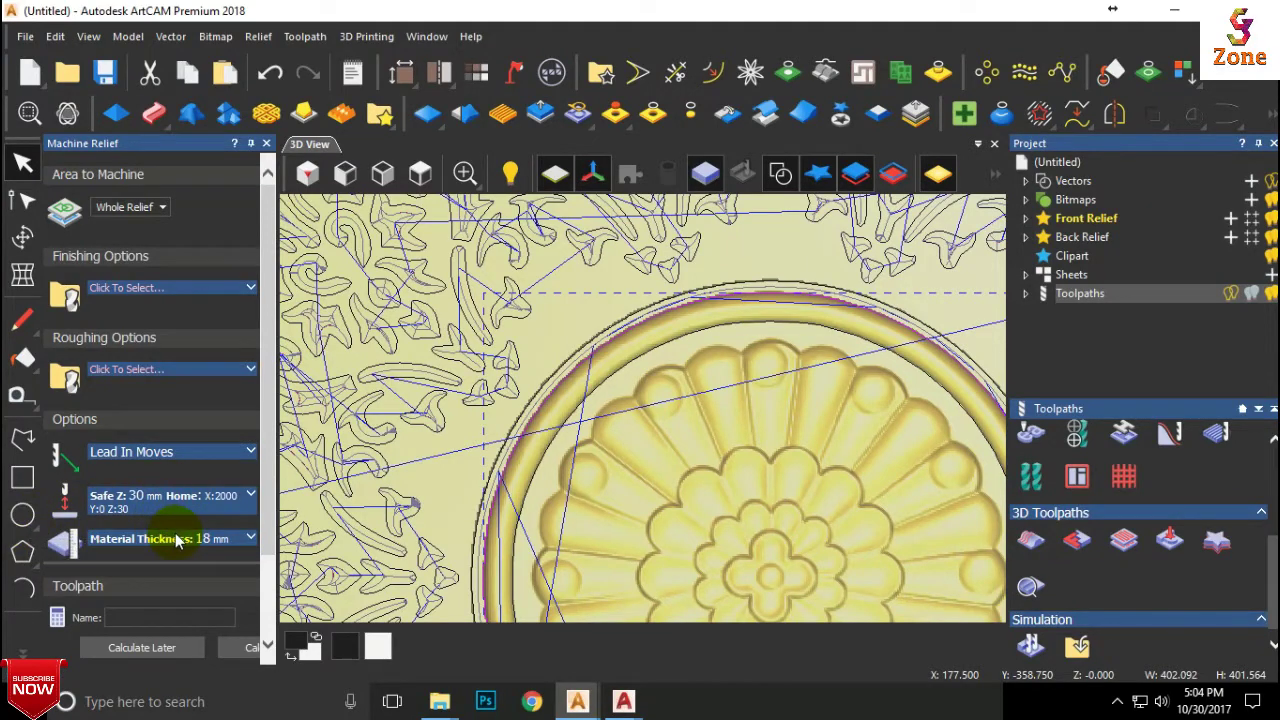
- Choose the Ball Nose 4 mm as finishing tool for the relief machining
click(181, 287)
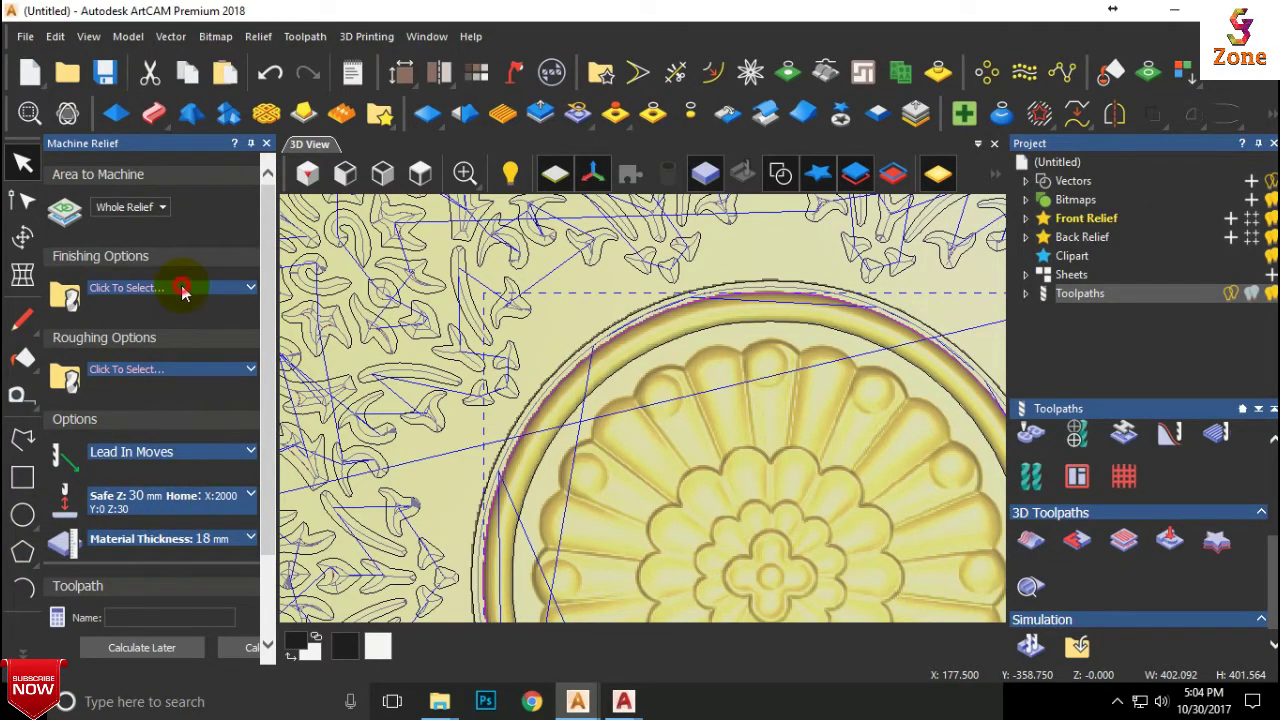
click(455, 372)
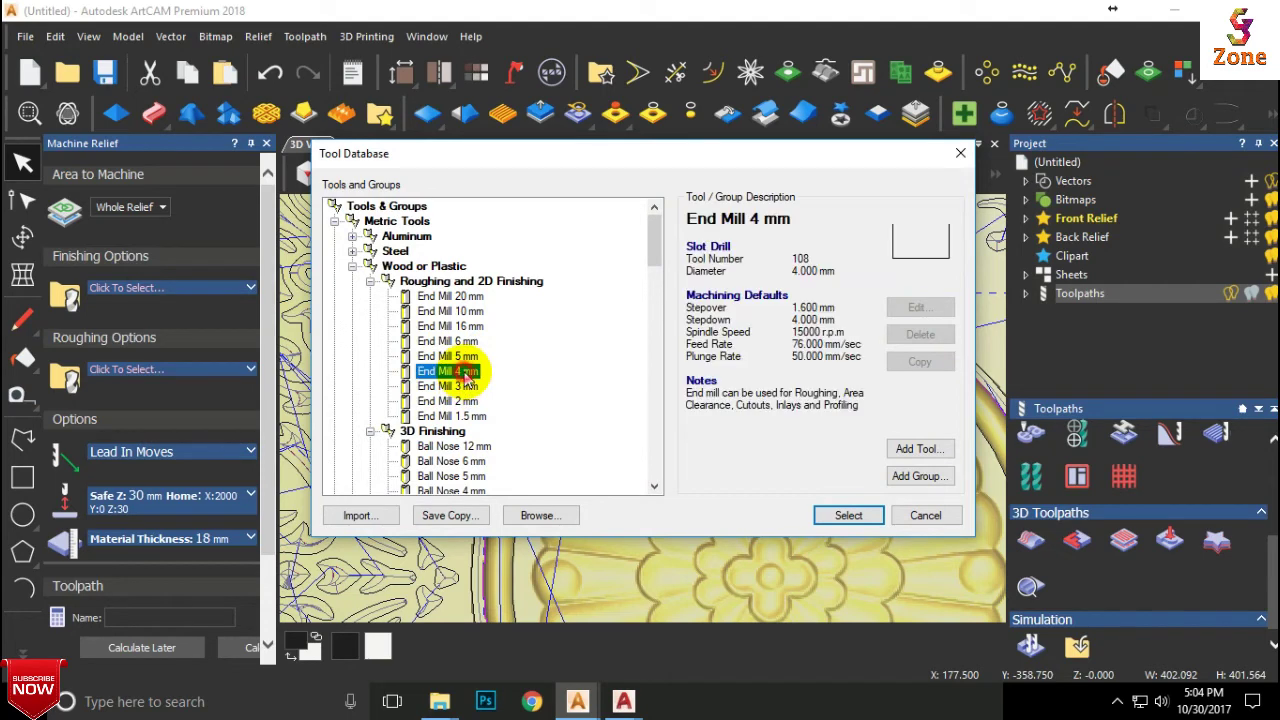
scroll(470, 418, down, 2)
click(462, 401)
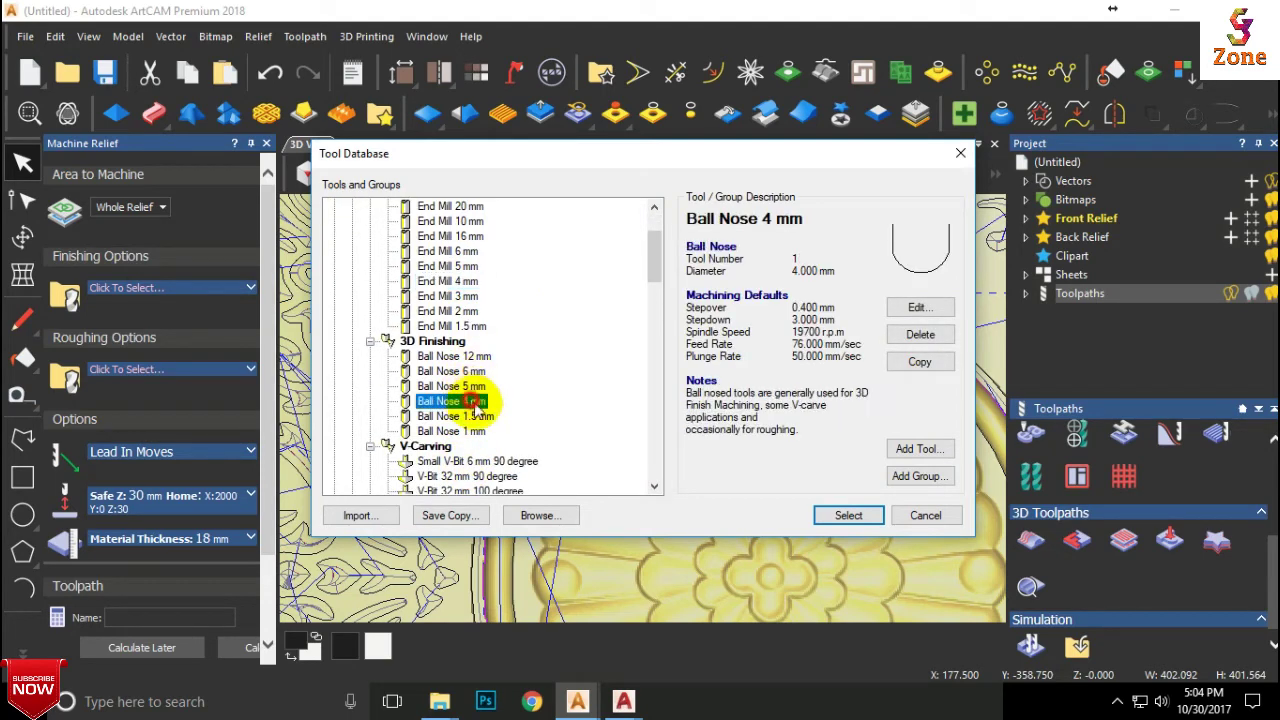
click(828, 512)
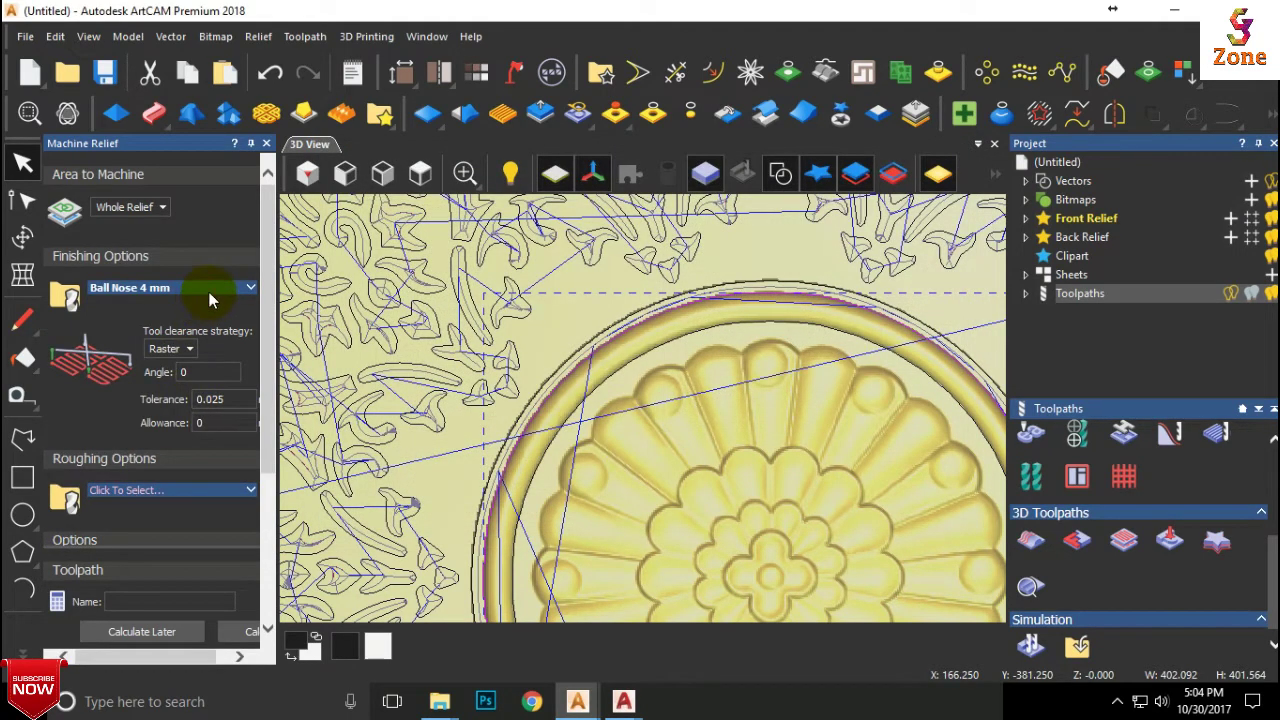
- Set the ball nose tool's feed rate to 150 mm/sec and plunge rate to 100 mm/sec
click(209, 292)
scroll(190, 351, down, 1)
double_click(187, 355)
double_click(187, 379)
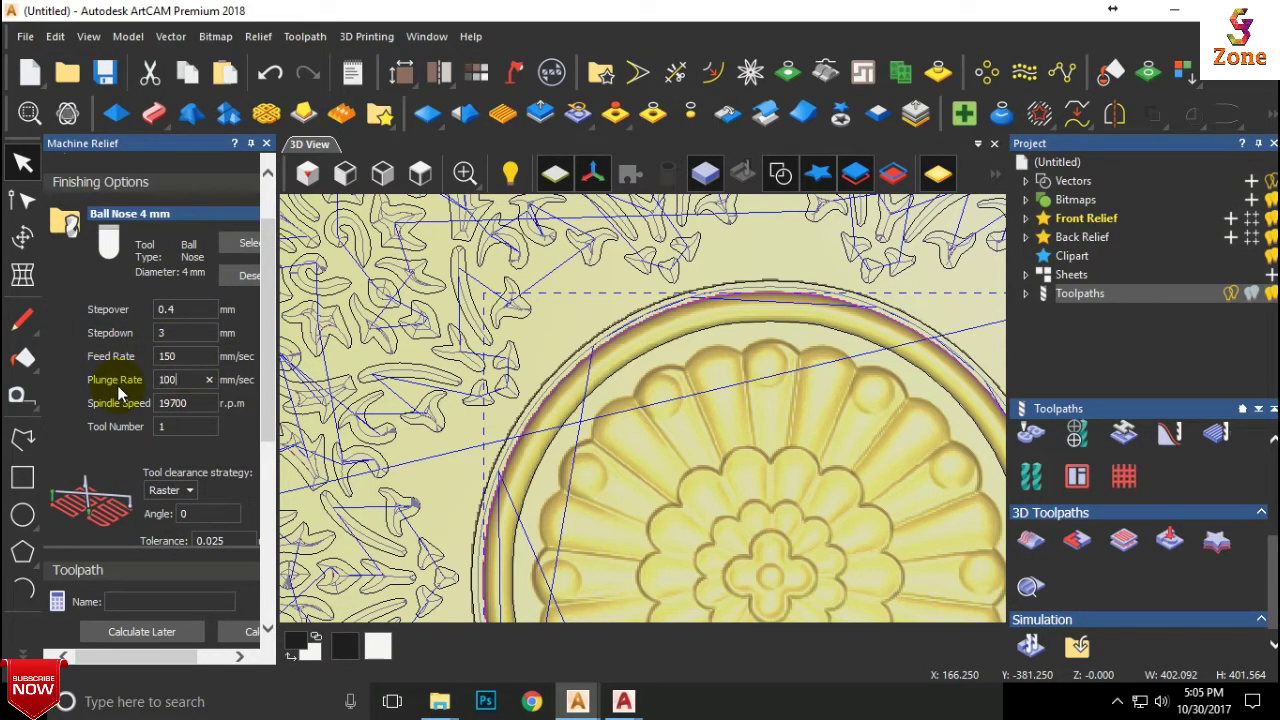
click(185, 423)
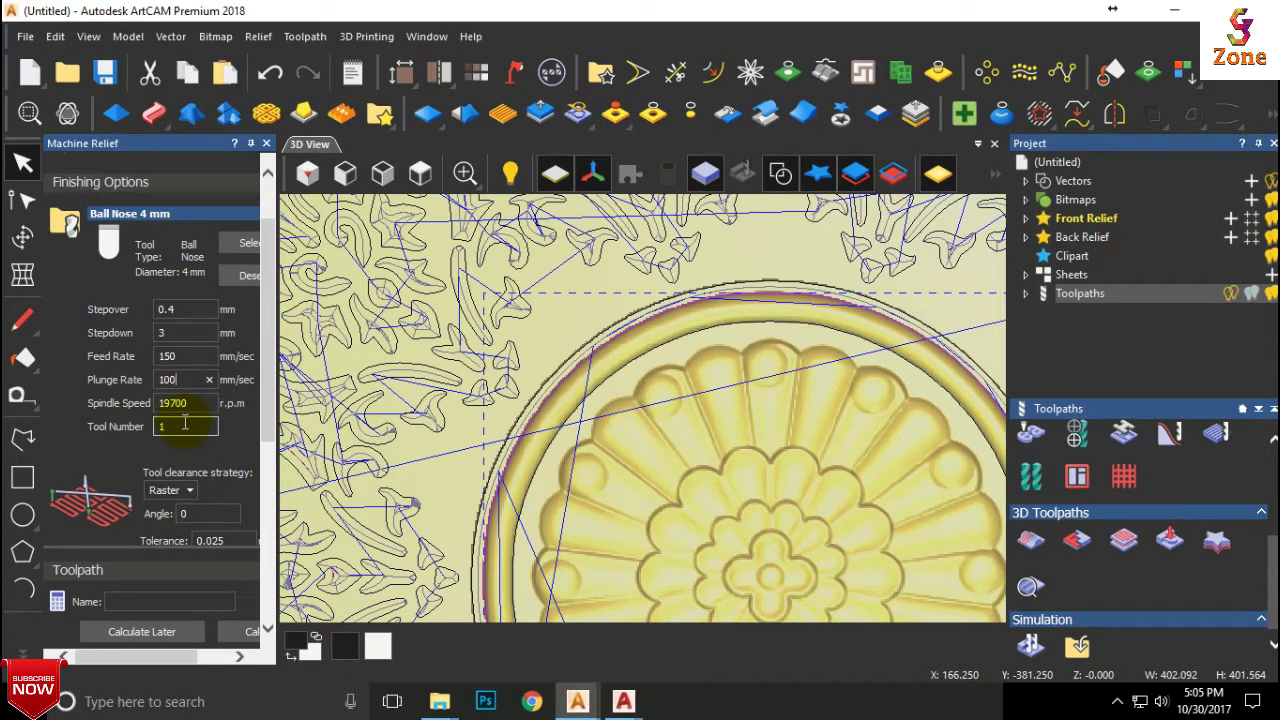
scroll(199, 469, down, 4)
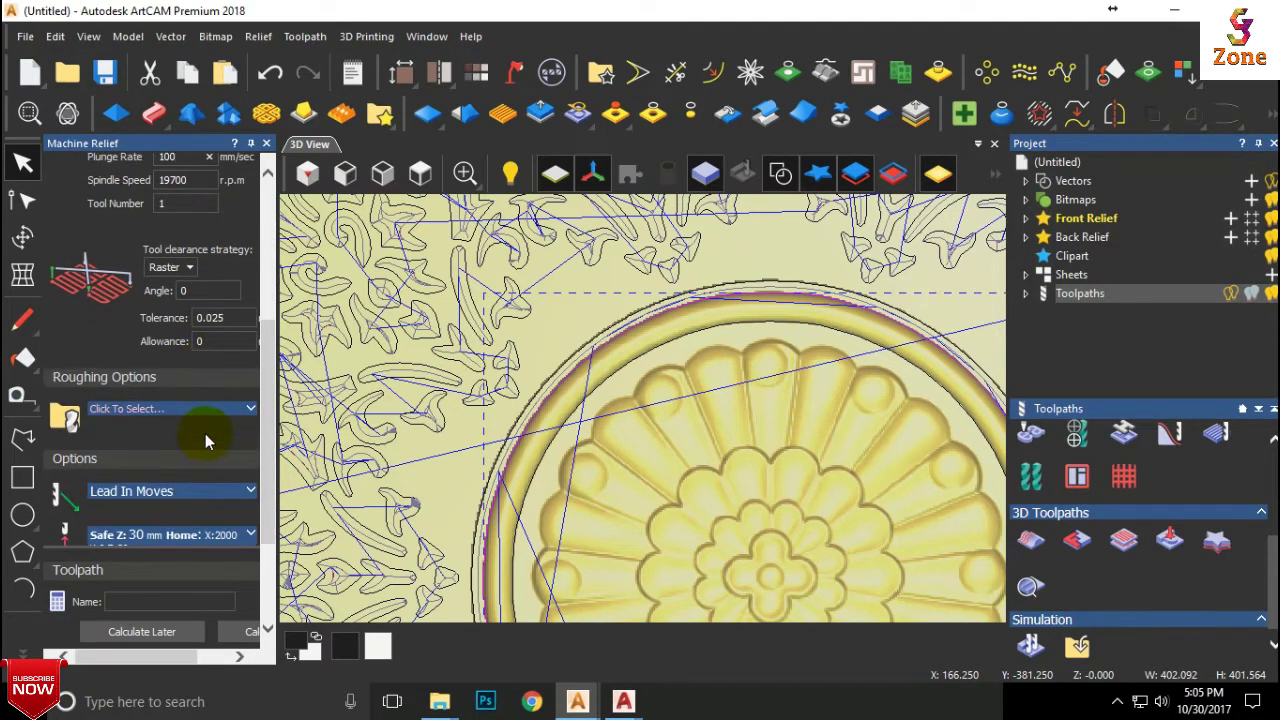
scroll(205, 433, down, 3)
scroll(205, 419, up, 1)
scroll(205, 419, down, 1)
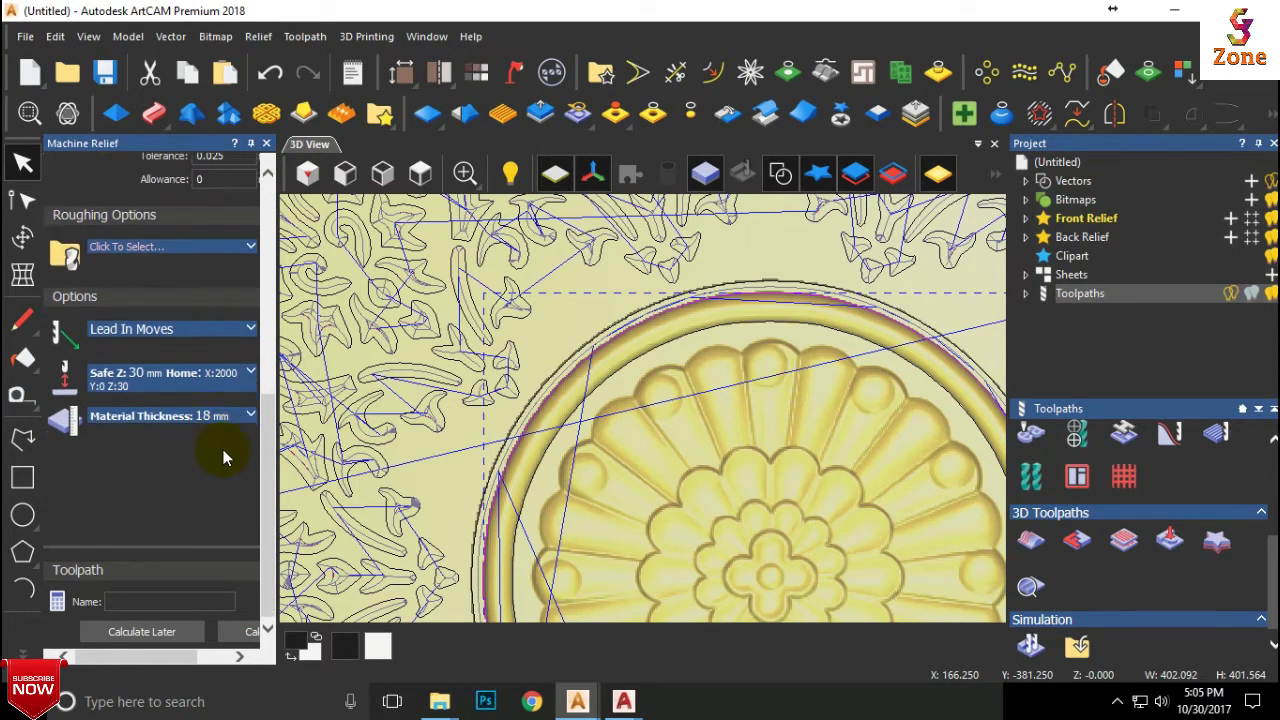
- Limit the area to machine to Selected Vectors, calculate the Machine Relief toolpath and close its settings
scroll(223, 458, up, 5)
click(161, 207)
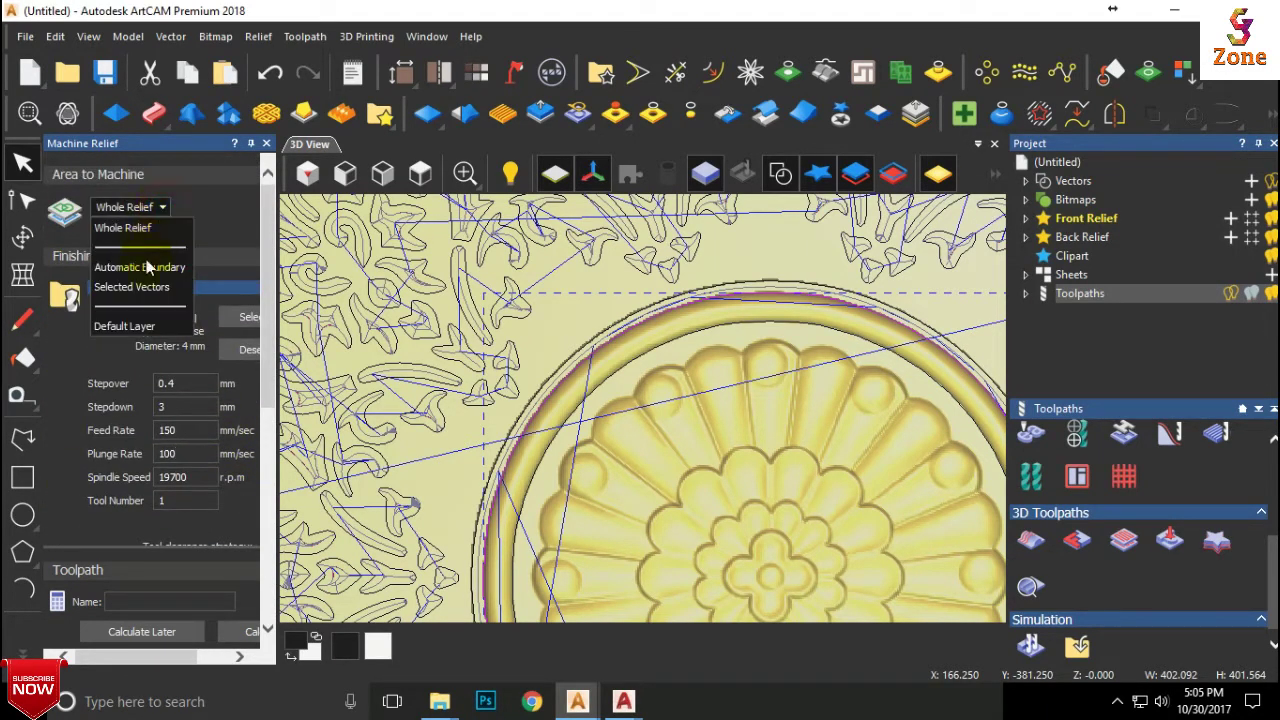
click(143, 287)
scroll(191, 384, down, 5)
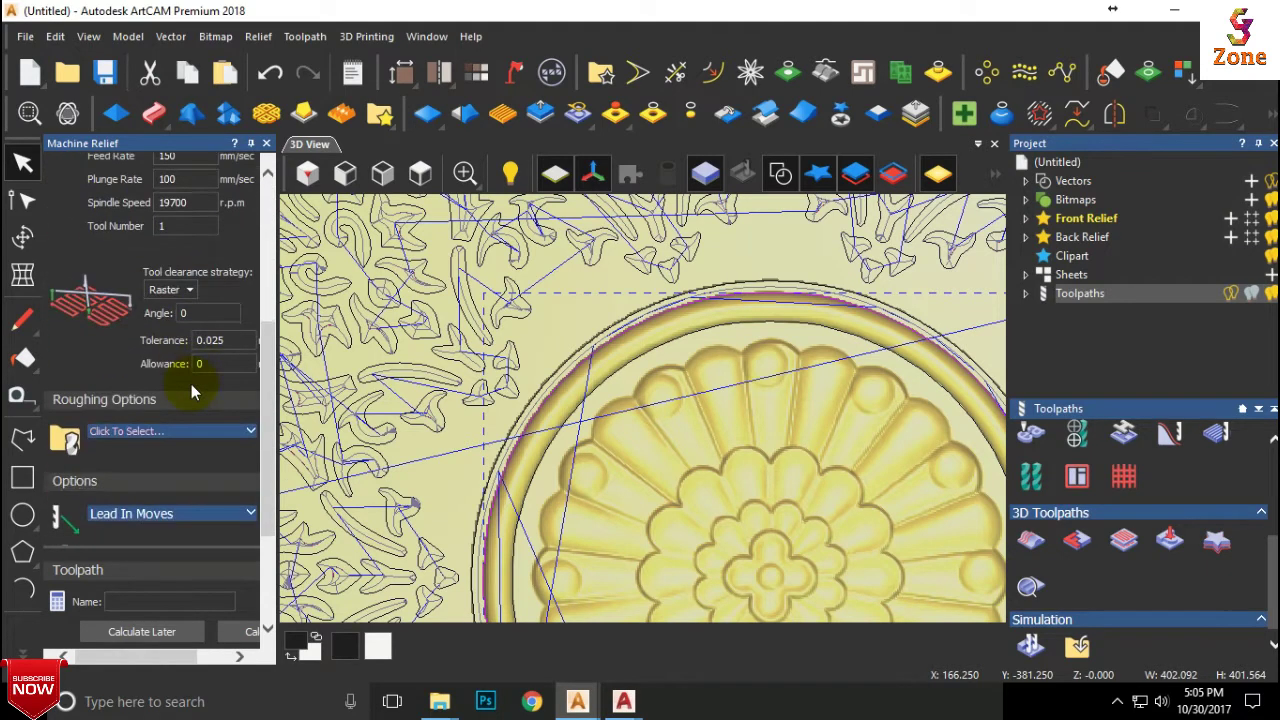
click(238, 634)
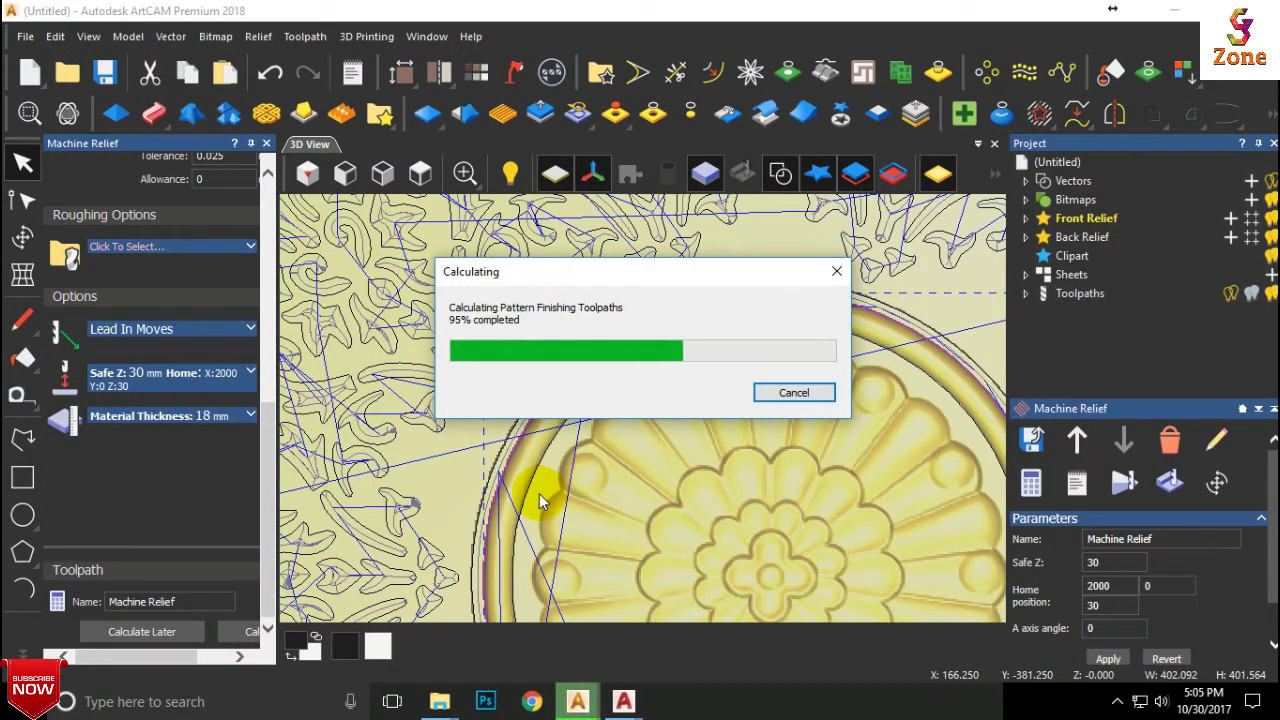
scroll(539, 493, down, 4)
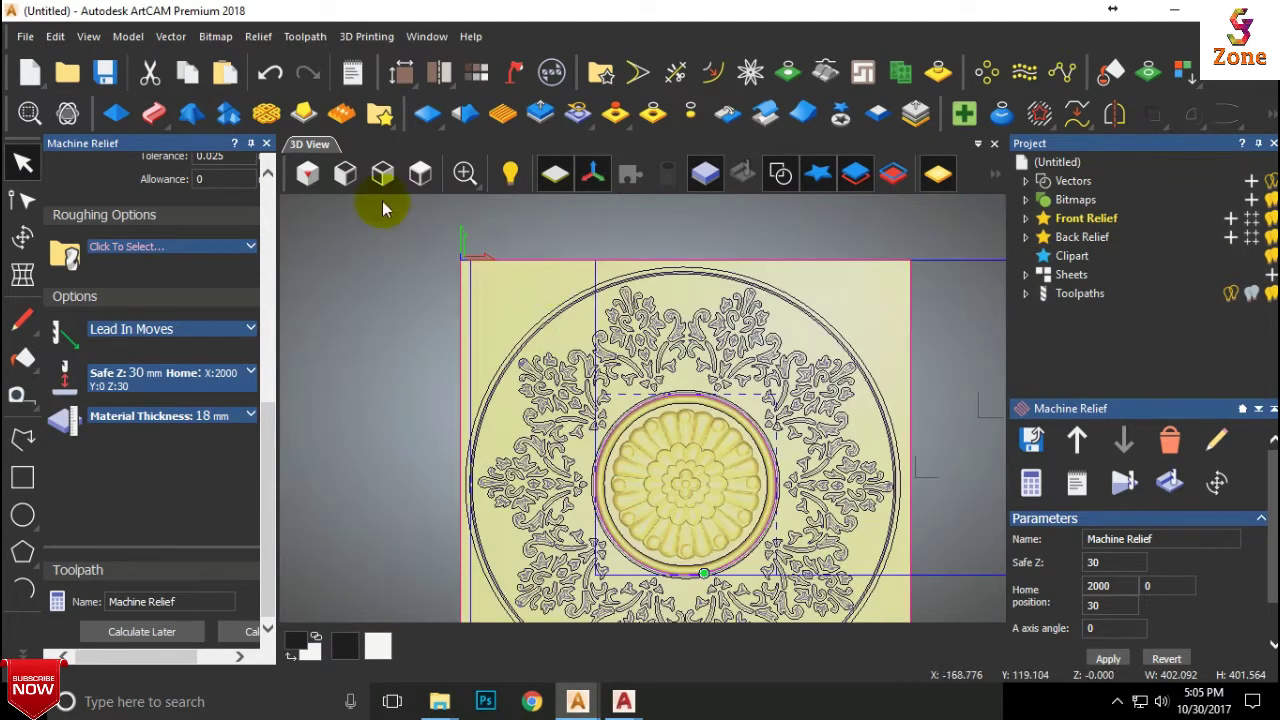
click(266, 144)
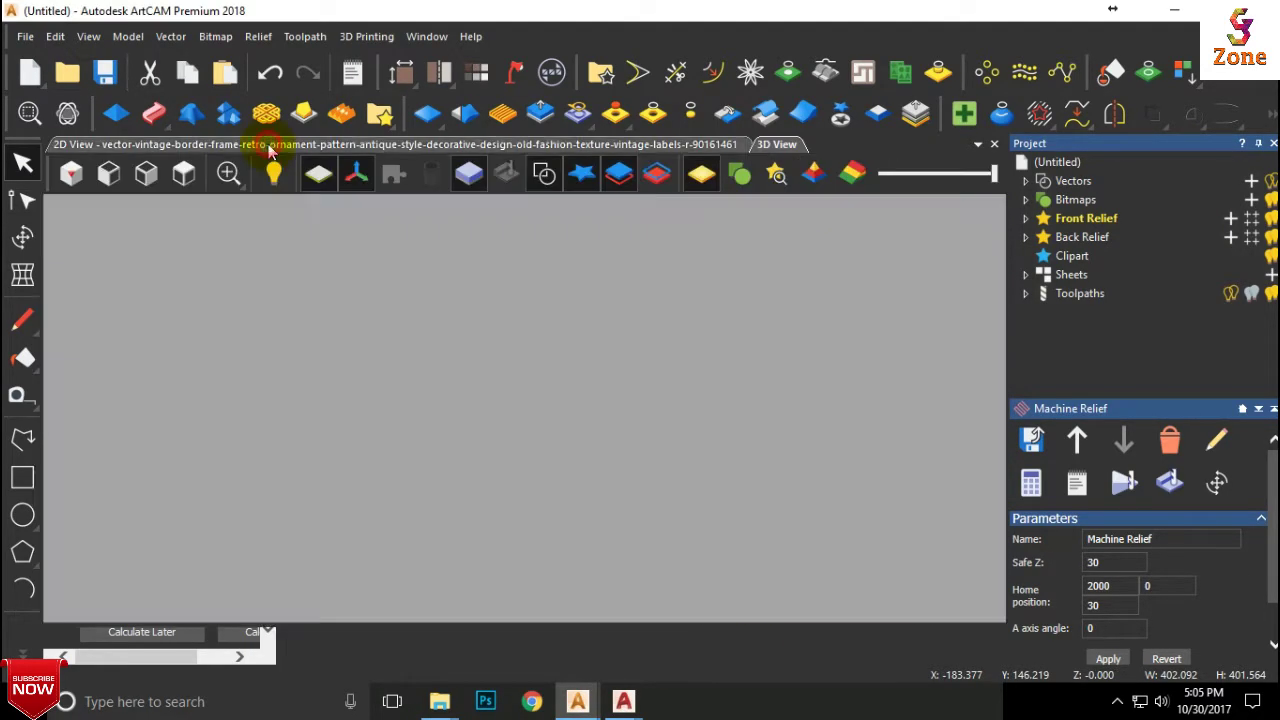
- Start an outside Profiling toolpath for the outermost border circle with a finish depth of 20 mm
click(1066, 297)
click(1030, 612)
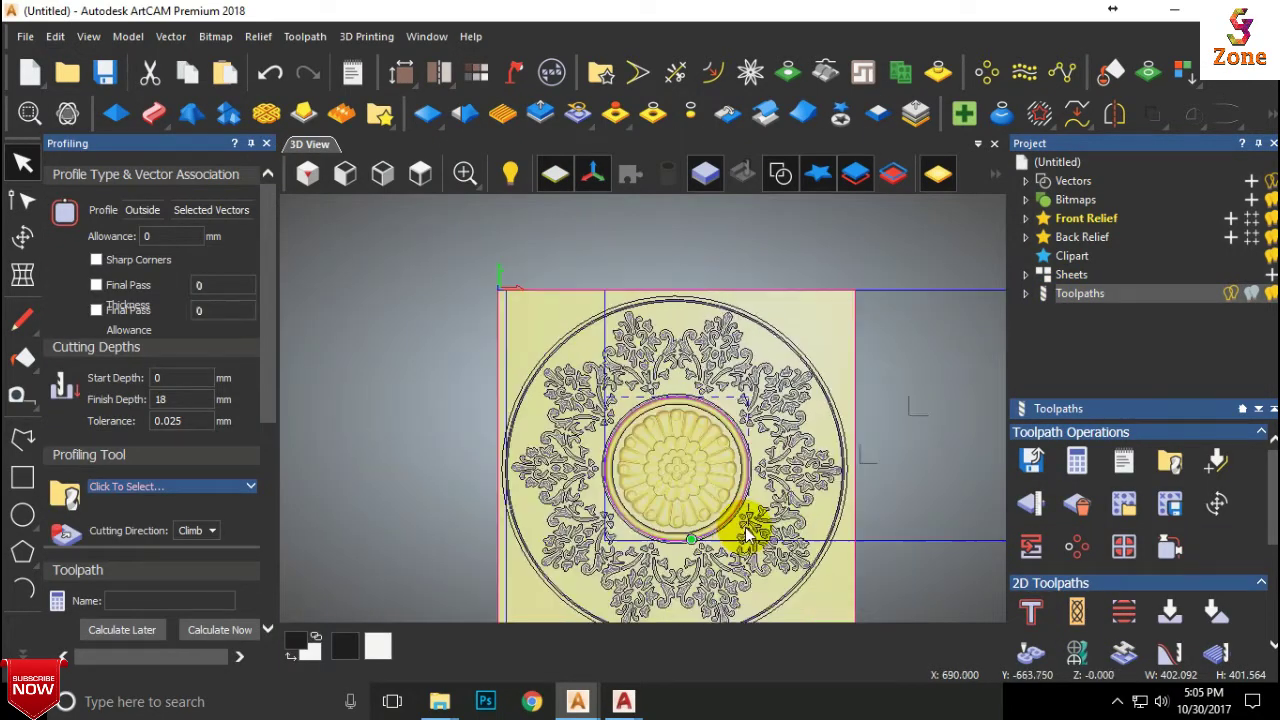
scroll(543, 263, up, 5)
click(539, 270)
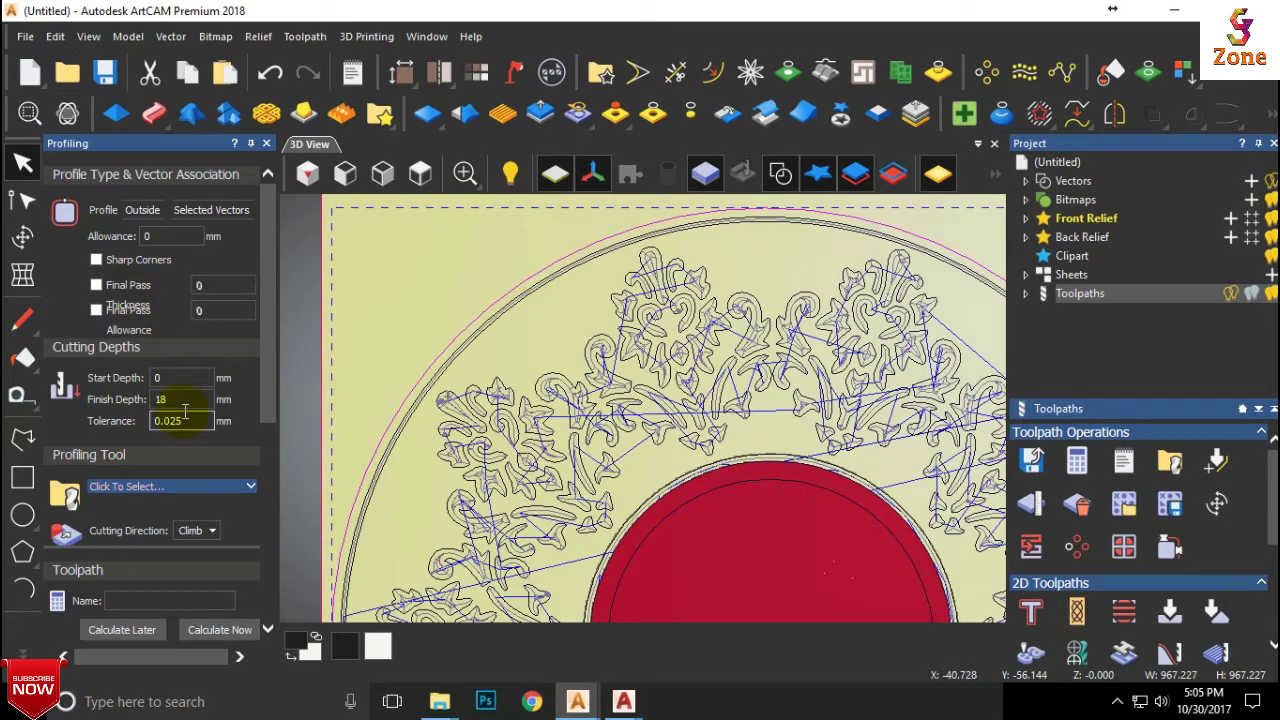
text(20)
- Choose the End Mill 6 mm as profiling tool
click(250, 486)
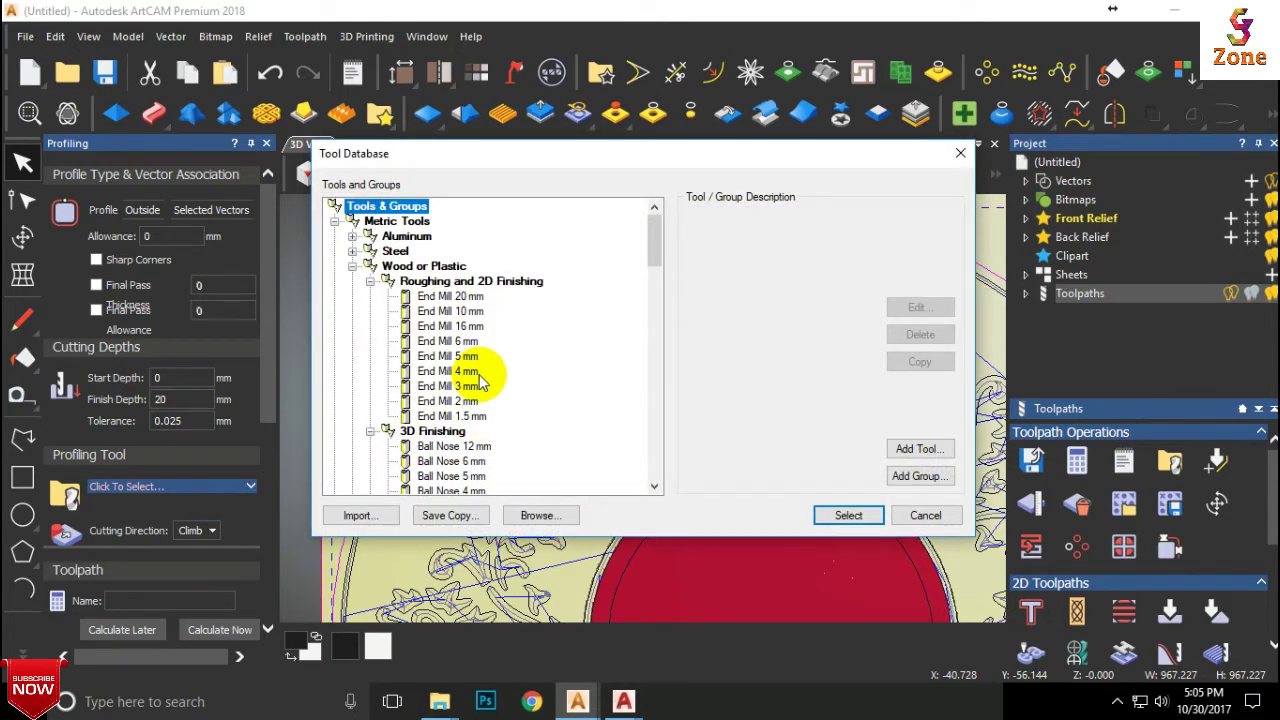
click(455, 341)
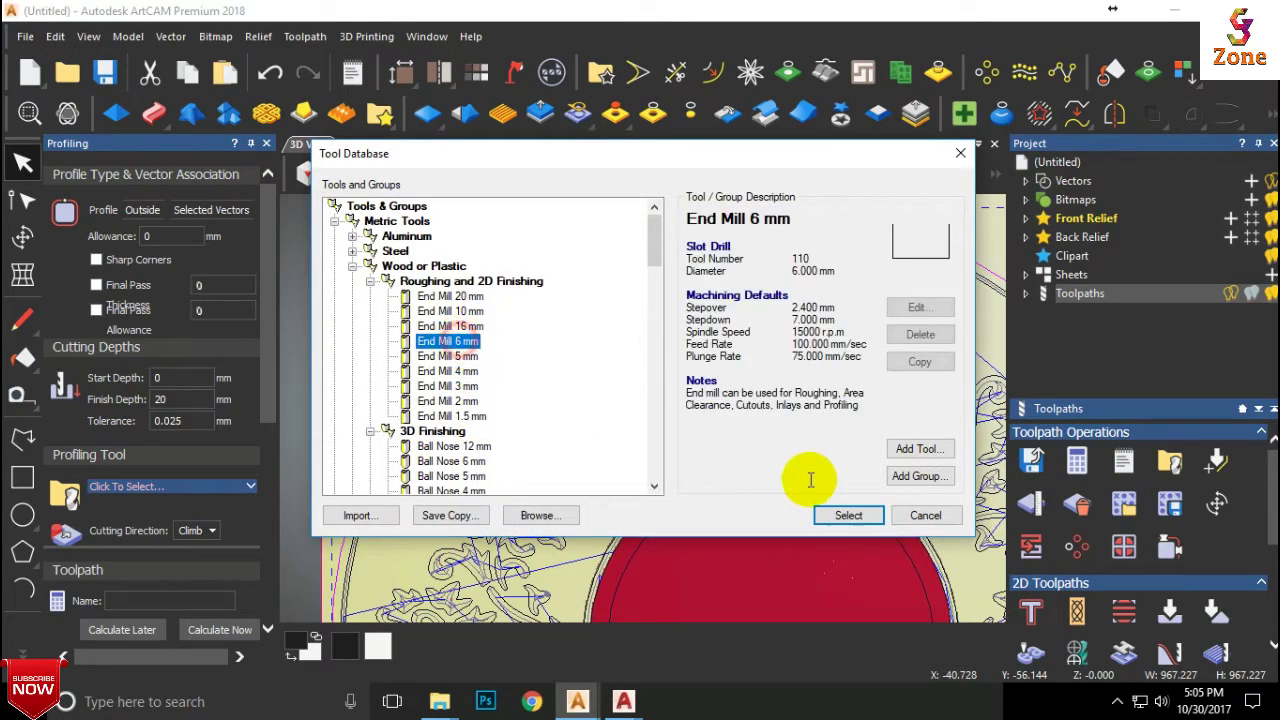
click(848, 515)
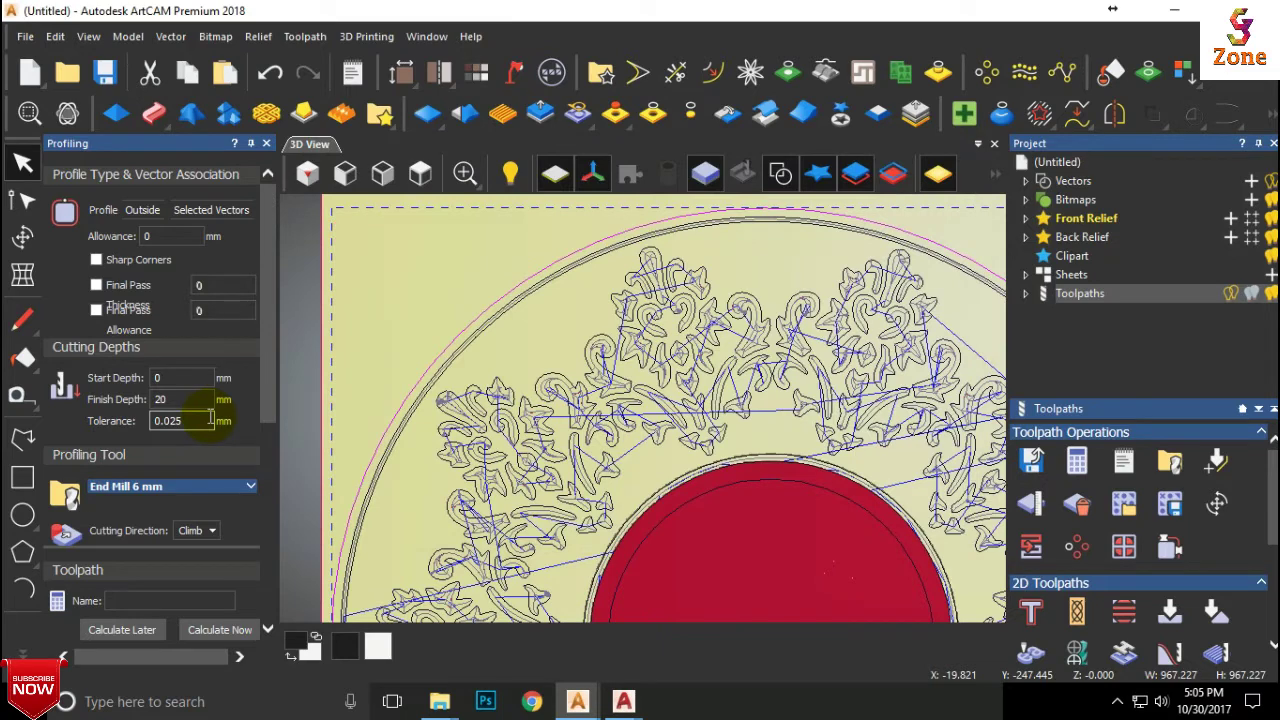
- Calculate the Profile toolpath for the outermost circle and close its settings
scroll(211, 424, down, 5)
scroll(211, 424, down, 5)
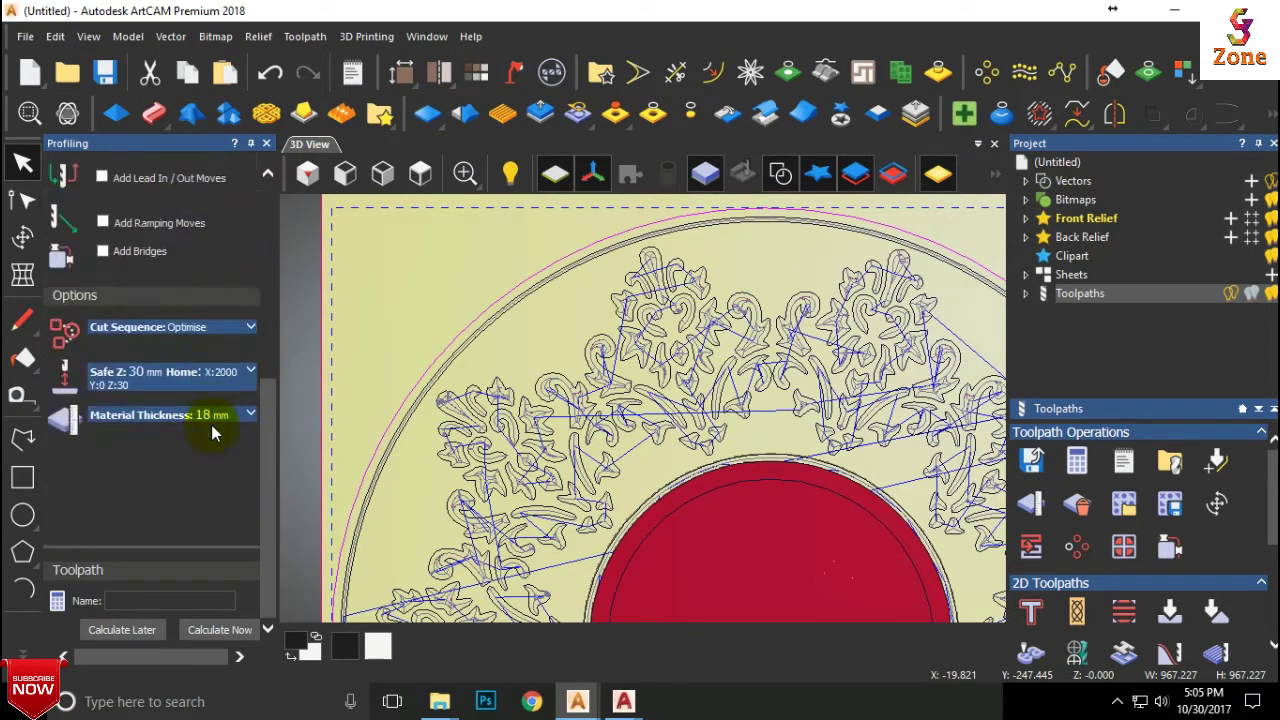
click(236, 631)
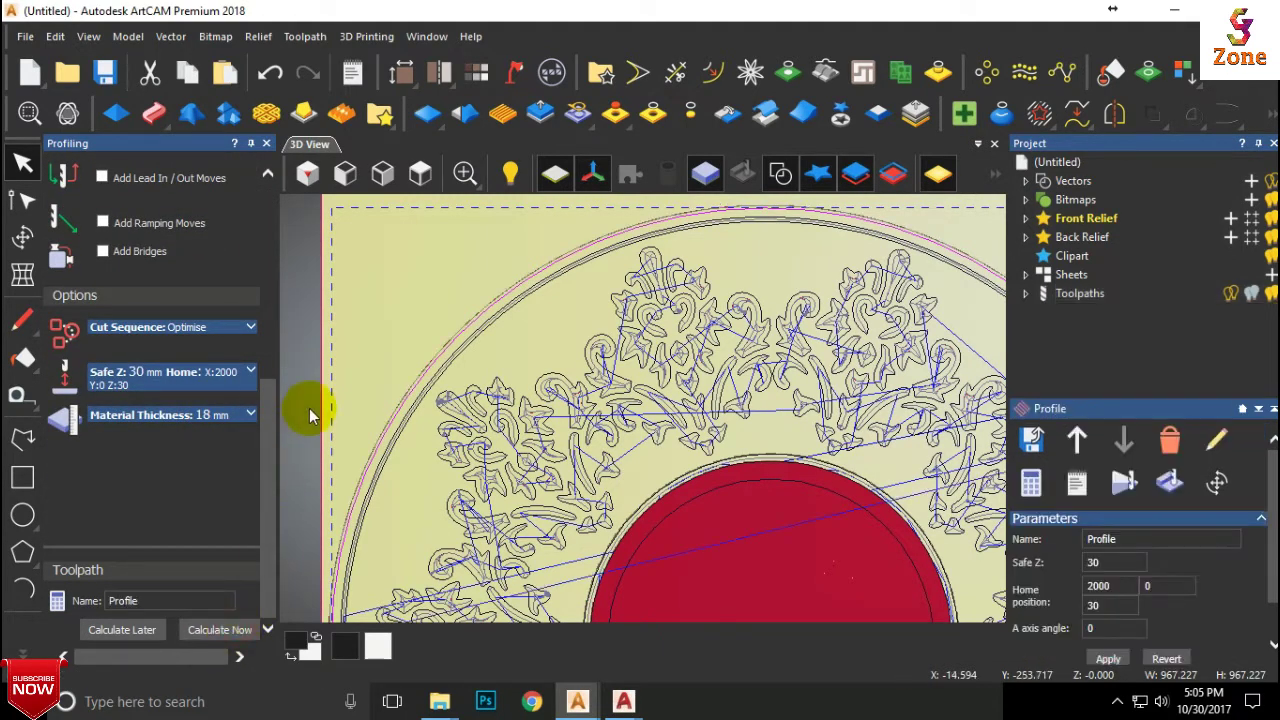
click(268, 143)
- Start simulating the V-Bit Carving toolpath on the whole model at standard resolution, with the block from 0 to -18 mm
scroll(334, 343, down, 5)
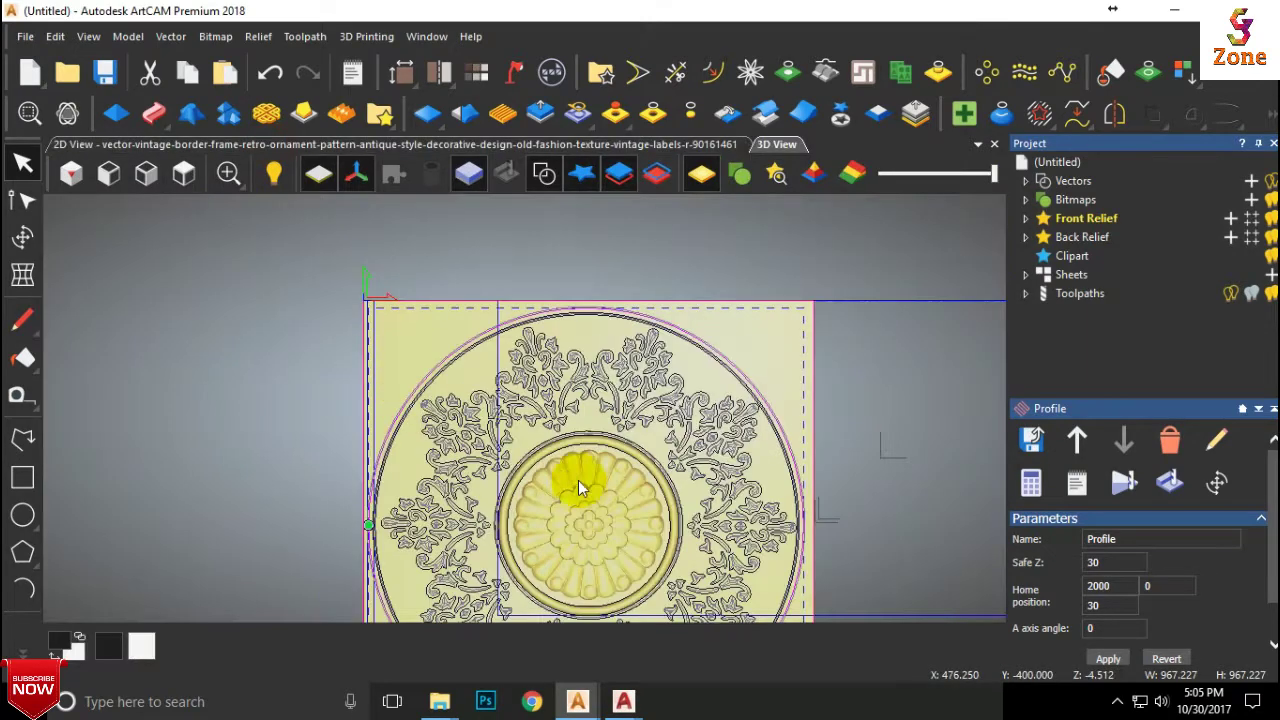
click(1025, 293)
click(1105, 314)
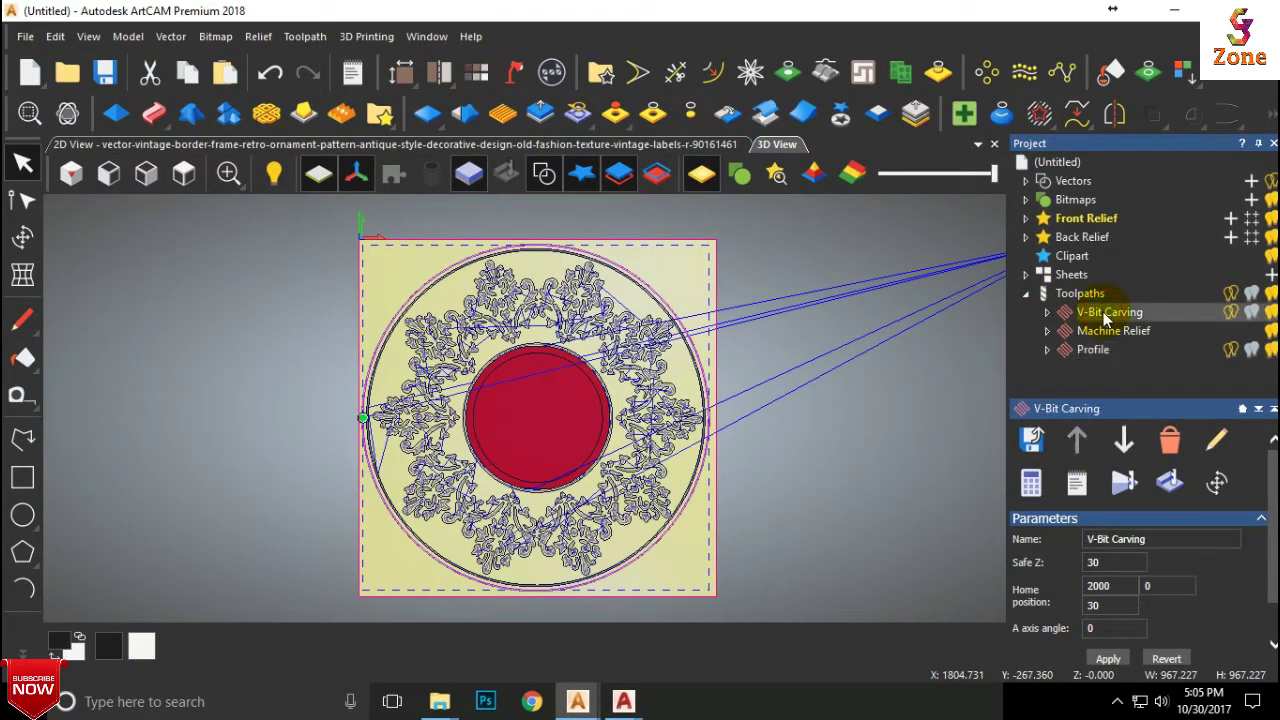
click(1124, 482)
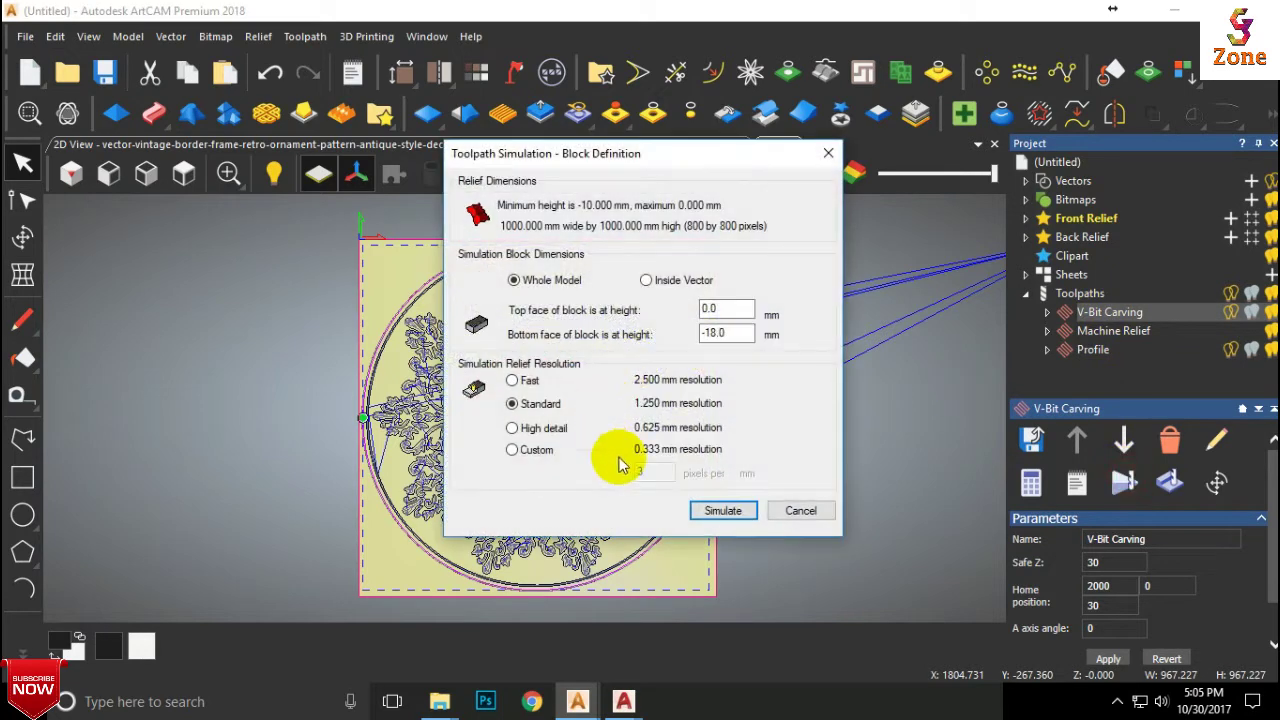
click(721, 510)
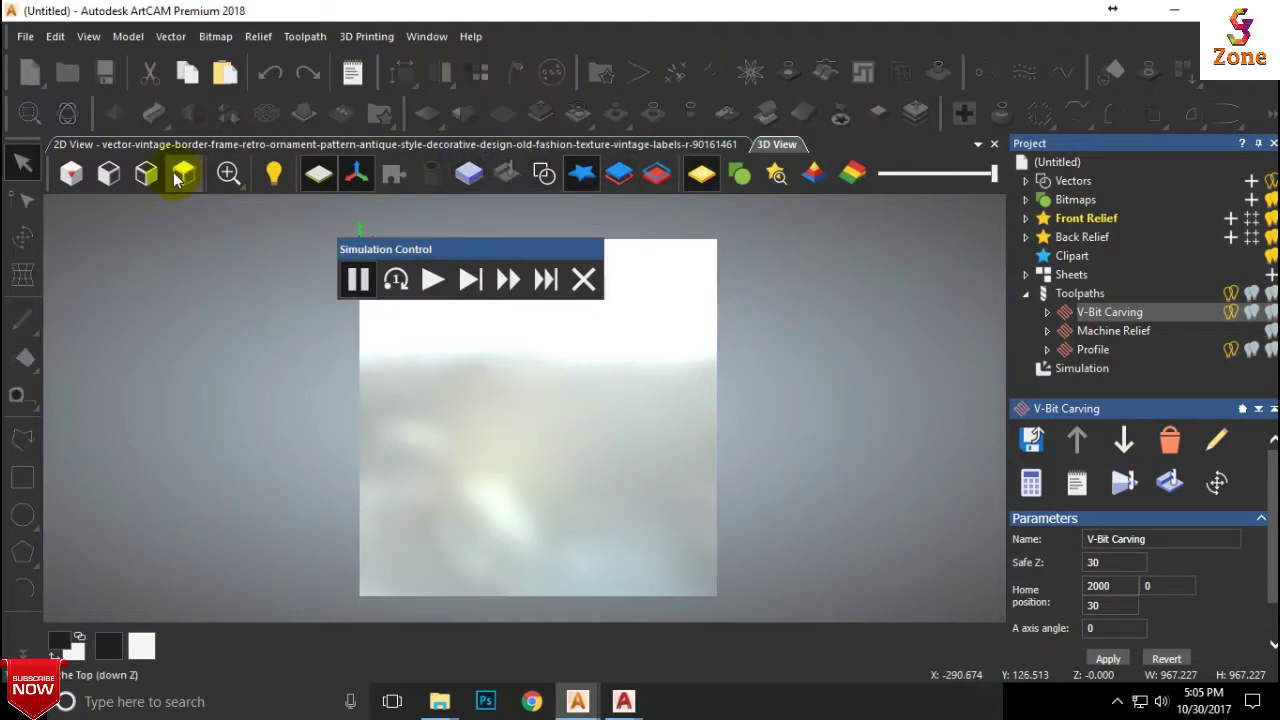
- Run the V-Bit Carving simulation at fast speed in isometric view and inspect the carved floral ring up close
click(70, 173)
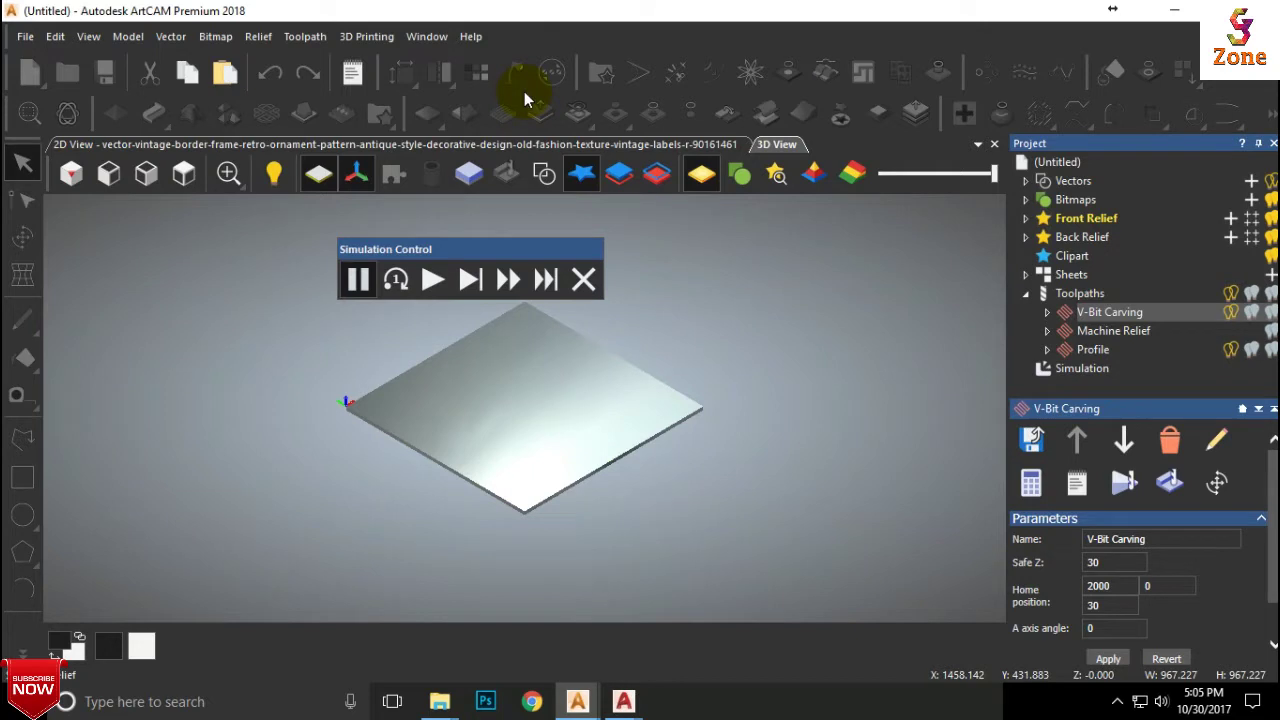
click(515, 284)
drag(445, 243, 250, 220)
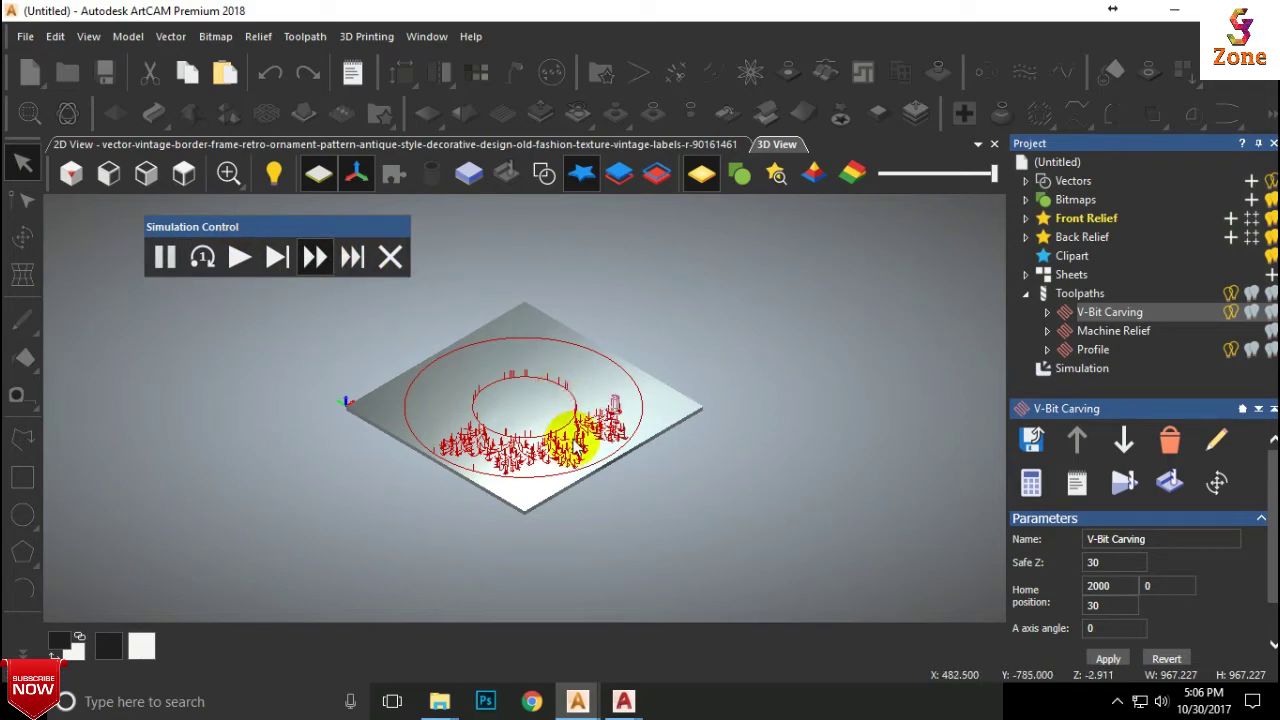
scroll(575, 445, up, 3)
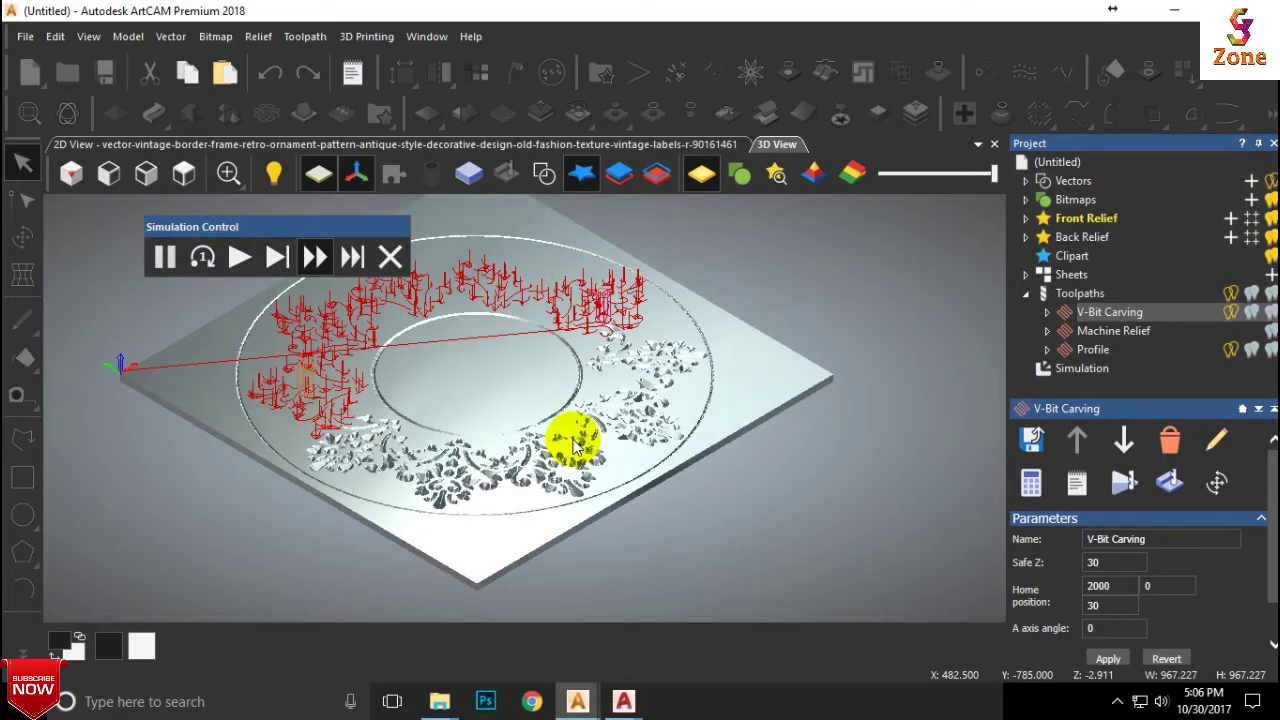
scroll(571, 446, down, 3)
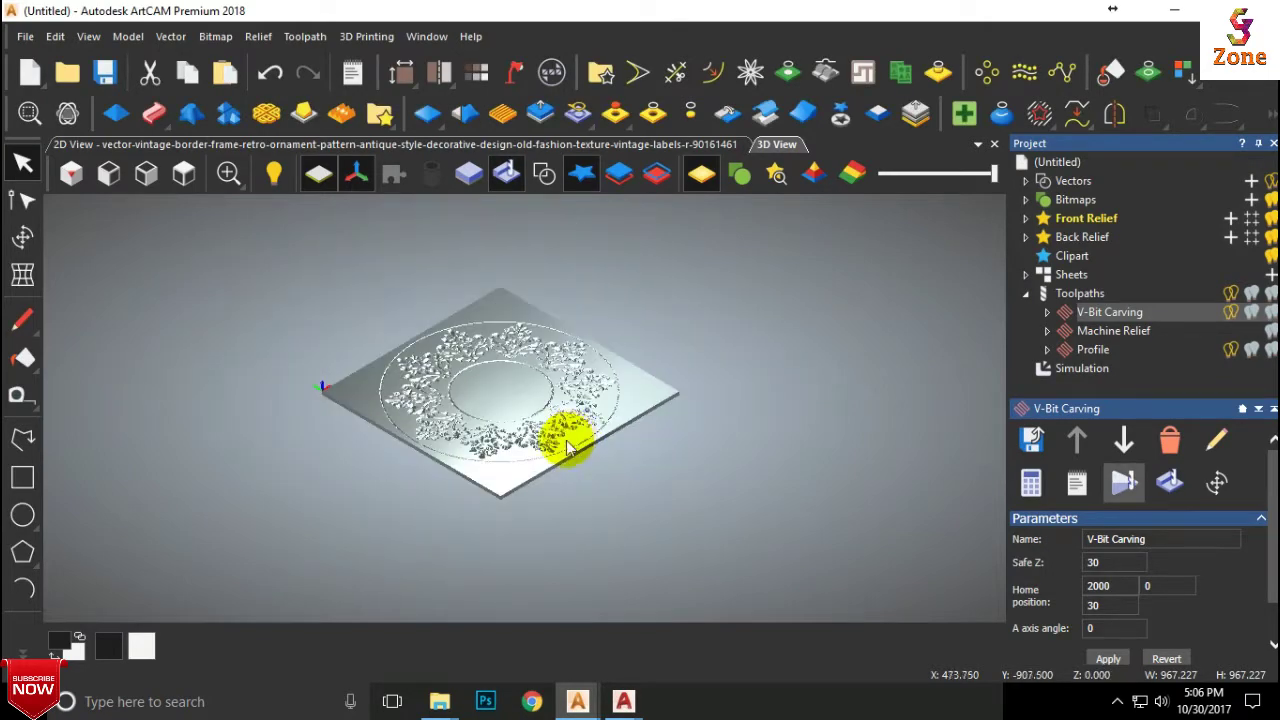
drag(571, 443, 501, 443)
scroll(496, 407, up, 4)
drag(589, 371, 741, 332)
scroll(252, 259, up, 5)
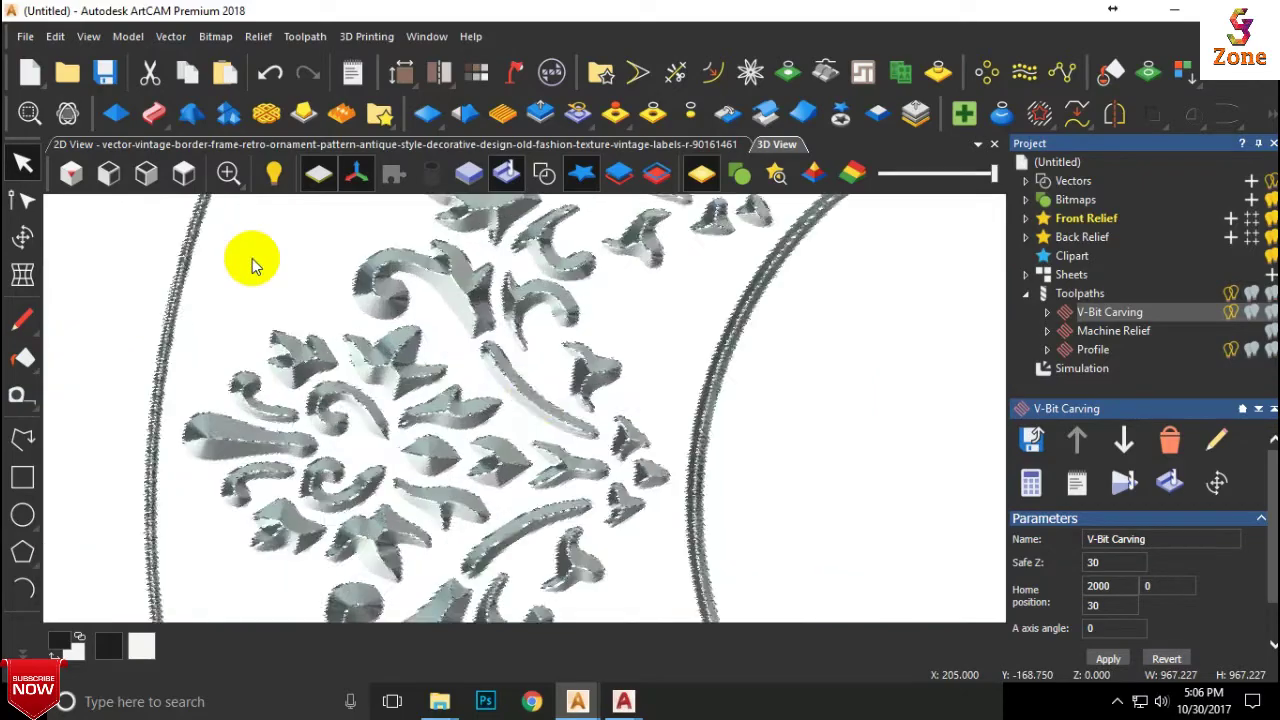
mouse_move(605, 430)
mouse_down()
mouse_move(606, 253)
mouse_move(646, 397)
mouse_move(730, 502)
mouse_move(777, 471)
mouse_up()
scroll(690, 430, down, 5)
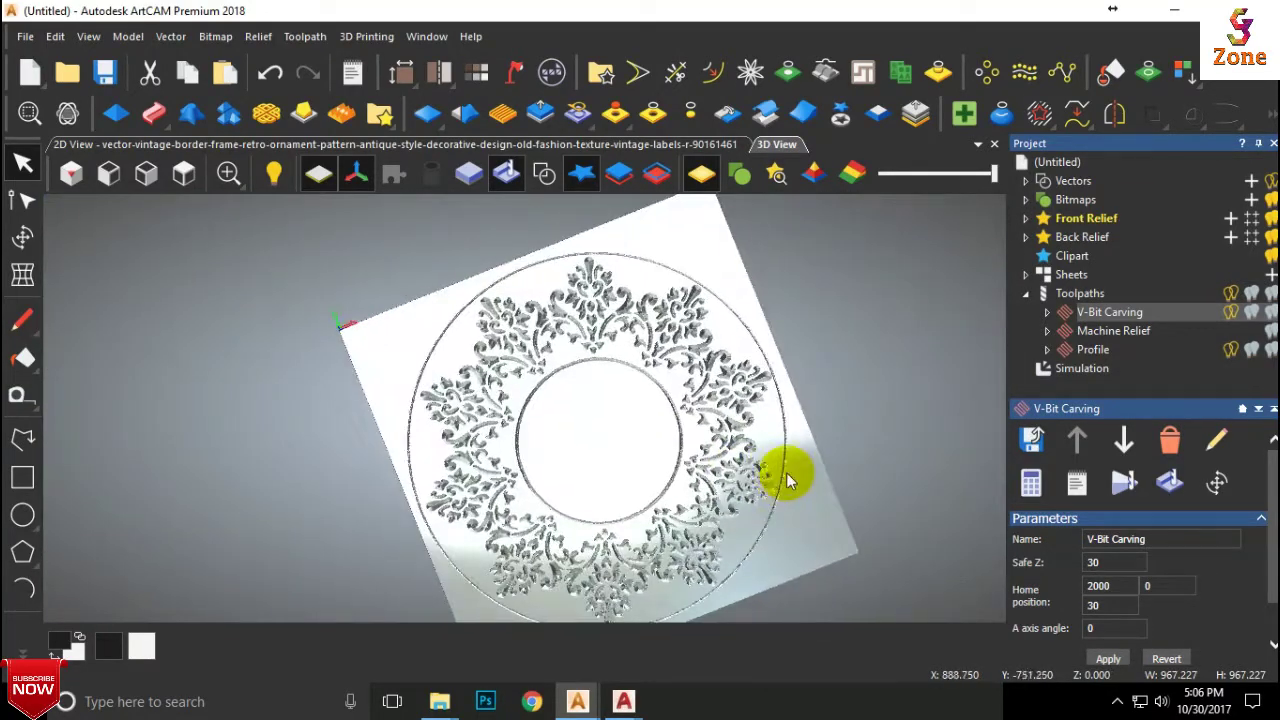
- Start the animated simulation of the Machine Relief toolpath at fast speed and watch the central rosette being cut
click(1112, 333)
click(1123, 482)
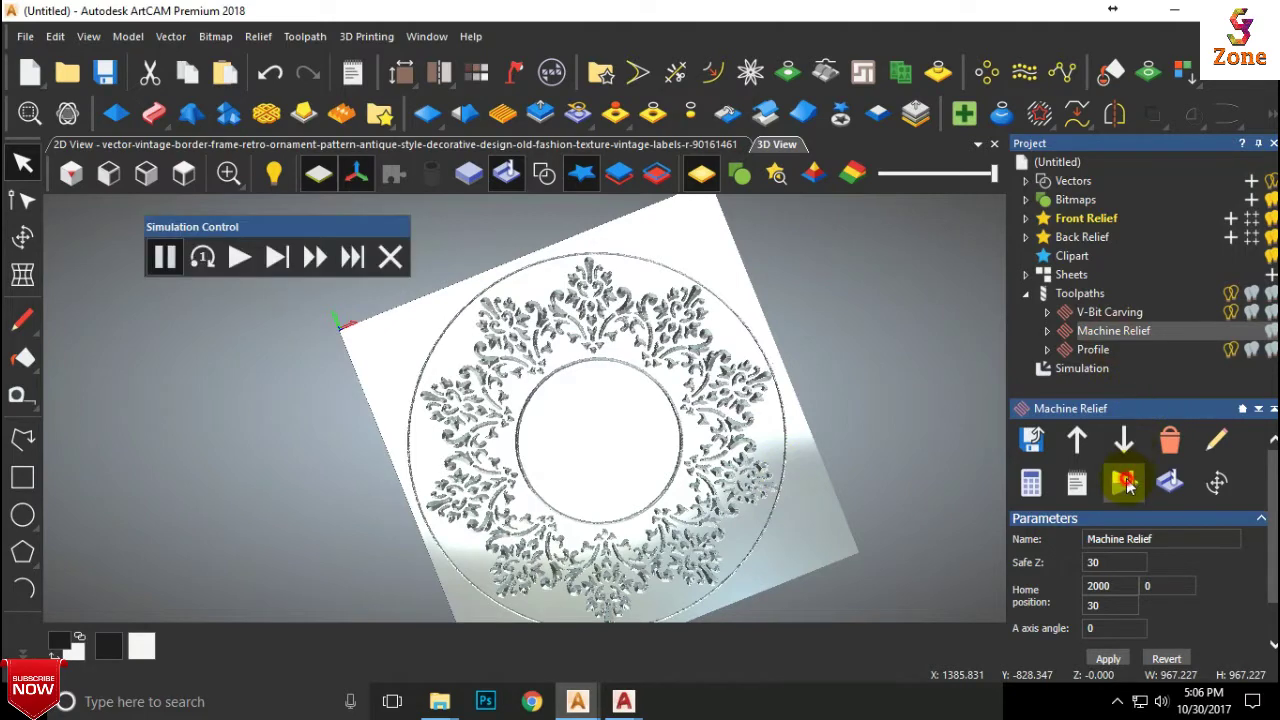
click(315, 257)
scroll(625, 517, up, 4)
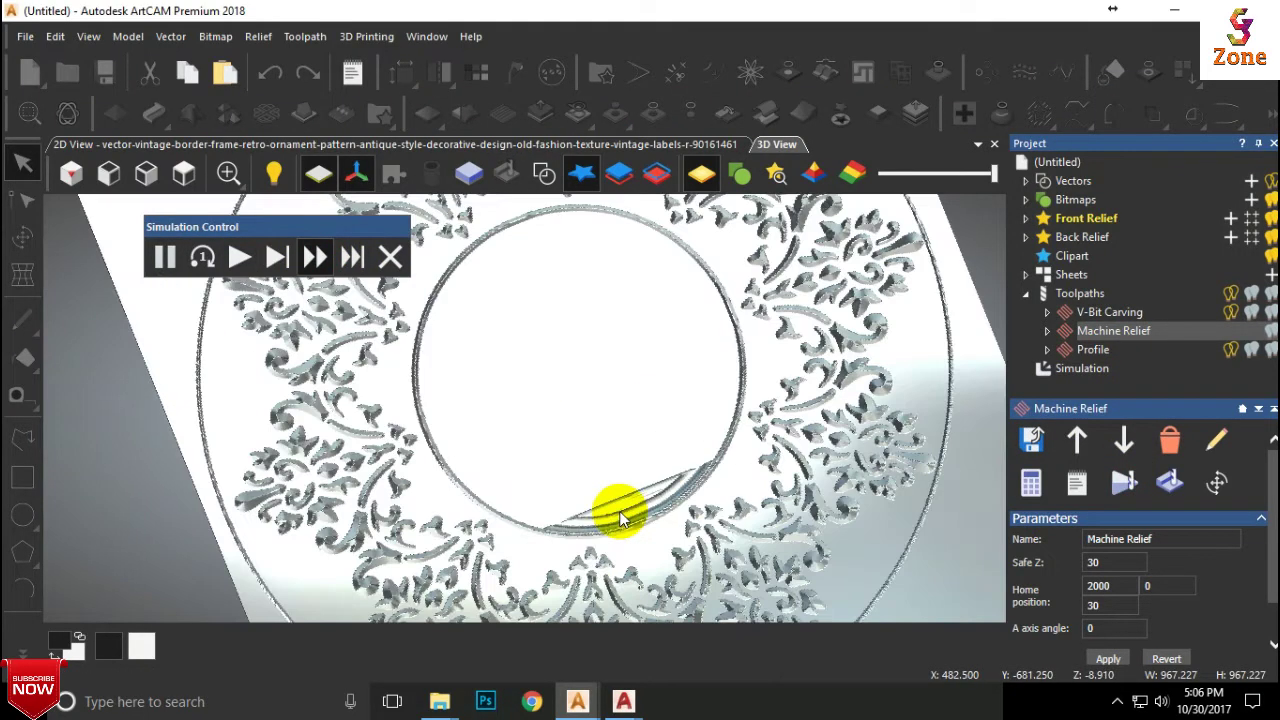
scroll(605, 507, up, 6)
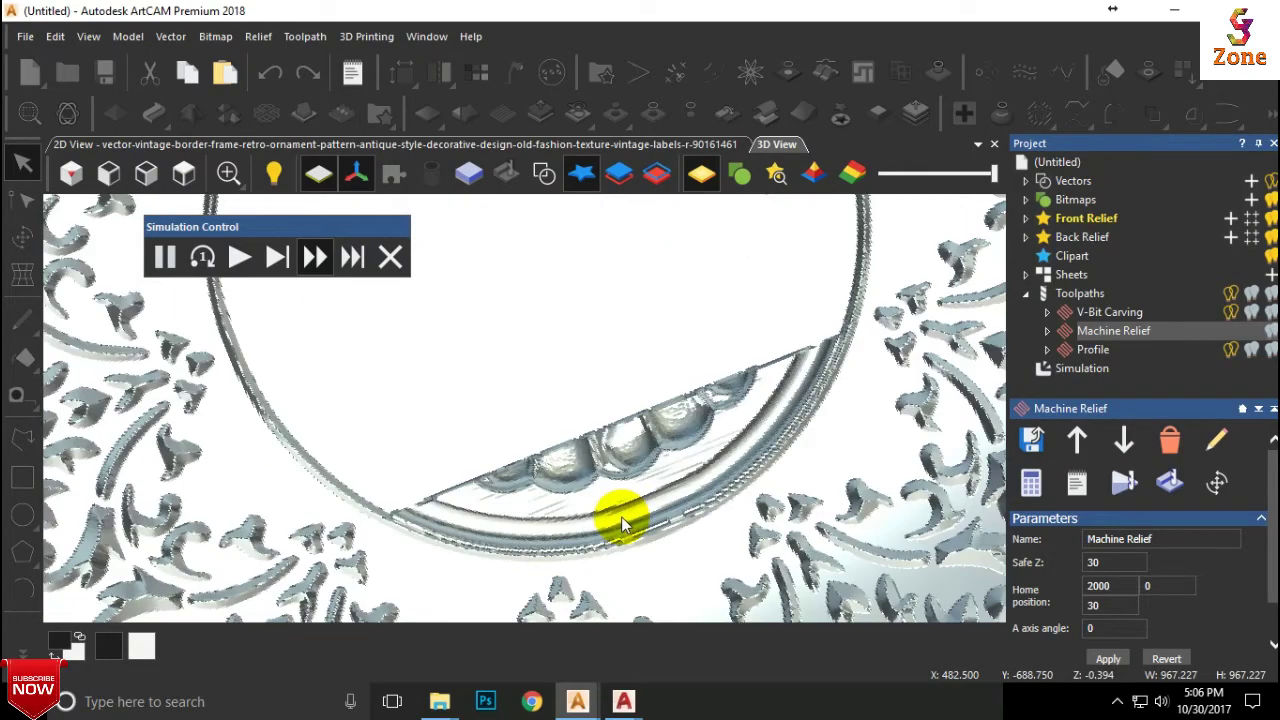
drag(734, 450, 560, 466)
scroll(733, 440, down, 5)
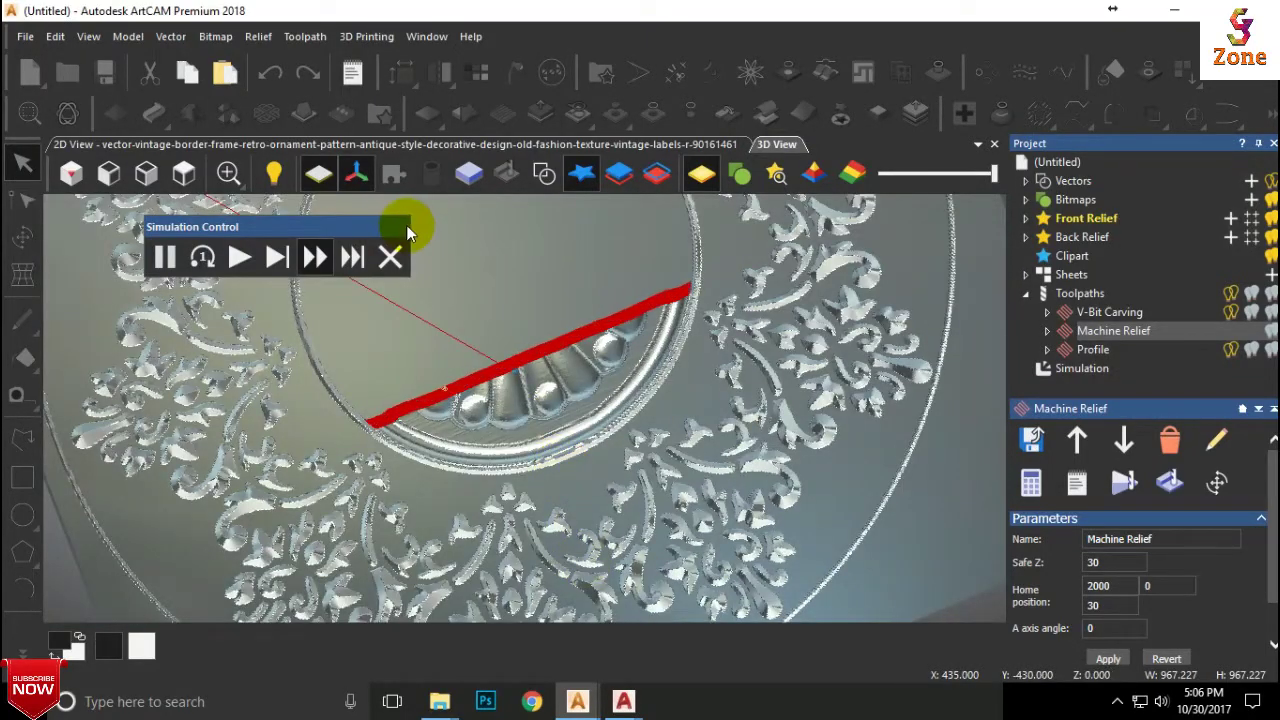
scroll(523, 404, down, 5)
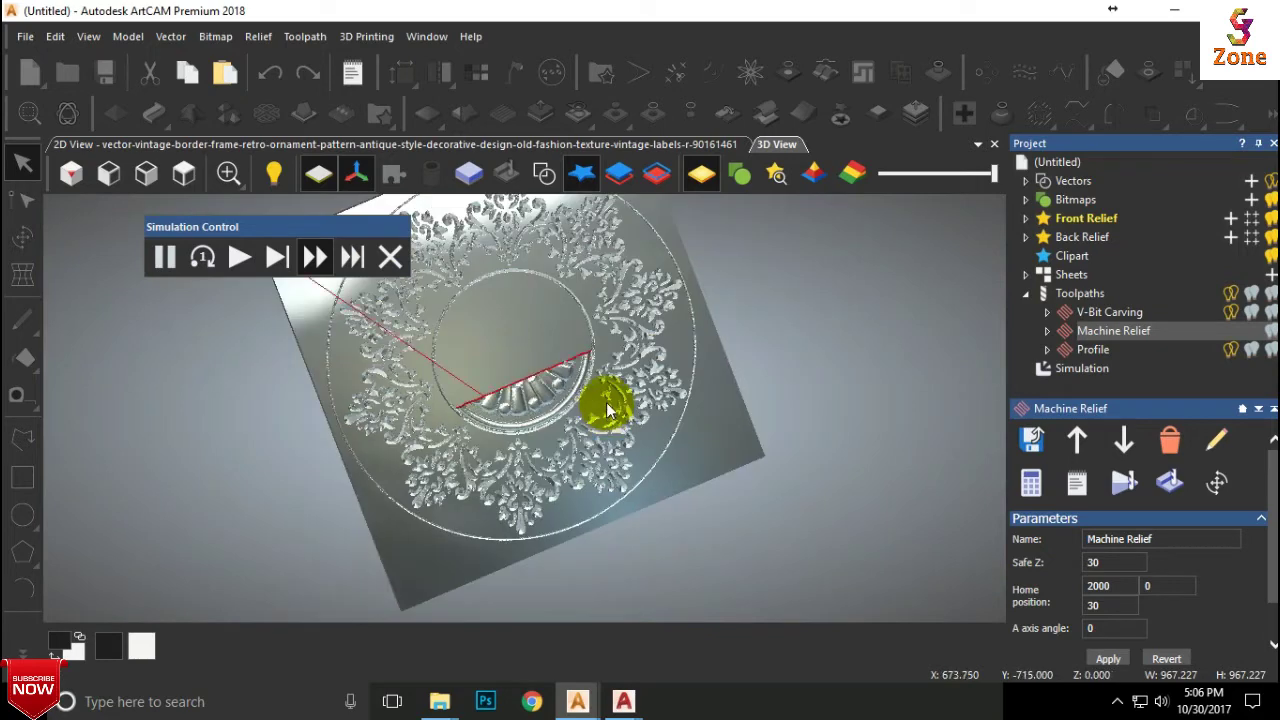
- Close the animated Machine Relief run and simulate that toolpath directly without animation
click(391, 257)
click(1170, 482)
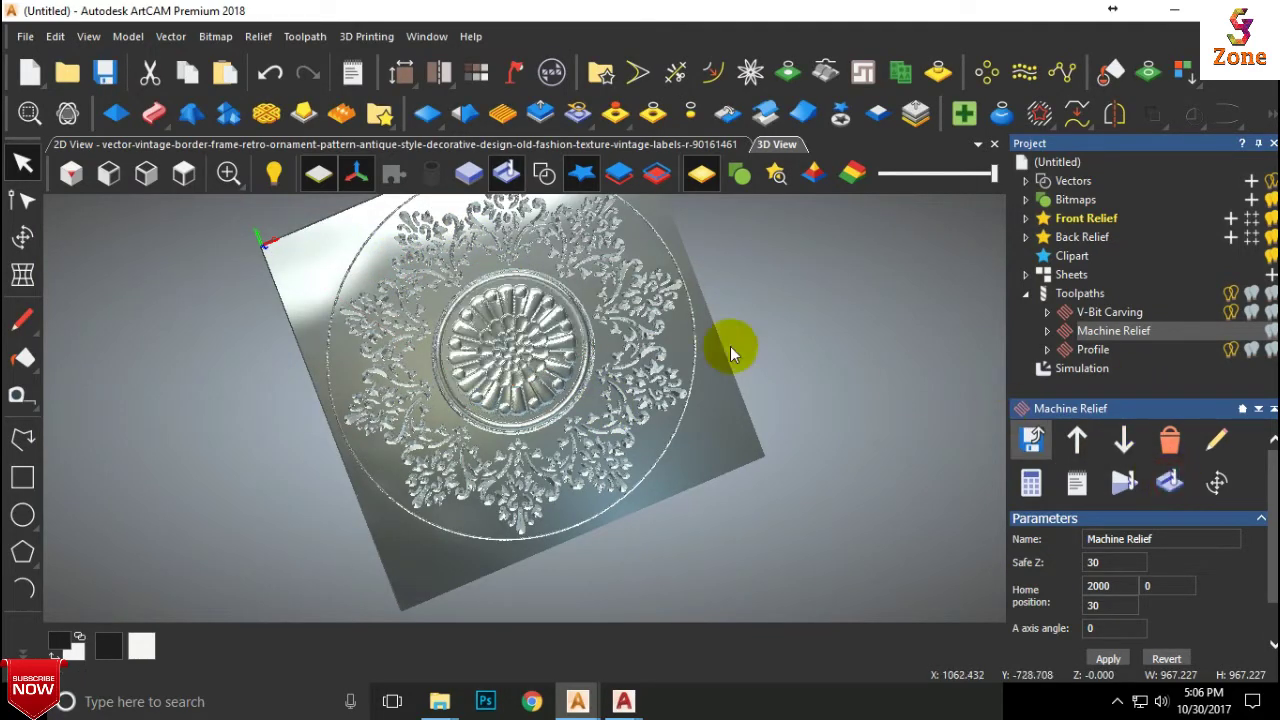
scroll(536, 363, up, 3)
drag(523, 314, 431, 326)
- Simulate the Profile toolpath without animation and check the block from the side, isometric and top views
click(1117, 364)
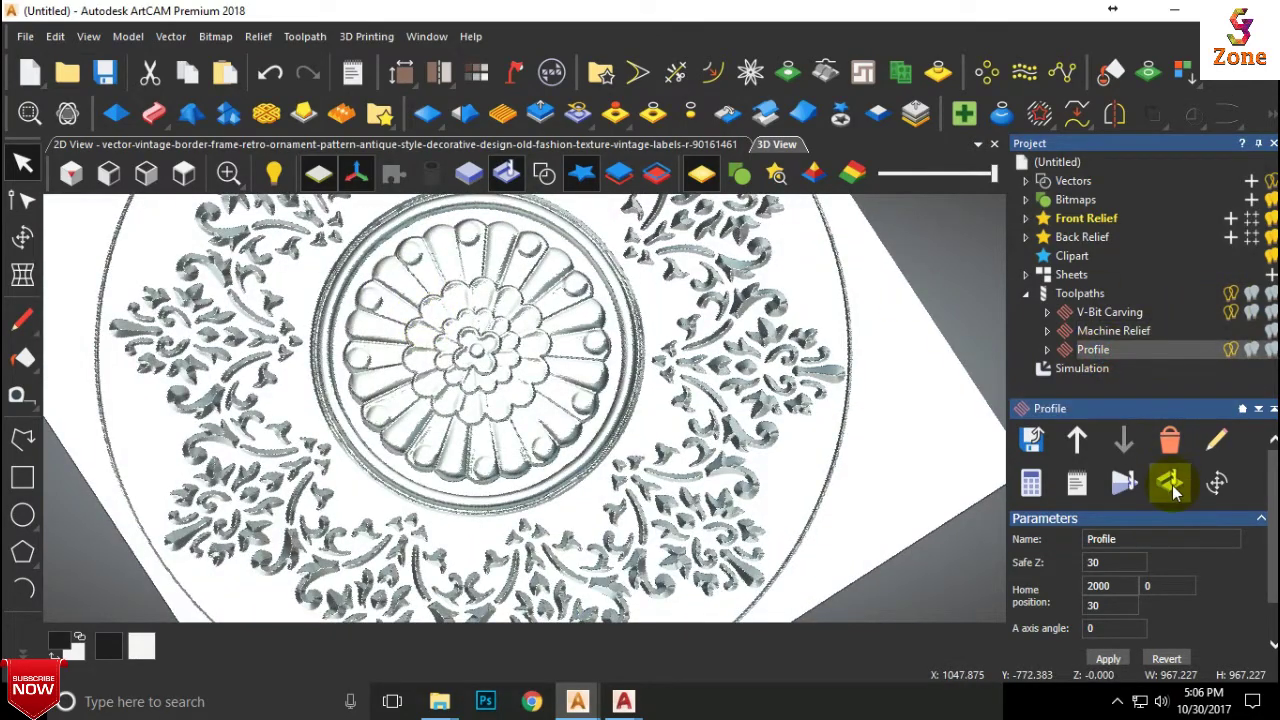
drag(543, 380, 585, 350)
click(108, 174)
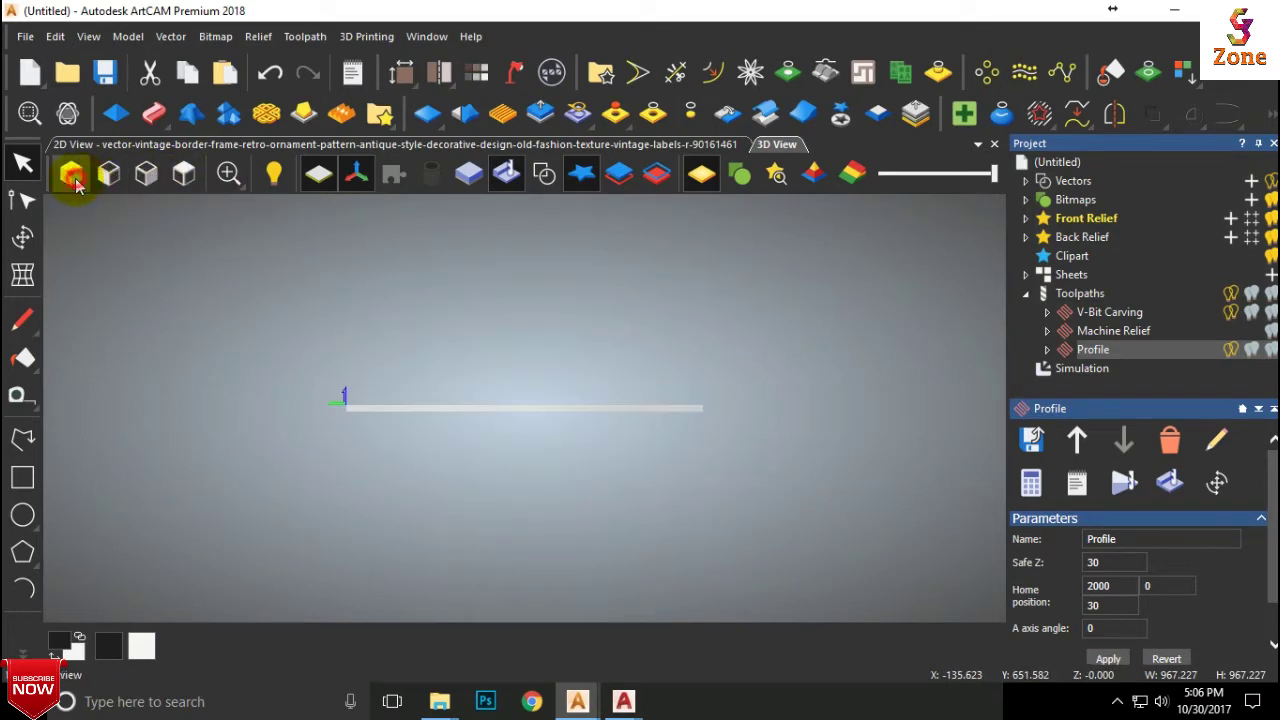
click(71, 174)
click(186, 175)
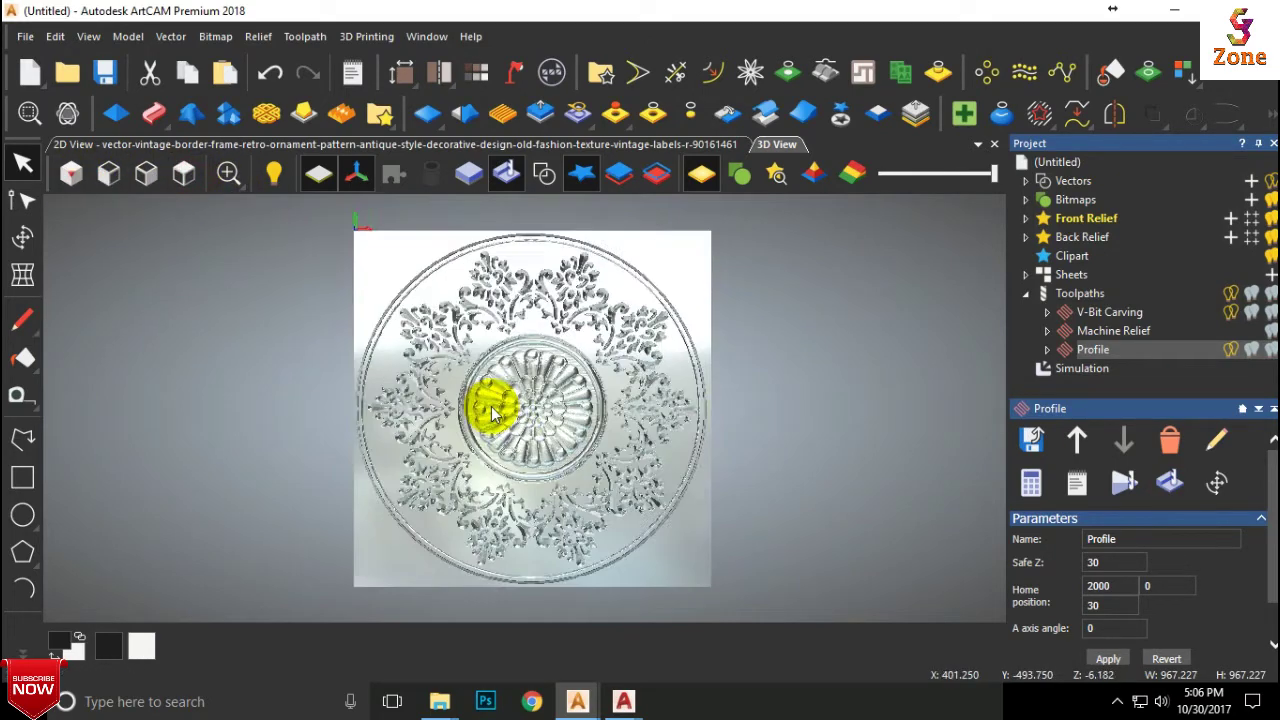
- Delete the simulation's waste material around the ornament by keeping only the picked disc
click(1069, 370)
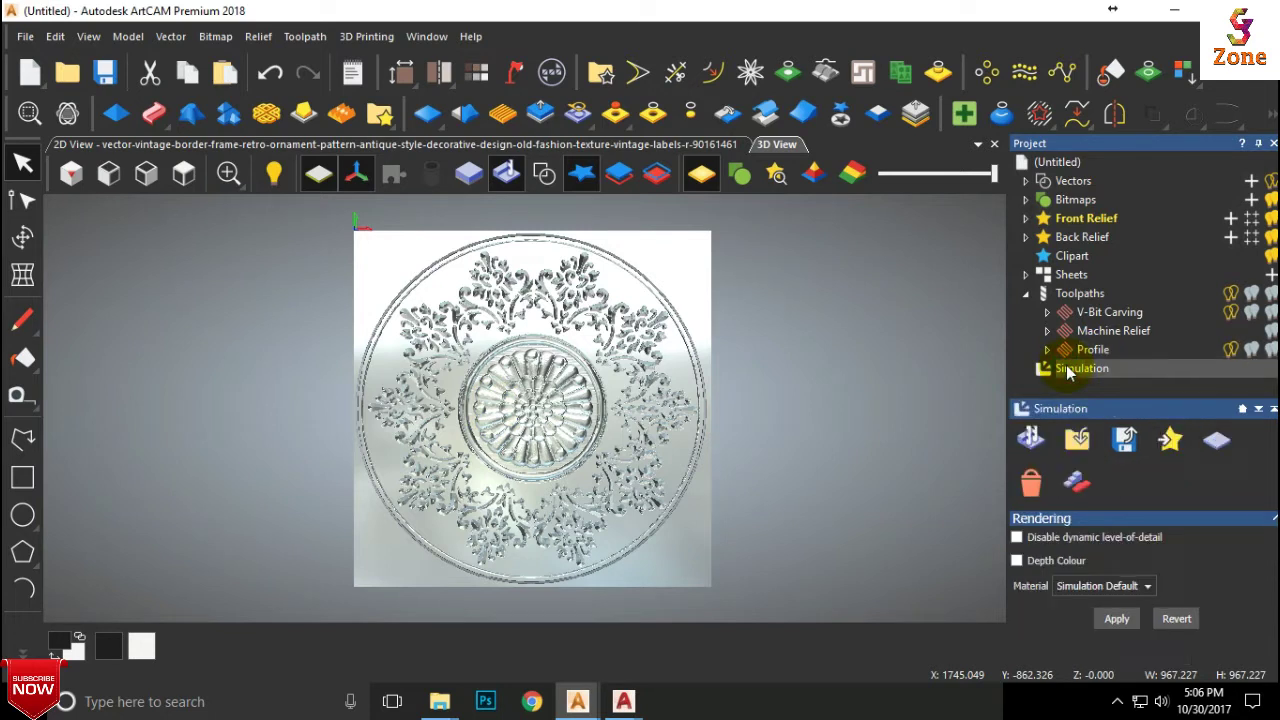
click(1078, 488)
click(1017, 283)
click(581, 340)
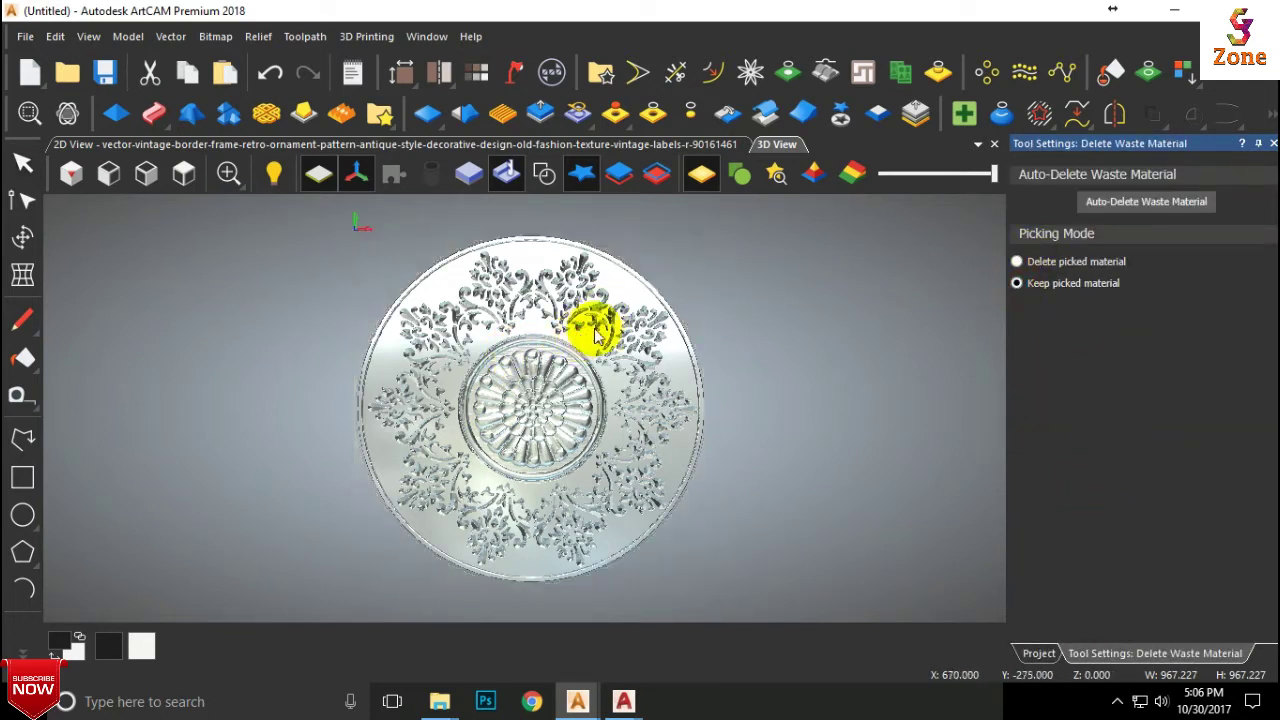
click(1272, 143)
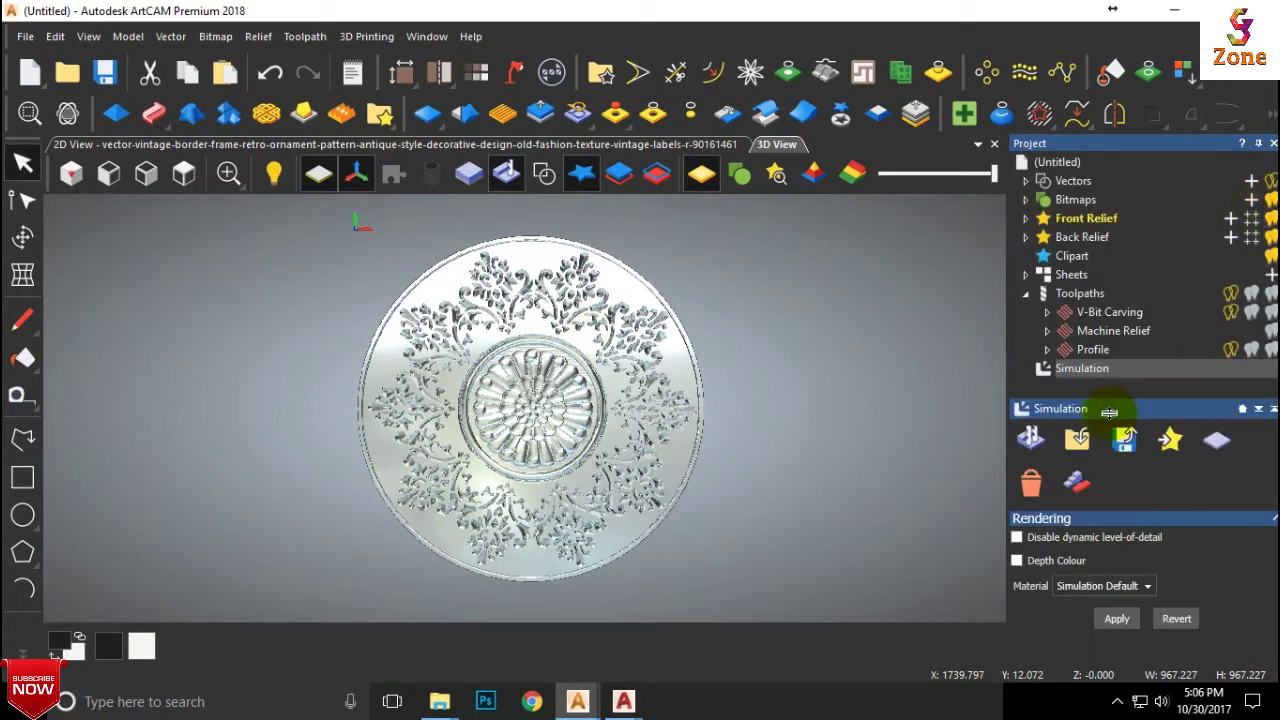
- Set the simulation's rendering material to Beech (H) and apply it
click(1090, 586)
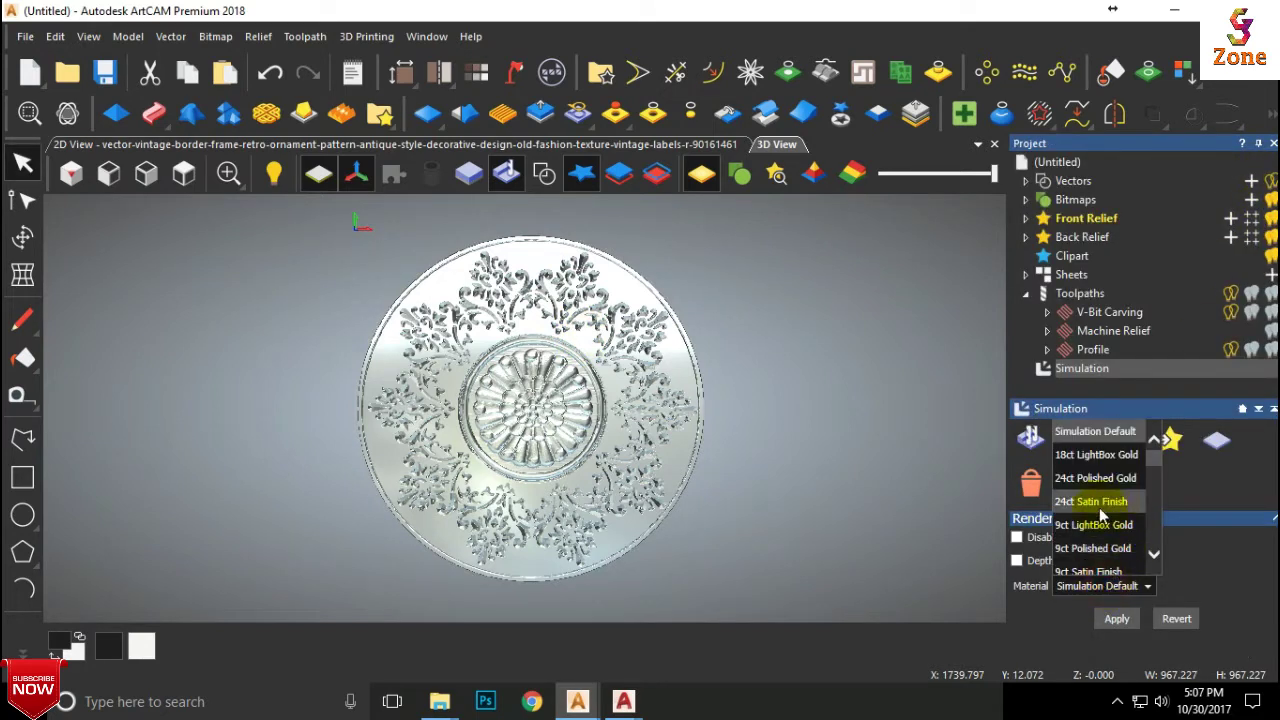
scroll(1100, 530, down, 3)
click(1095, 545)
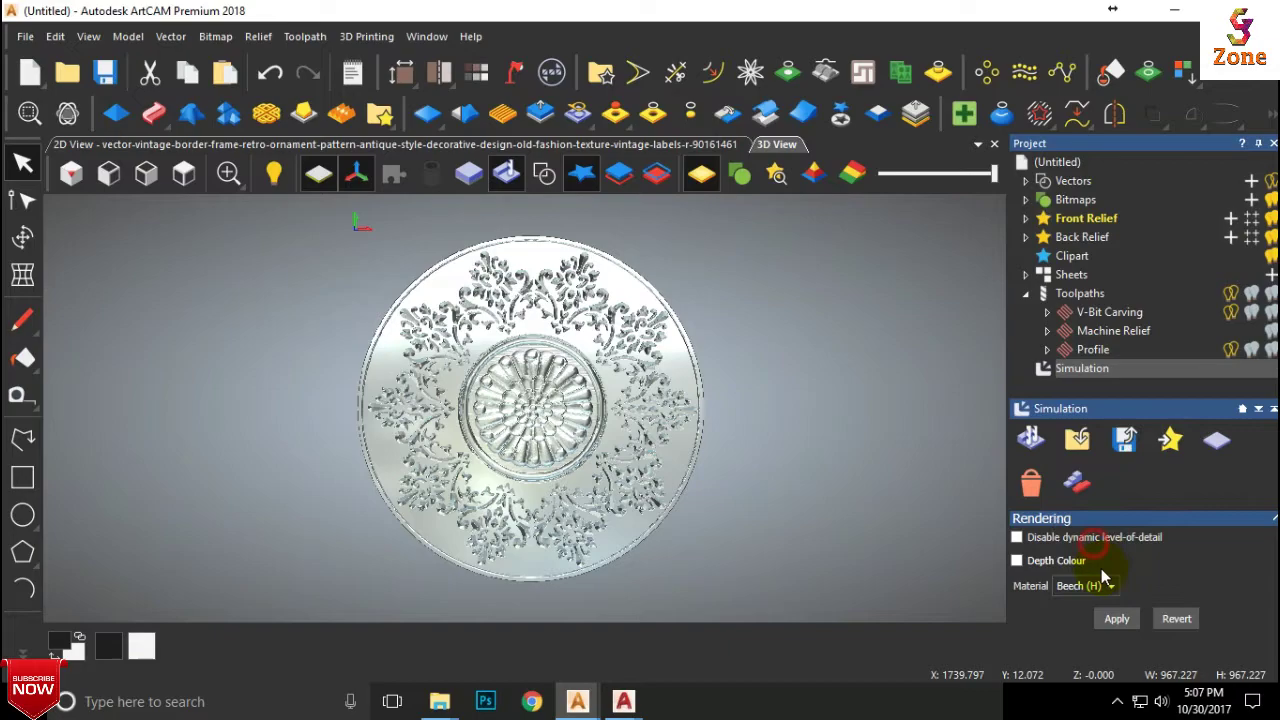
click(1116, 618)
- Examine the beech ornament's floral carving, rosette and outer edge up close, tilted and from the top
scroll(575, 457, up, 3)
scroll(587, 465, down, 1)
drag(587, 465, 663, 343)
scroll(500, 393, up, 5)
drag(510, 391, 580, 452)
scroll(577, 394, down, 5)
scroll(510, 289, up, 5)
scroll(510, 289, down, 4)
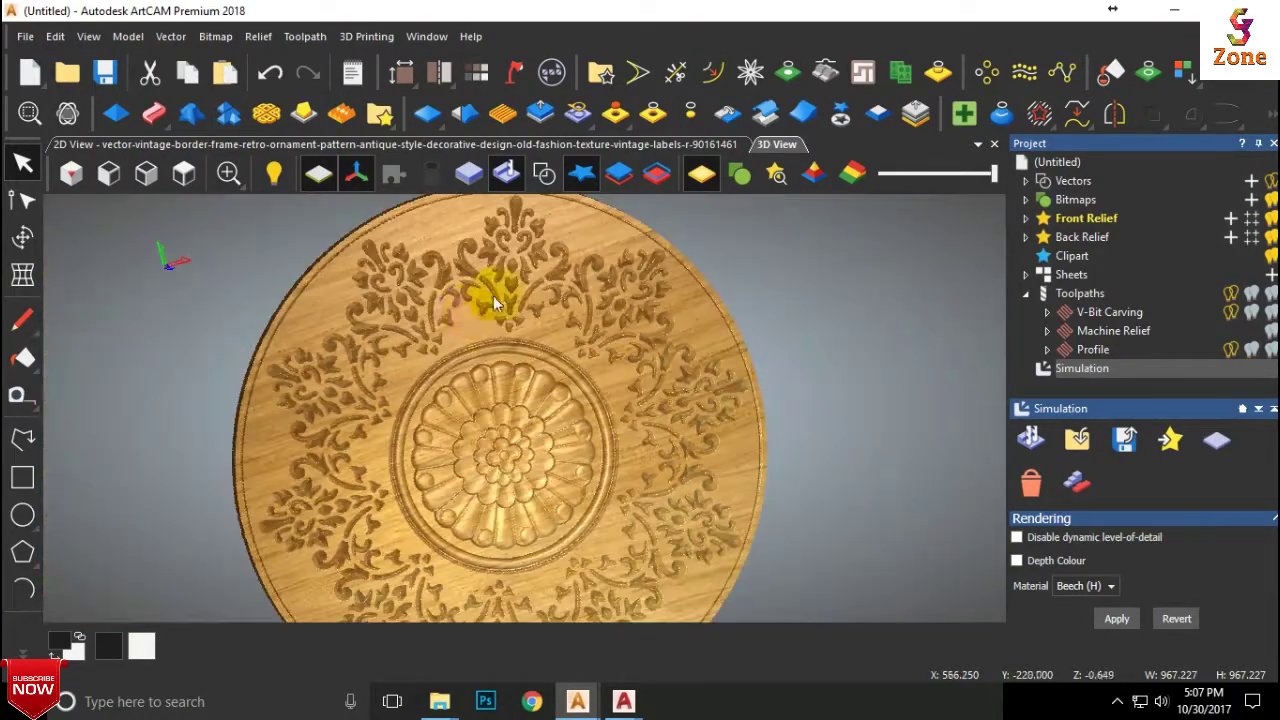
drag(508, 289, 456, 287)
scroll(282, 331, up, 5)
drag(345, 309, 329, 213)
scroll(329, 213, up, 2)
scroll(329, 213, down, 6)
scroll(520, 400, down, 3)
drag(643, 429, 561, 539)
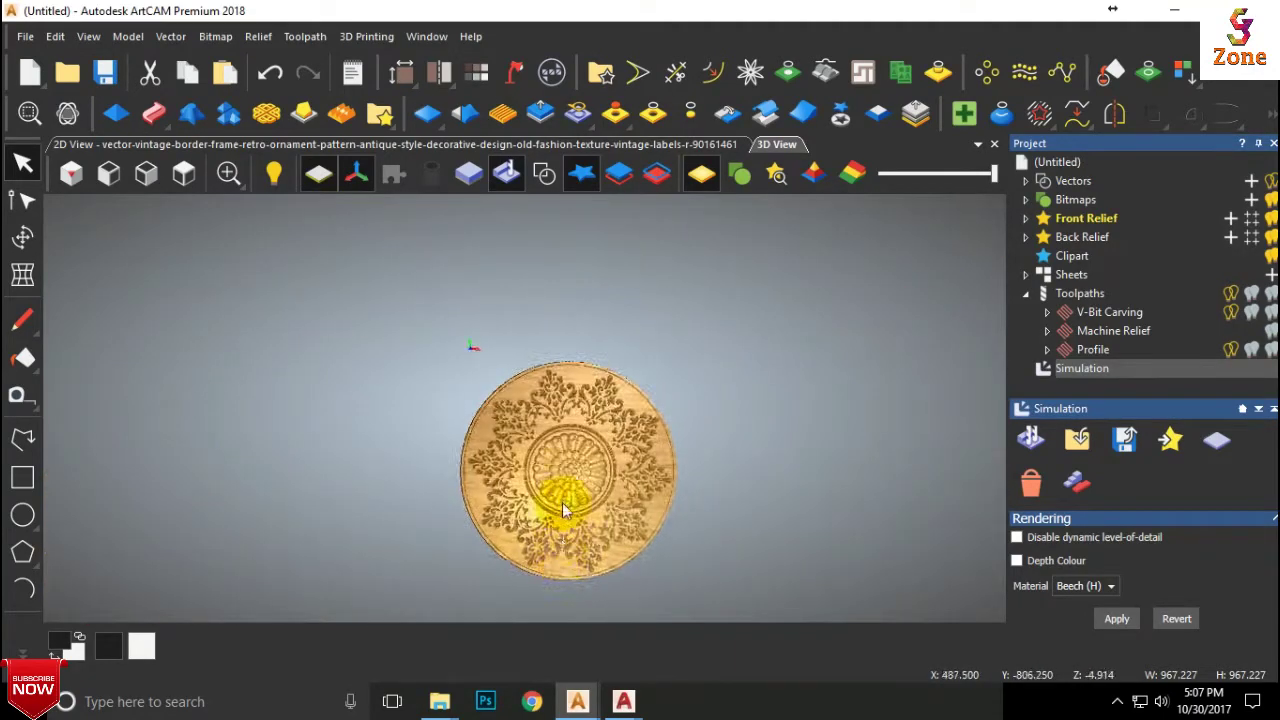
scroll(561, 539, up, 1)
click(185, 172)
scroll(558, 425, up, 2)
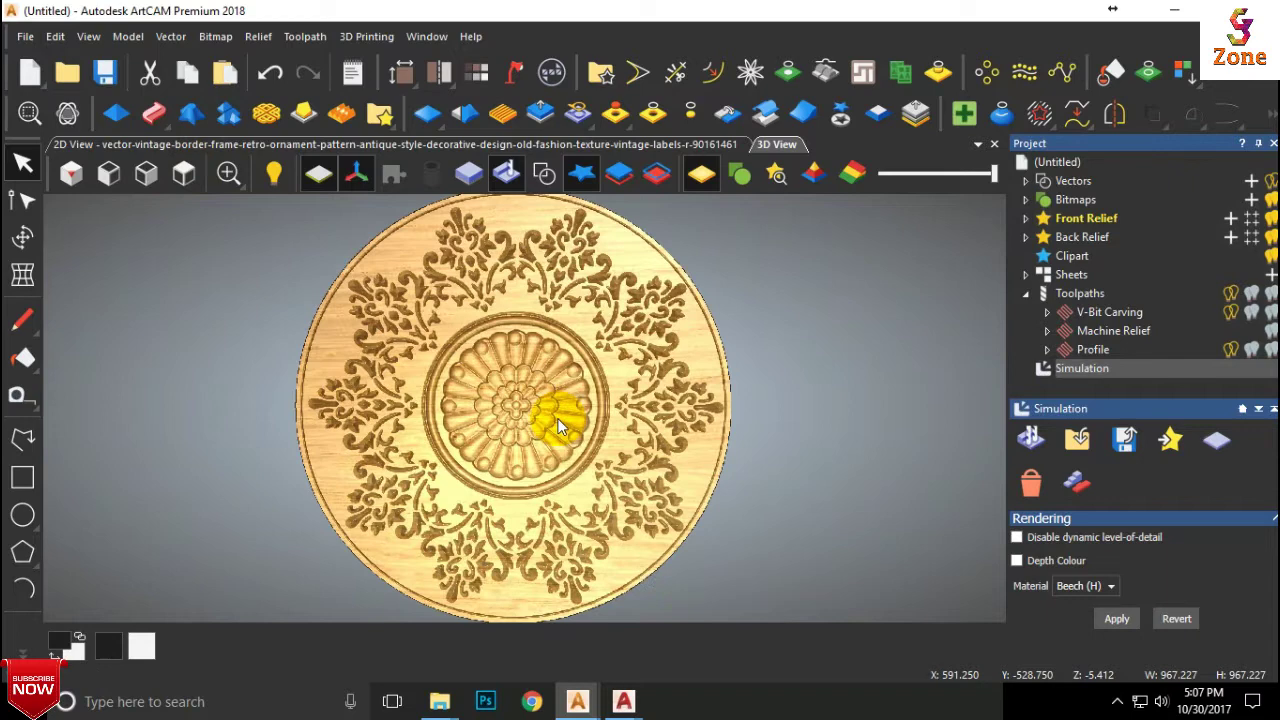
scroll(558, 425, down, 1)
scroll(571, 430, up, 2)
scroll(571, 430, down, 2)
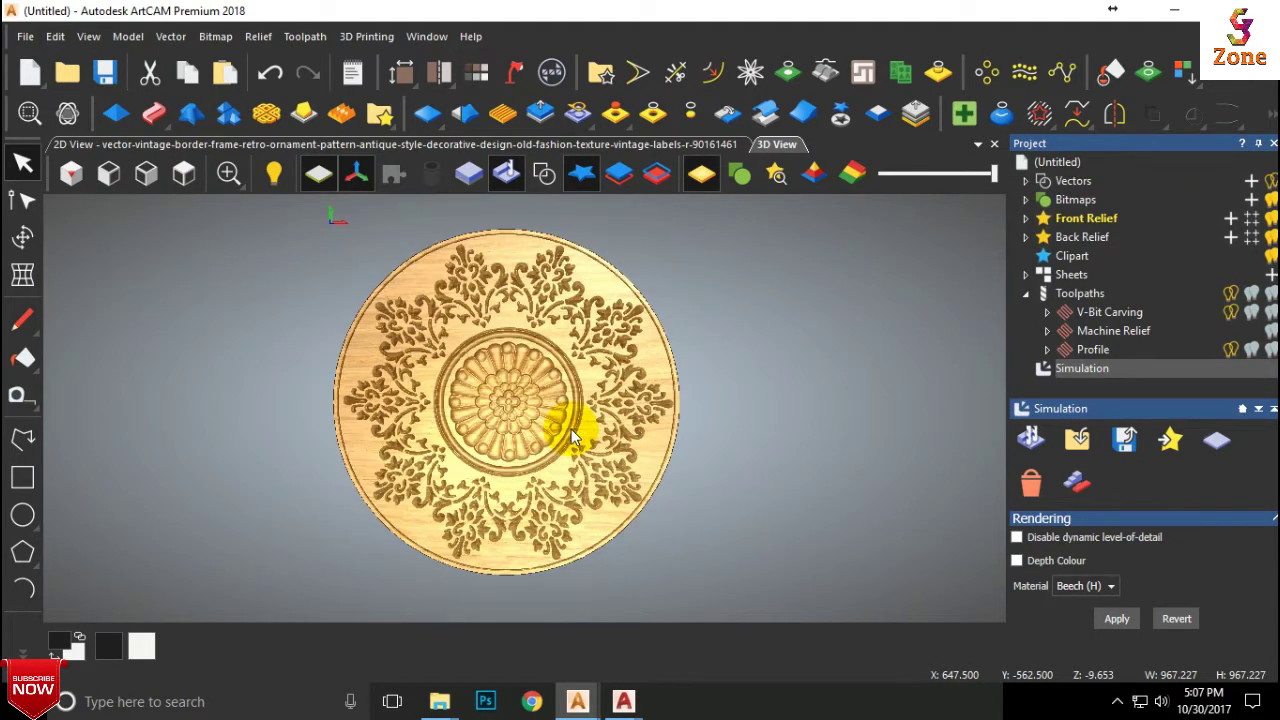
- Enable Depth Colour for the simulation, apply it and view the coloured carving at an angle
scroll(572, 436, up, 1)
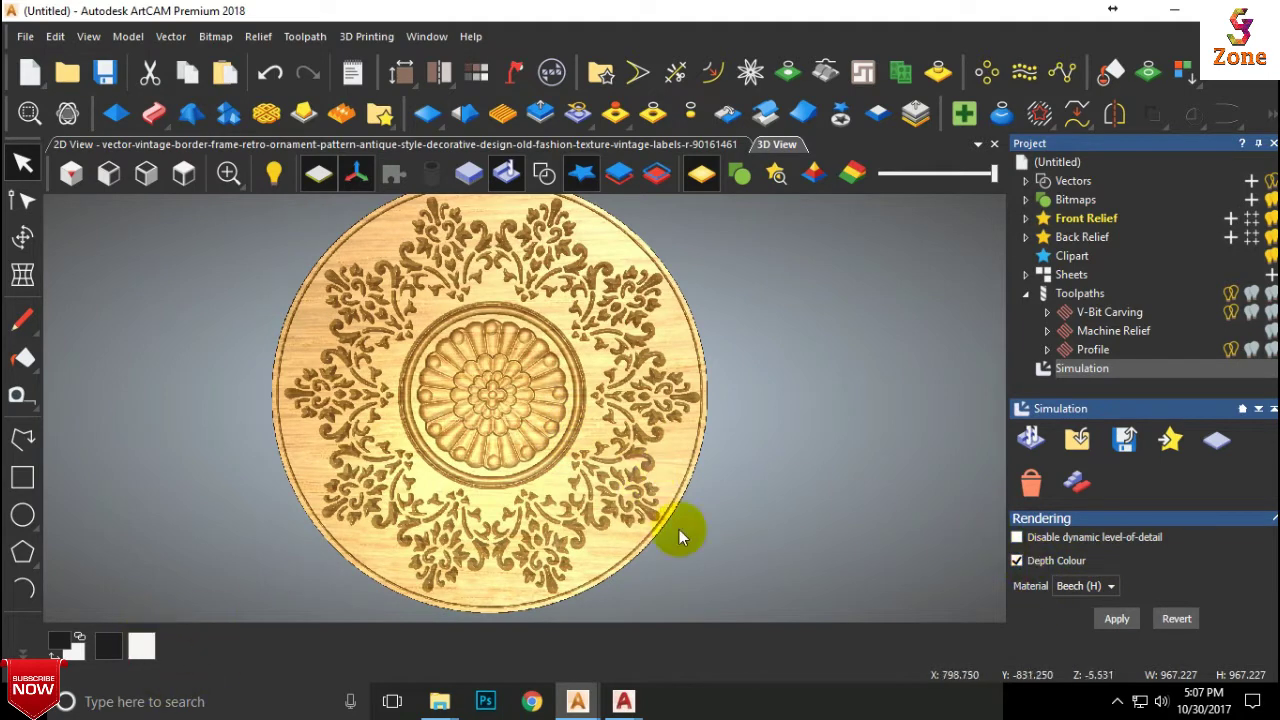
click(1112, 619)
drag(492, 437, 600, 315)
scroll(431, 361, up, 3)
scroll(430, 361, down, 2)
mouse_move(576, 473)
mouse_down()
mouse_move(576, 444)
mouse_move(568, 472)
mouse_up()
scroll(568, 446, down, 2)
scroll(563, 477, up, 2)
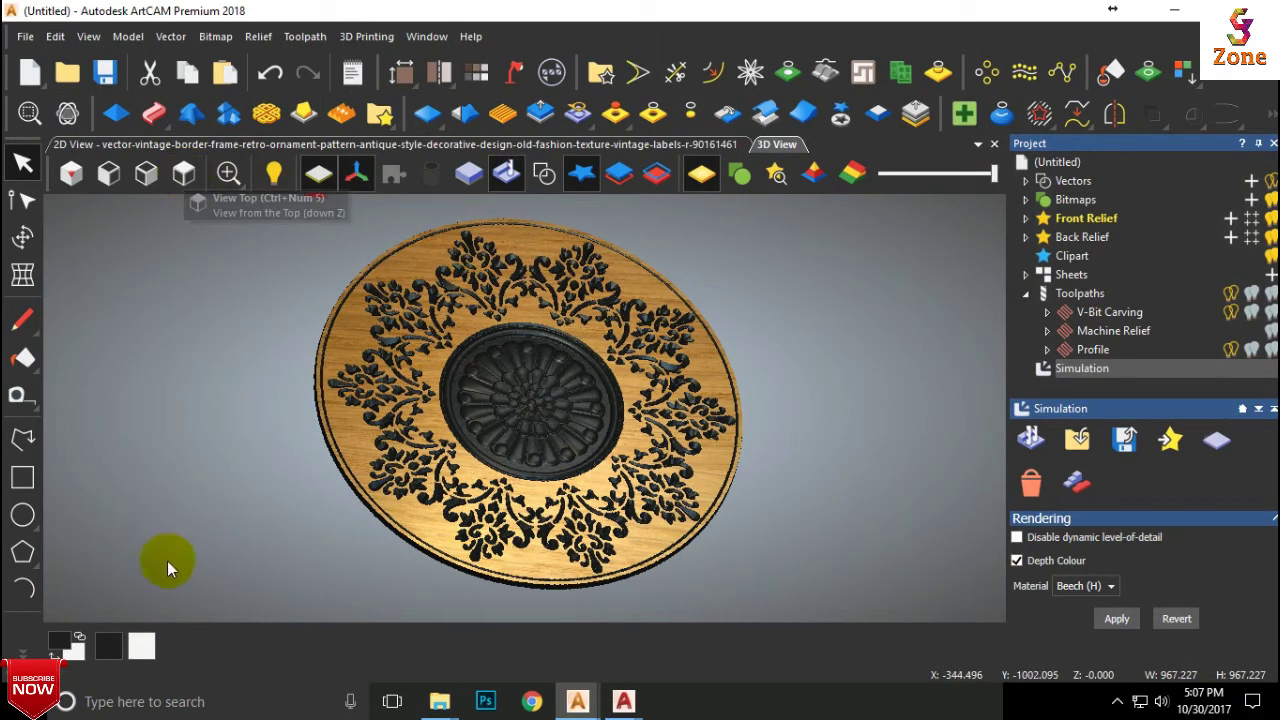
- Try white as the carving's depth colour and check it in isometric and top views
click(142, 643)
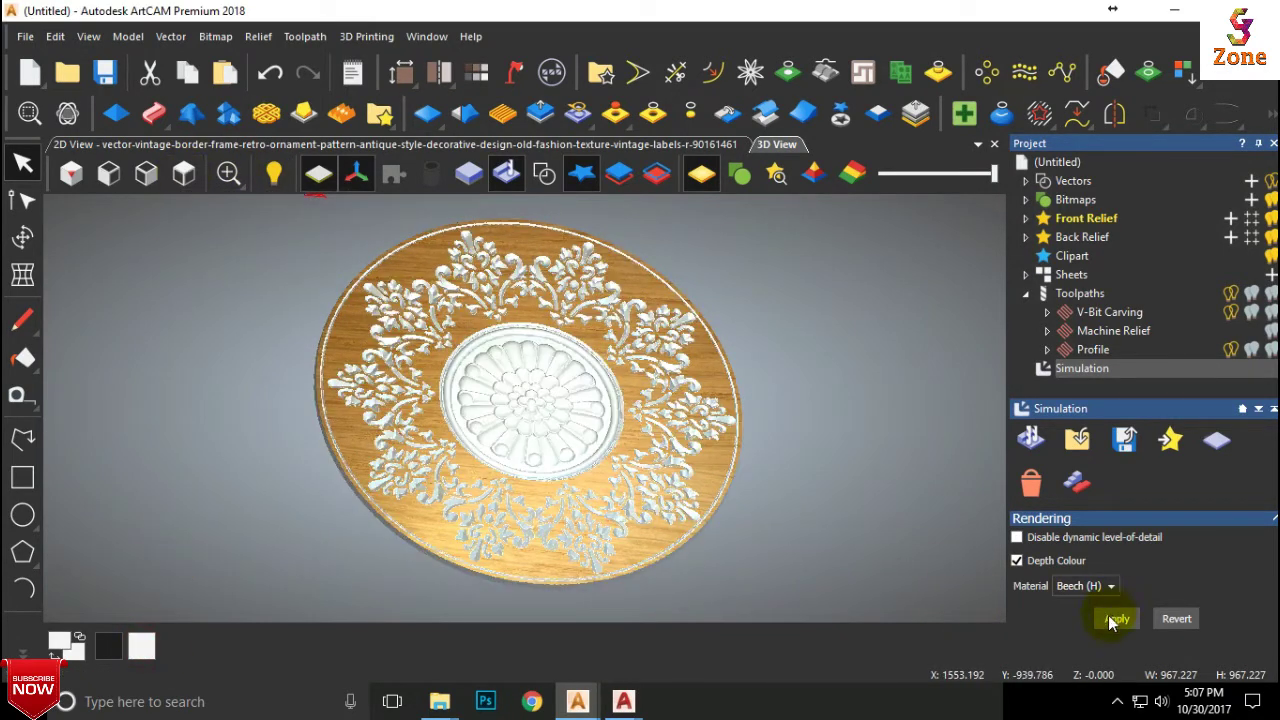
scroll(470, 420, up, 3)
drag(568, 448, 300, 243)
click(84, 176)
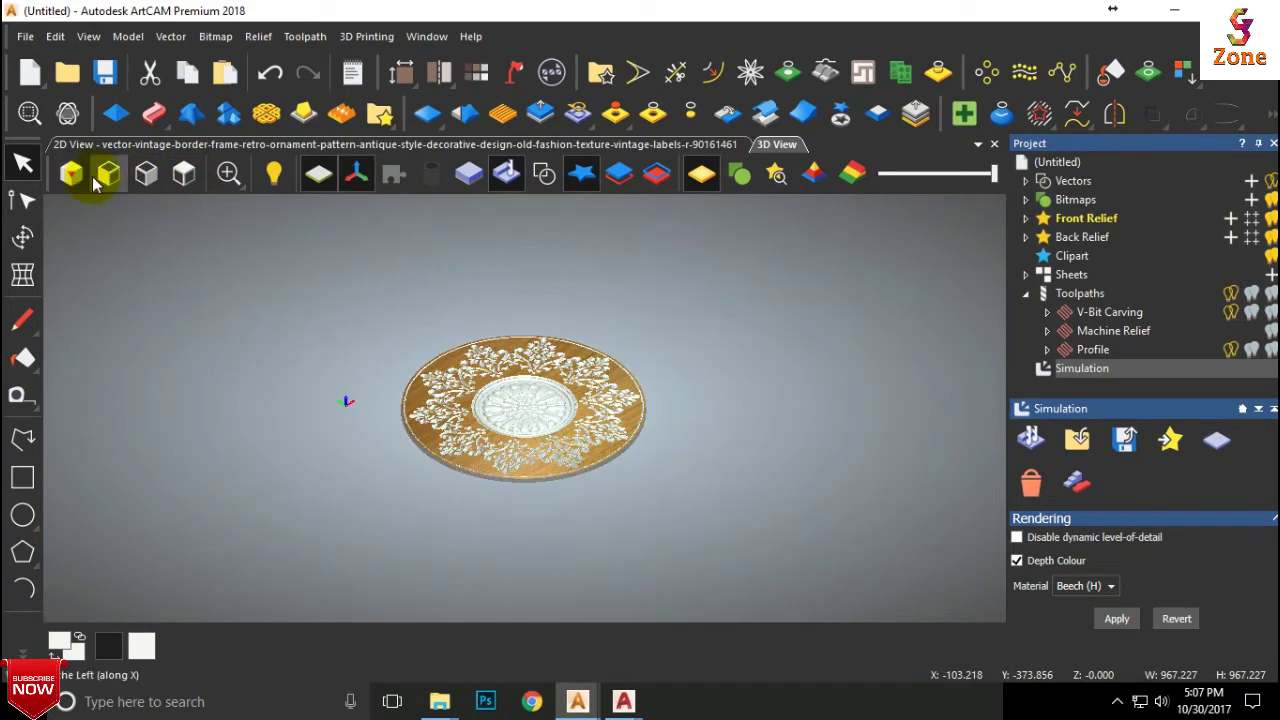
click(180, 172)
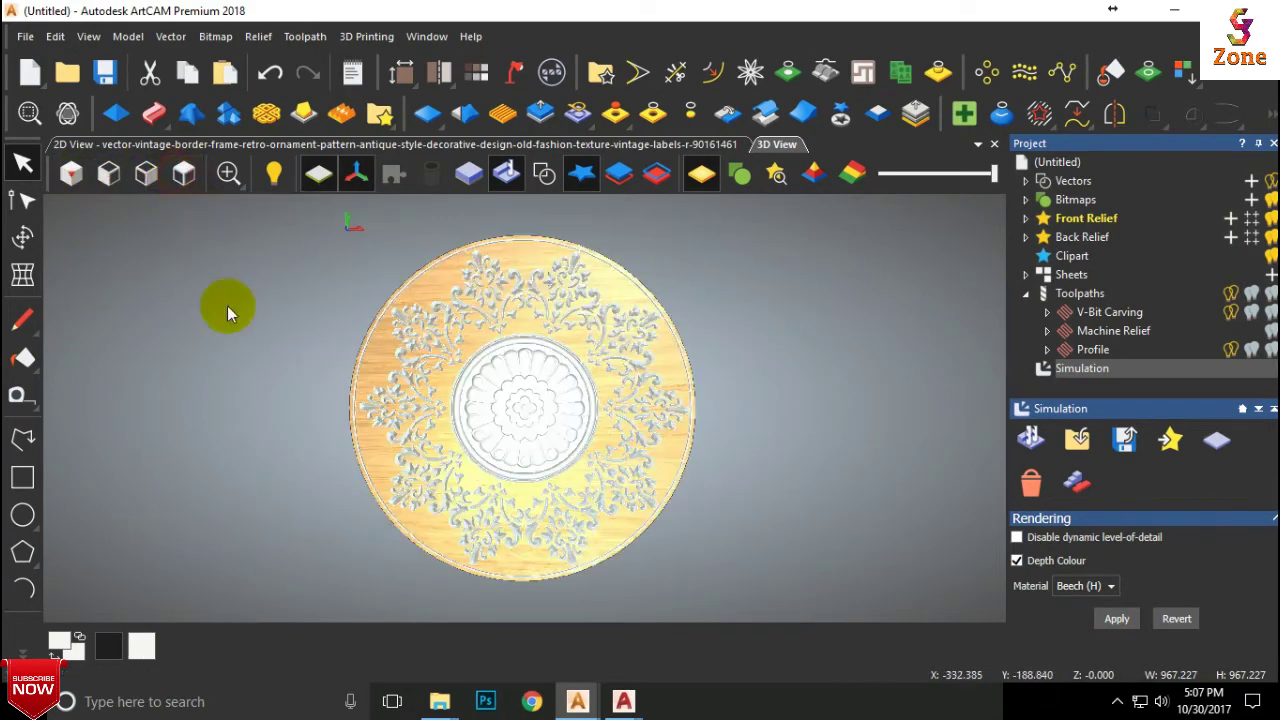
- Set the carving's depth colour to black, apply it and clear the vector selection
click(110, 645)
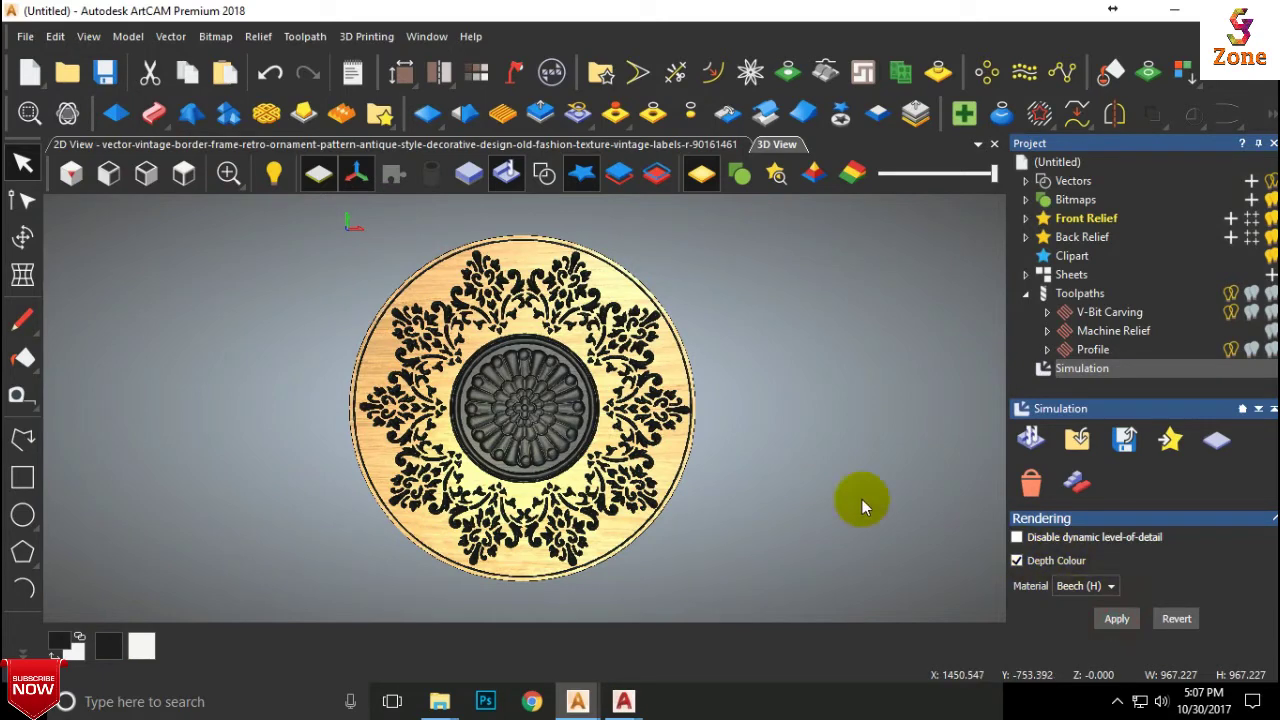
click(756, 407)
scroll(622, 416, up, 1)
scroll(625, 416, down, 1)
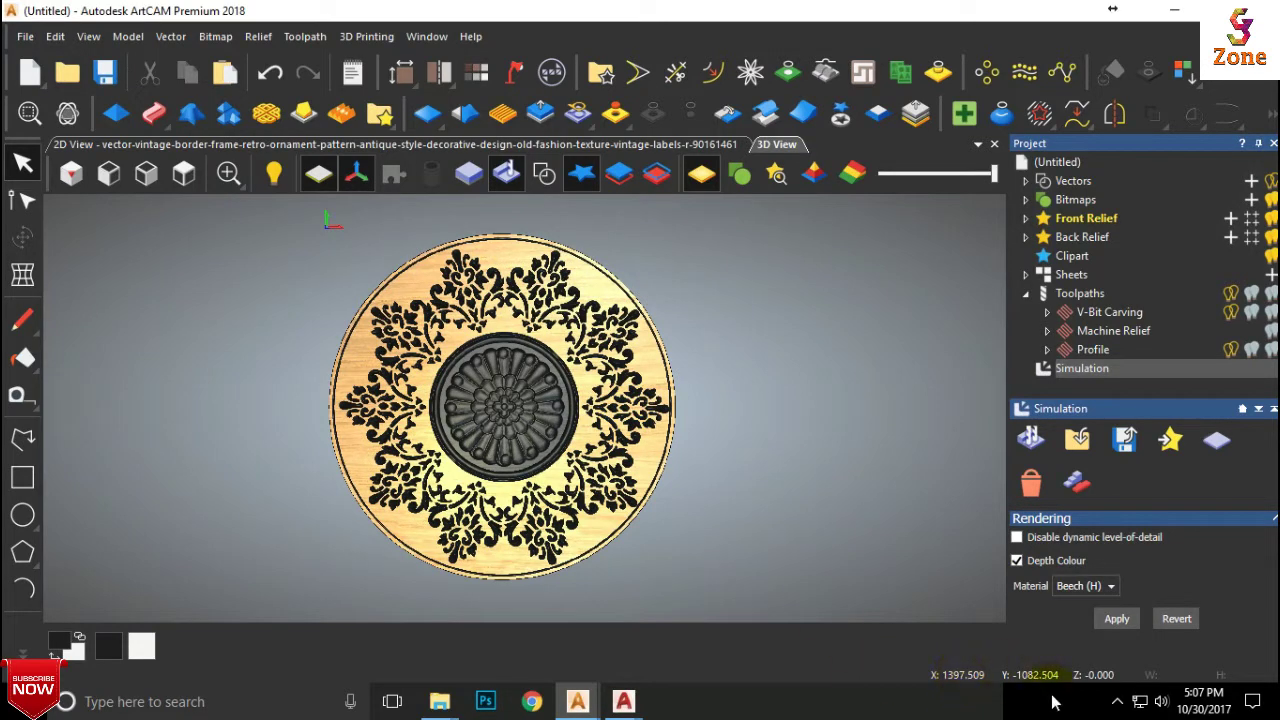
click(1118, 702)
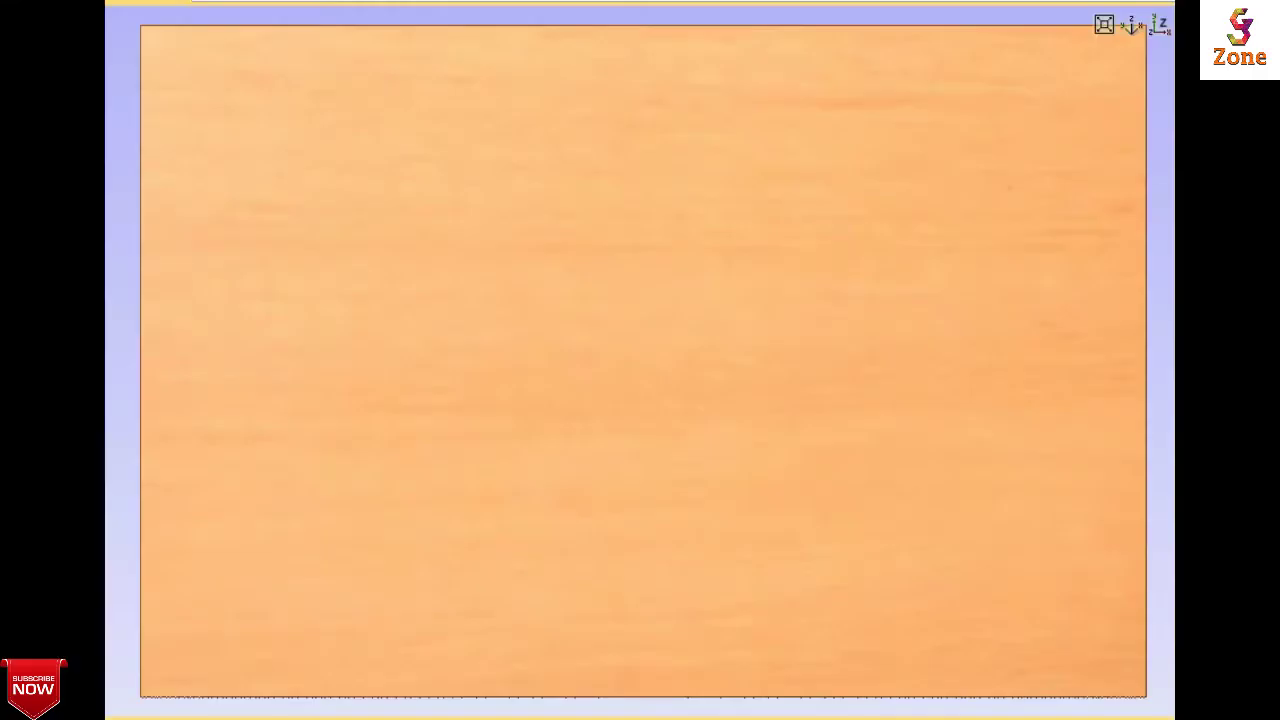